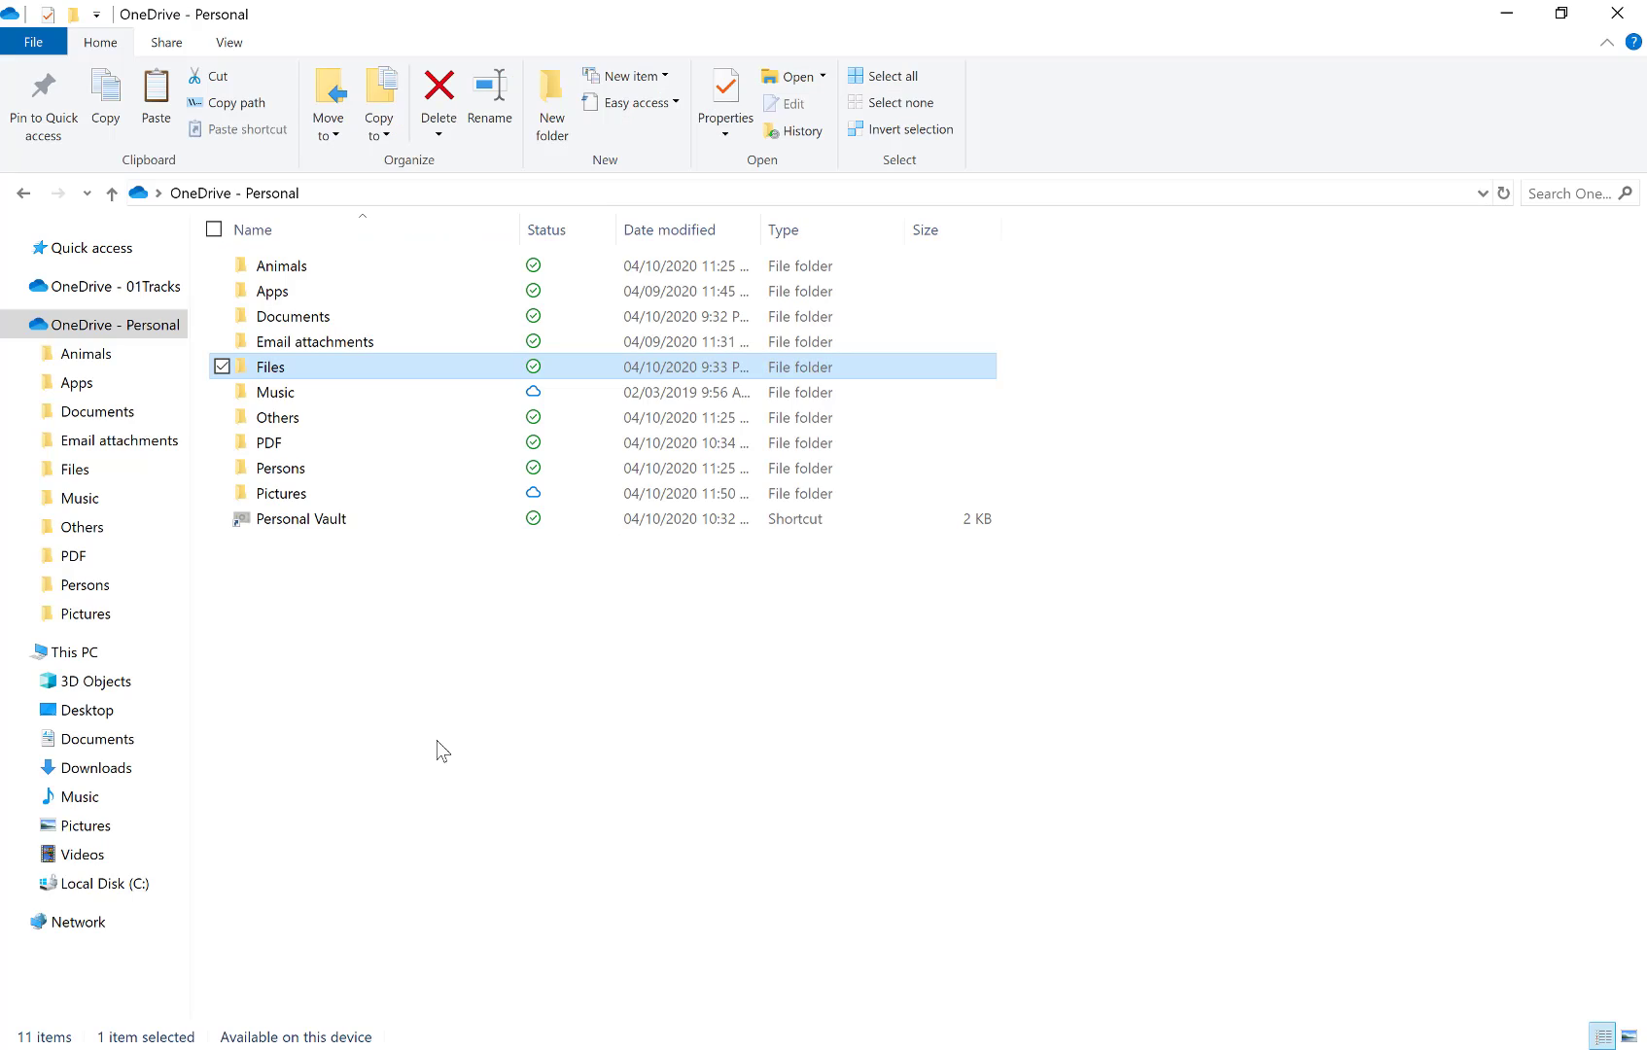
# Examine the contents of the Files folder in the personal OneDrive, and open the PDF folder.
pyautogui.click(488, 683)
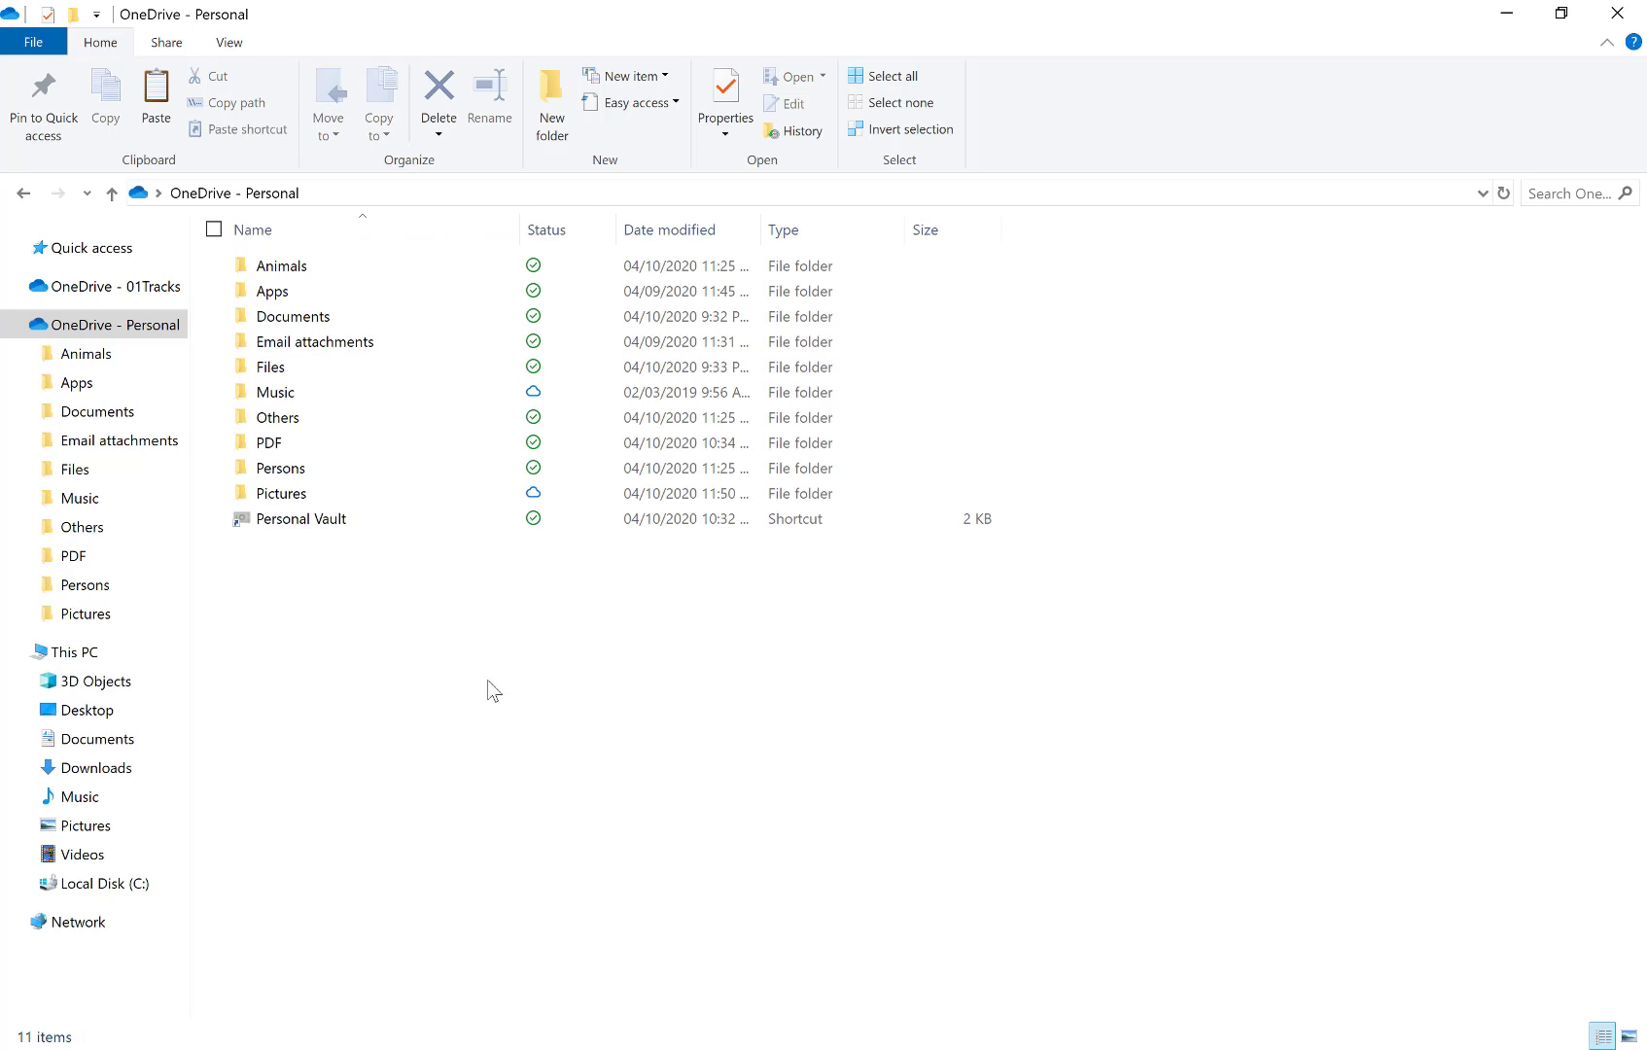
pyautogui.click(272, 375)
pyautogui.doubleClick(272, 374)
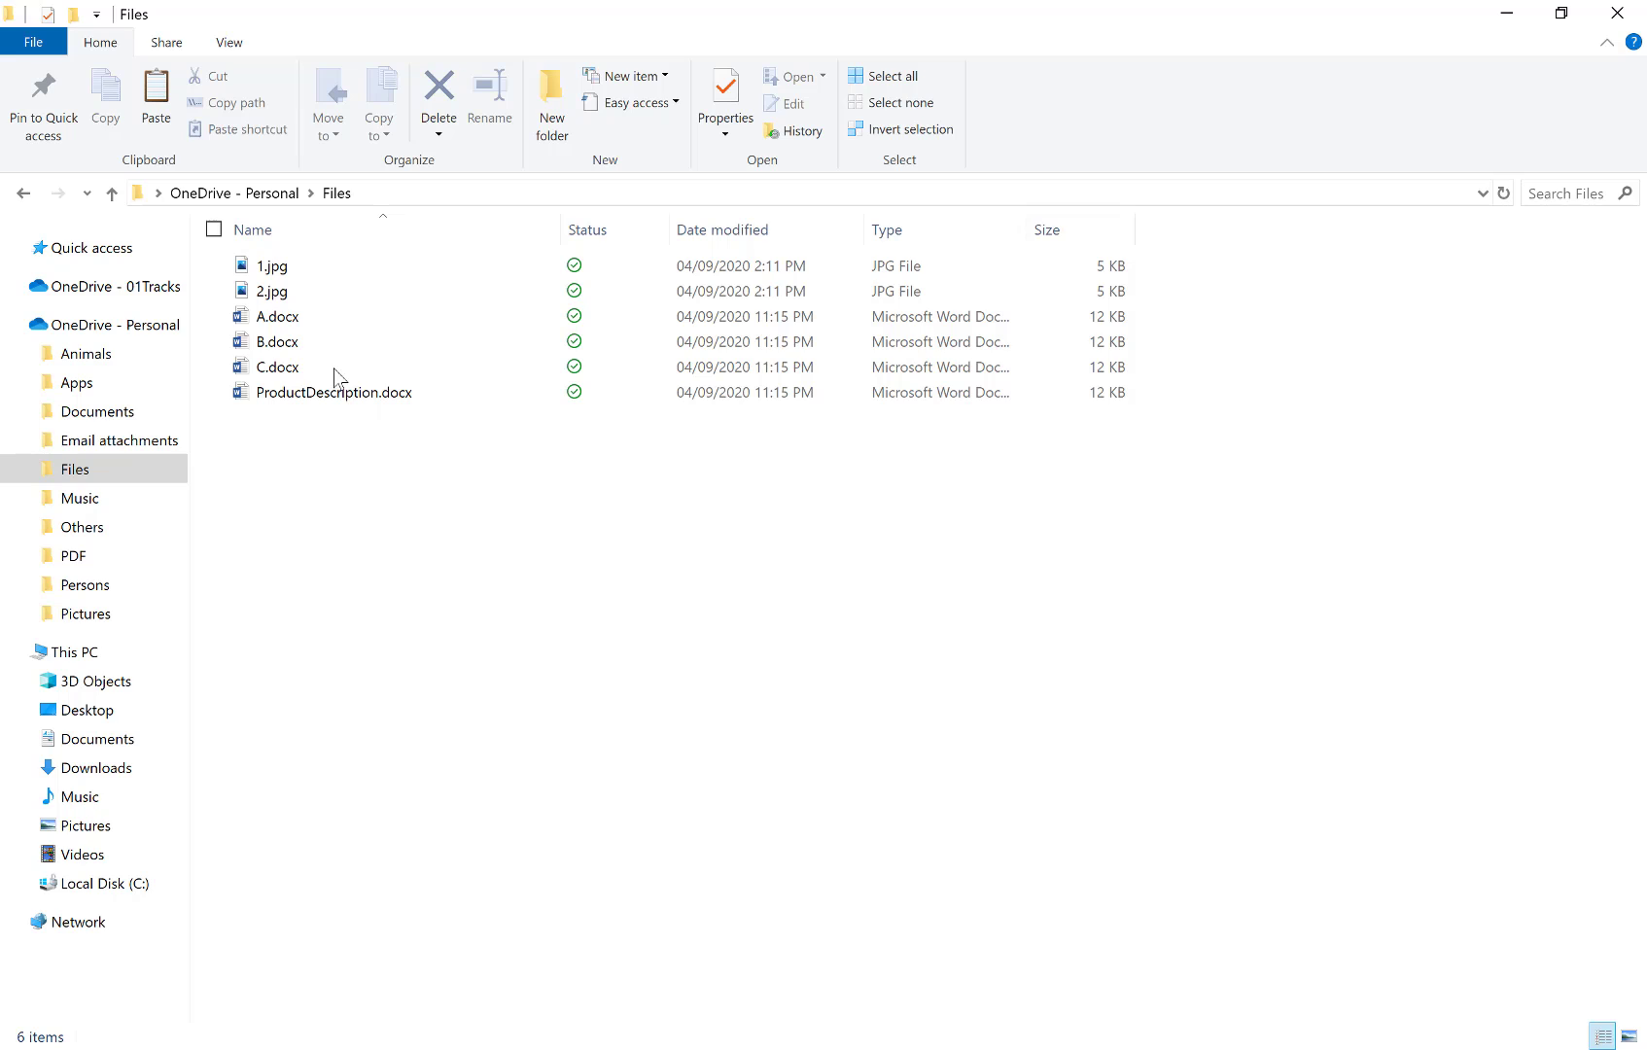
pyautogui.moveTo(300, 335)
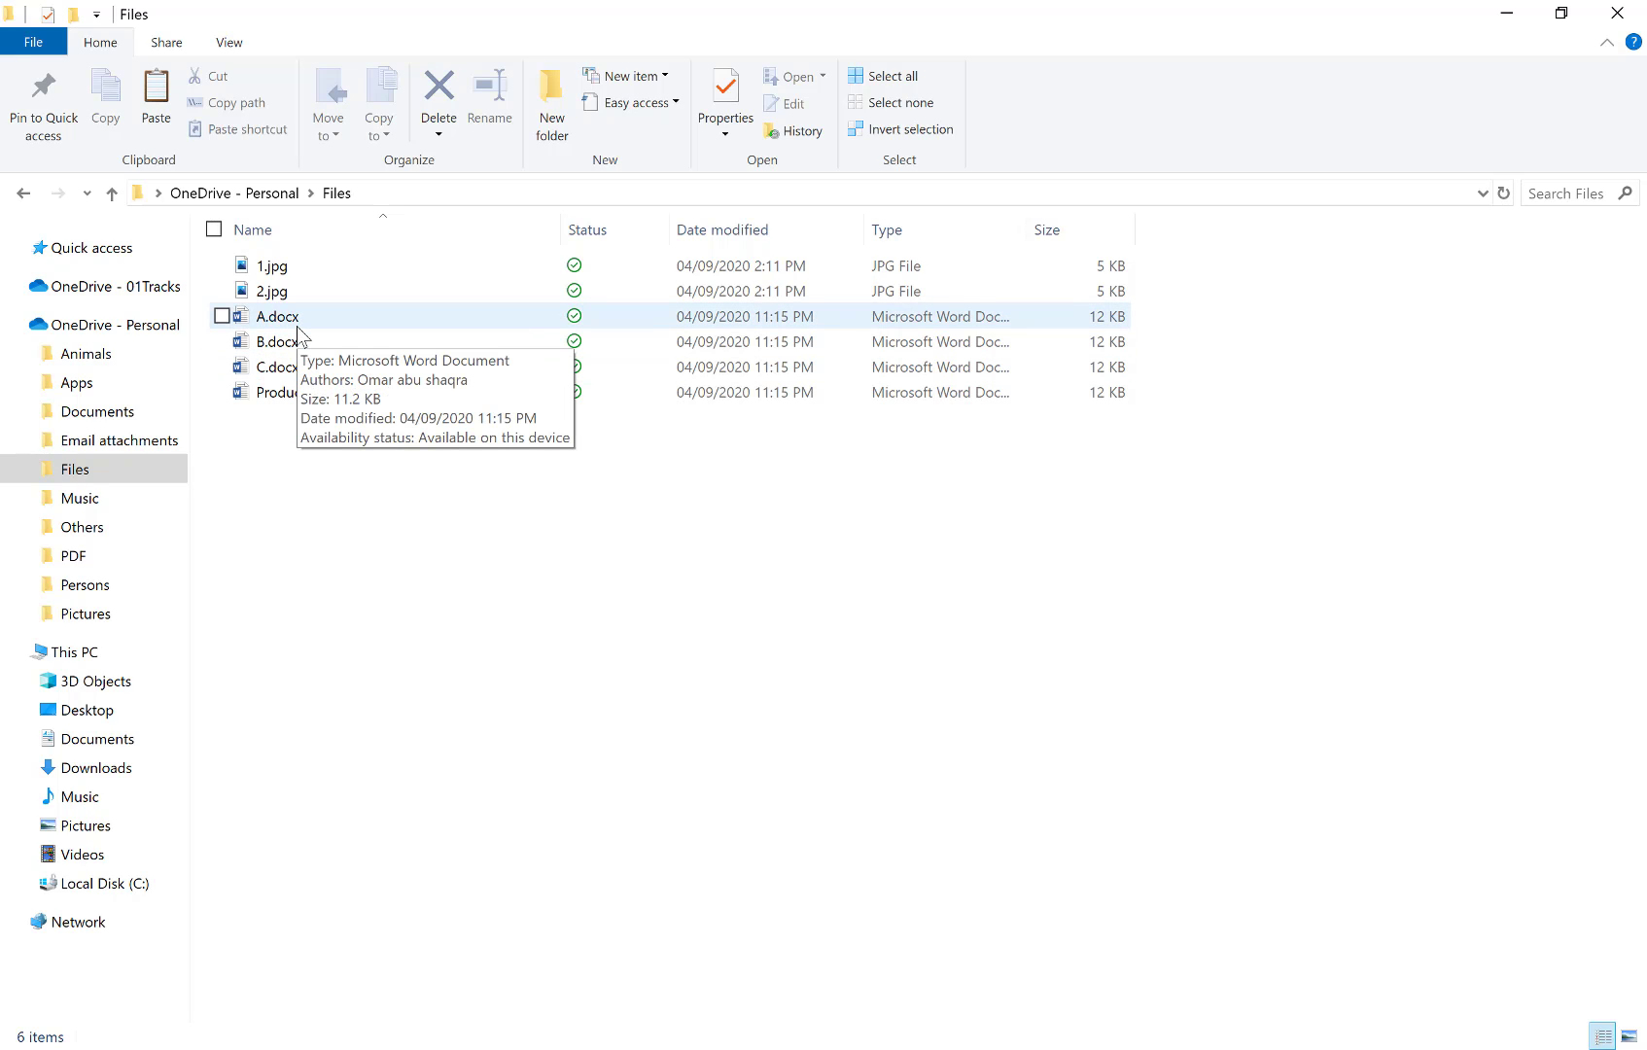
pyautogui.click(278, 195)
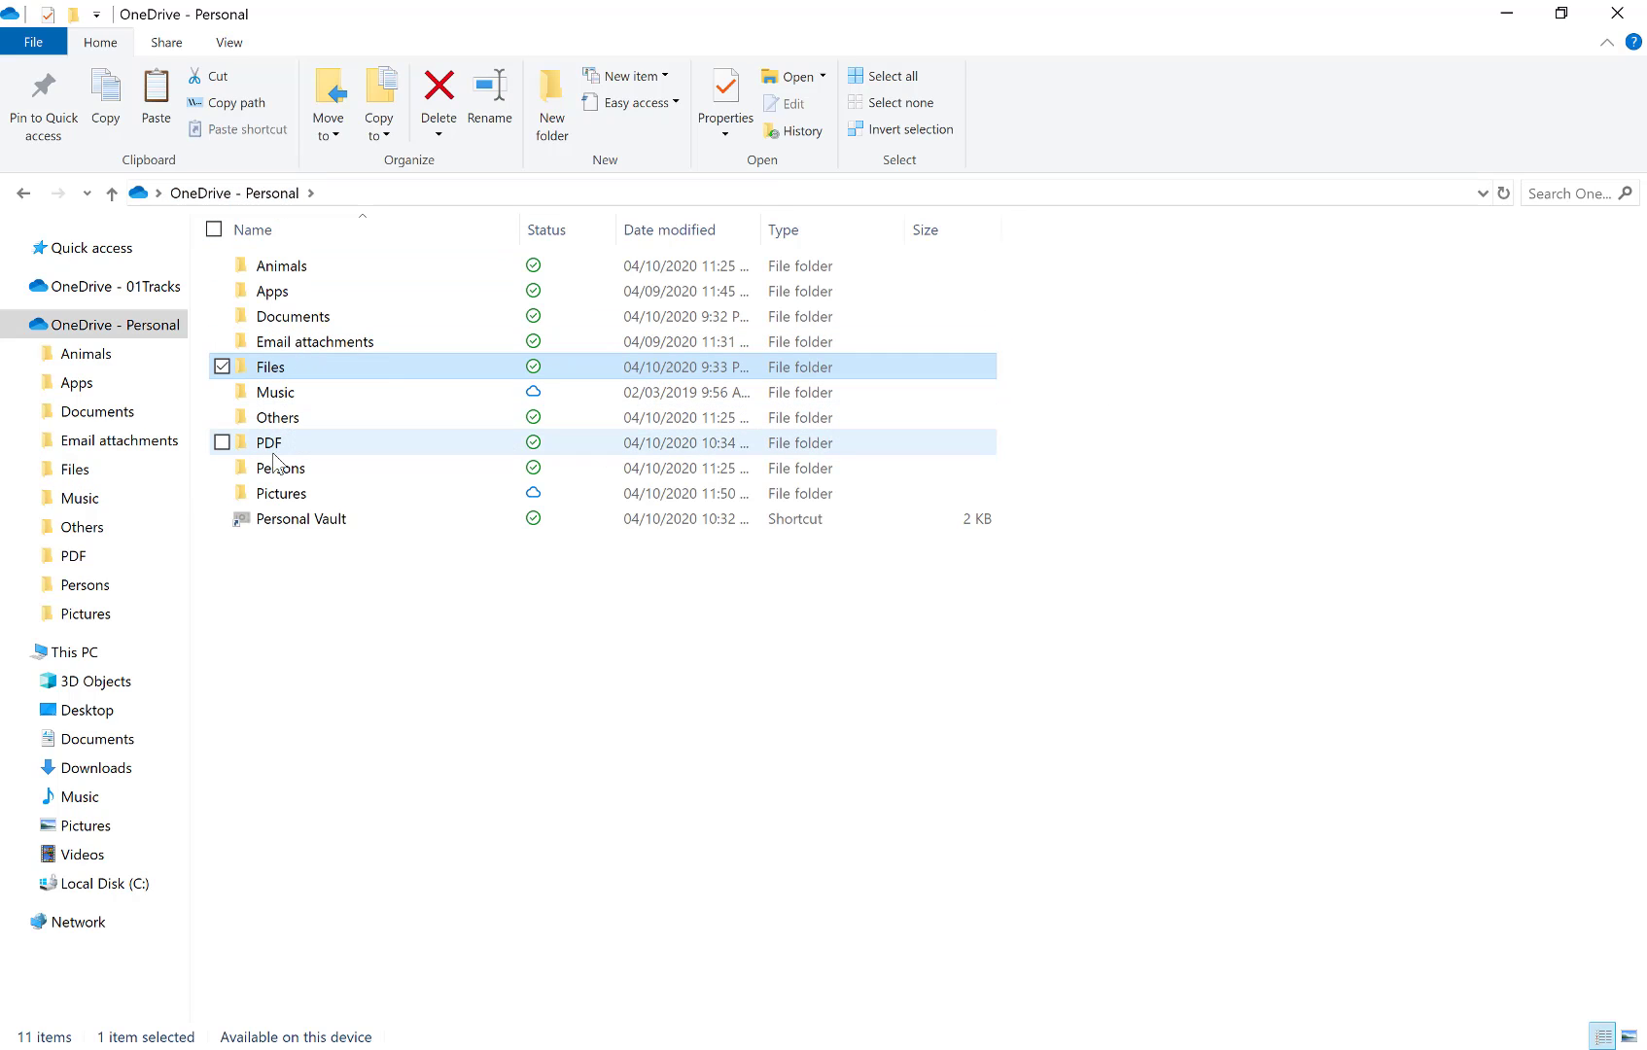
pyautogui.doubleClick(272, 445)
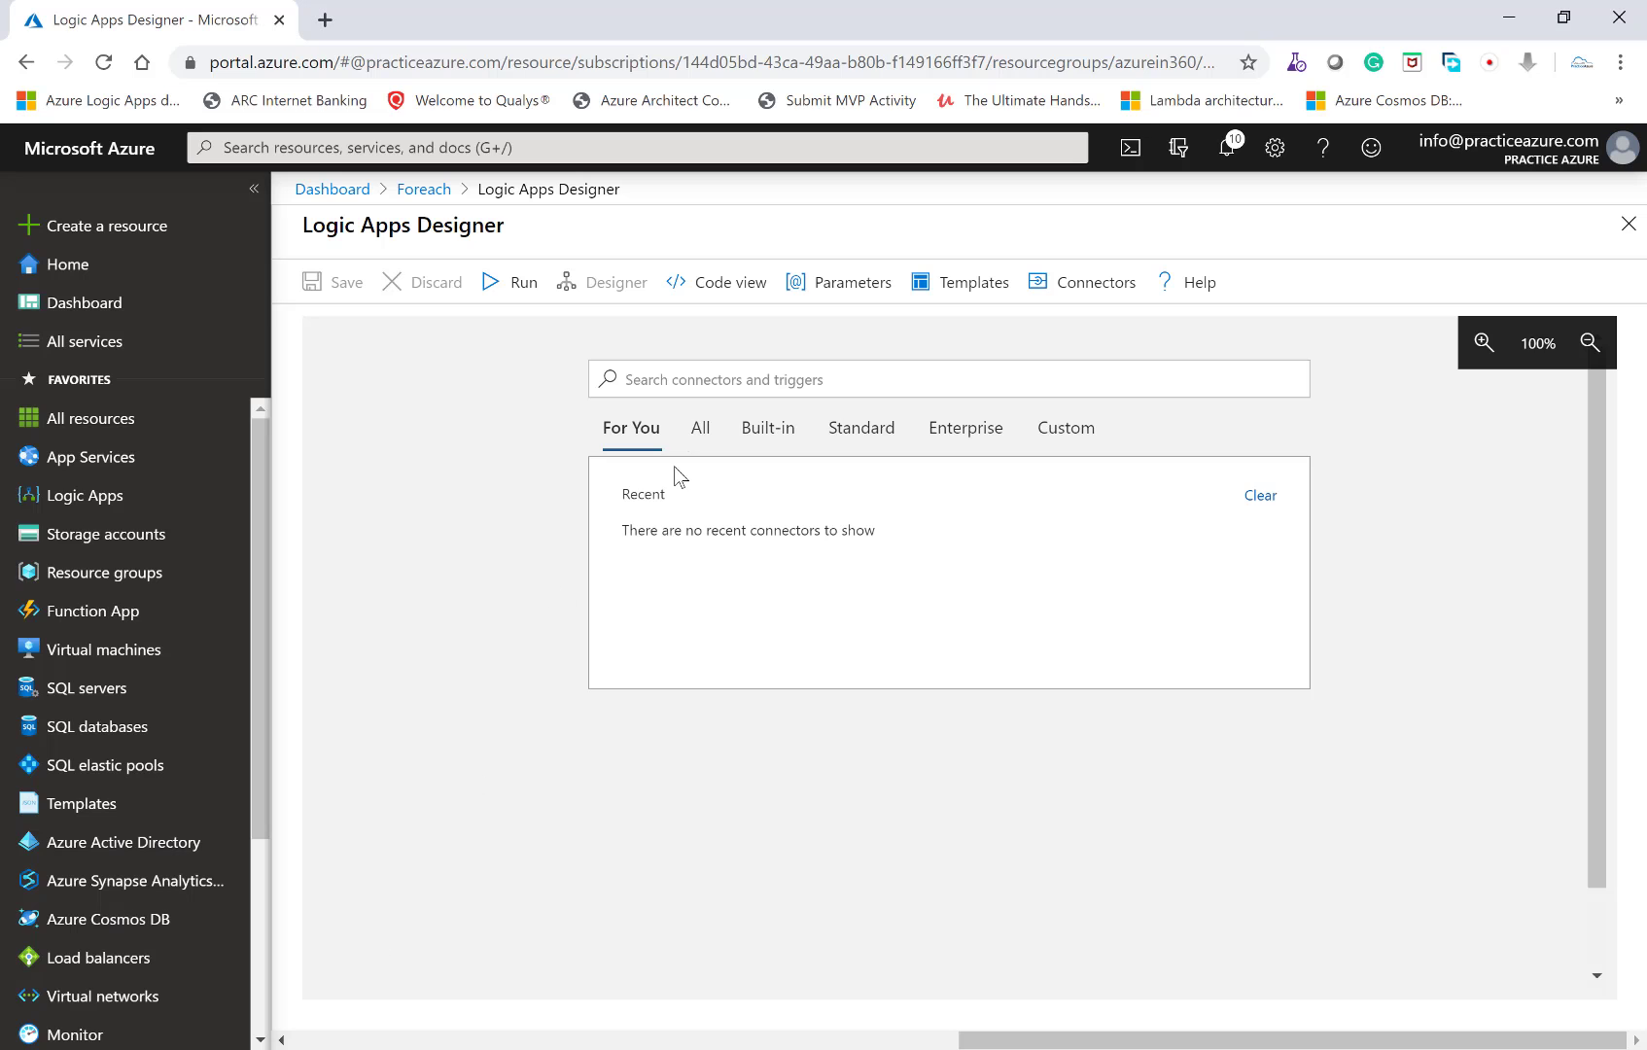
# In the Azure Logic Apps Designer, add the Schedule connector's Recurrence trigger to the blank workflow.
pyautogui.click(681, 379)
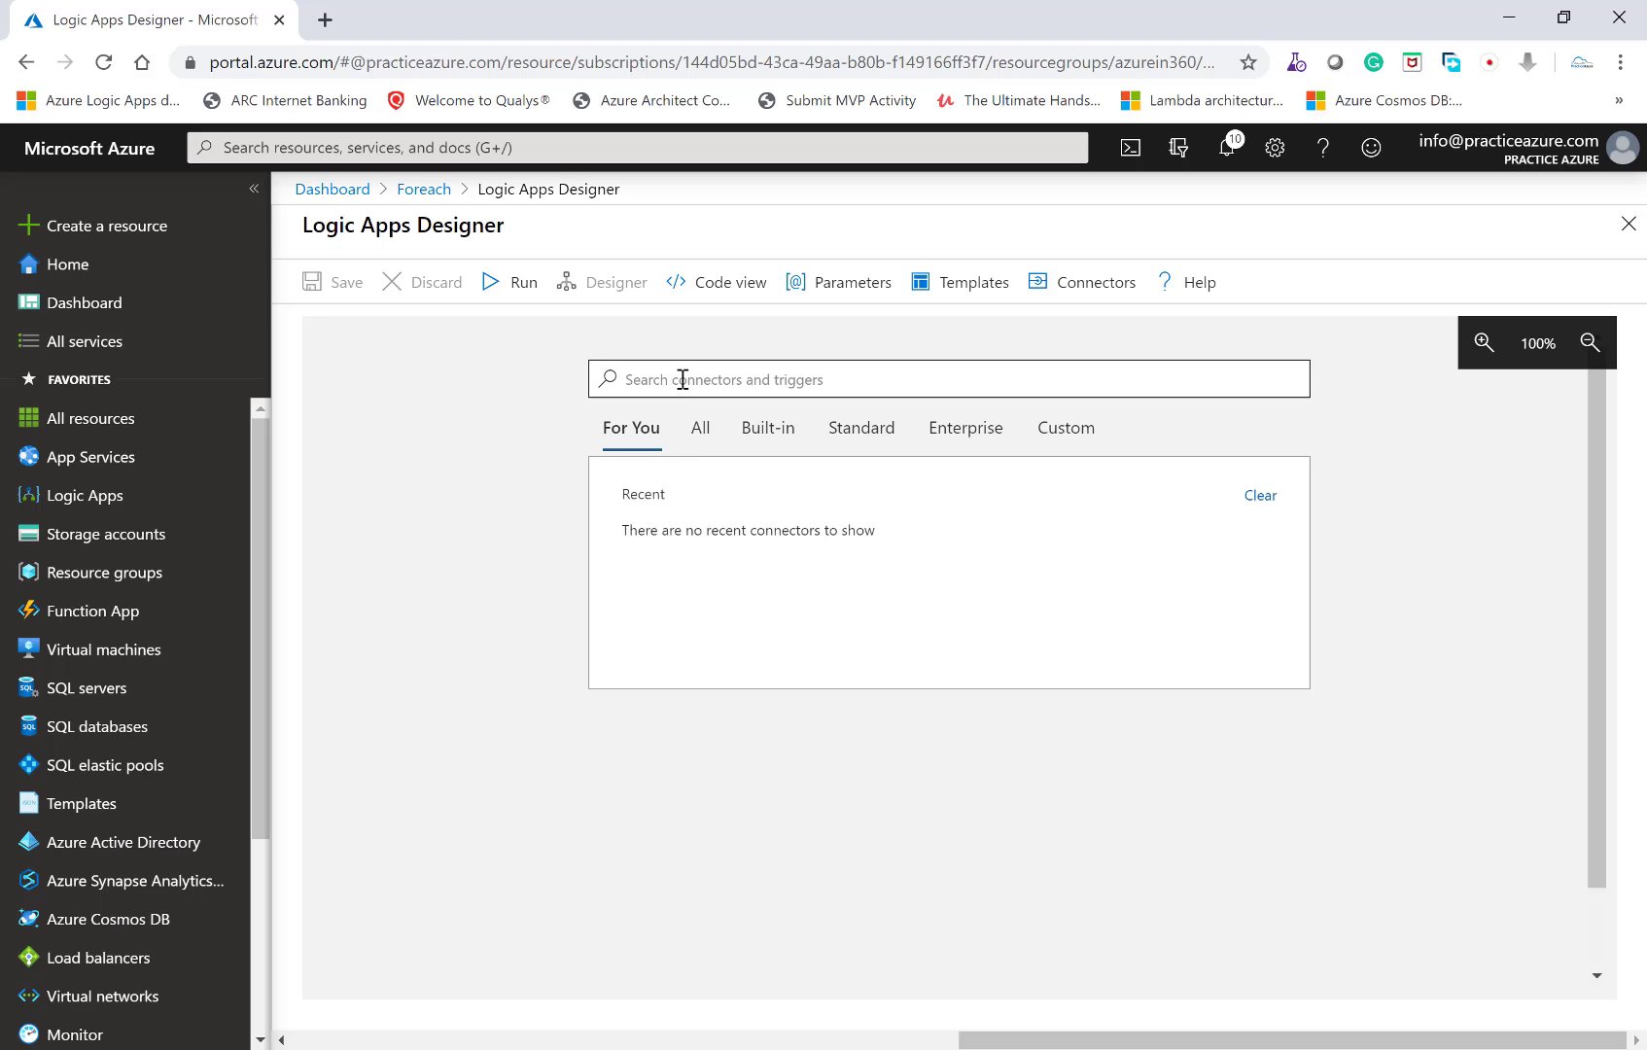
pyautogui.write('schedu')
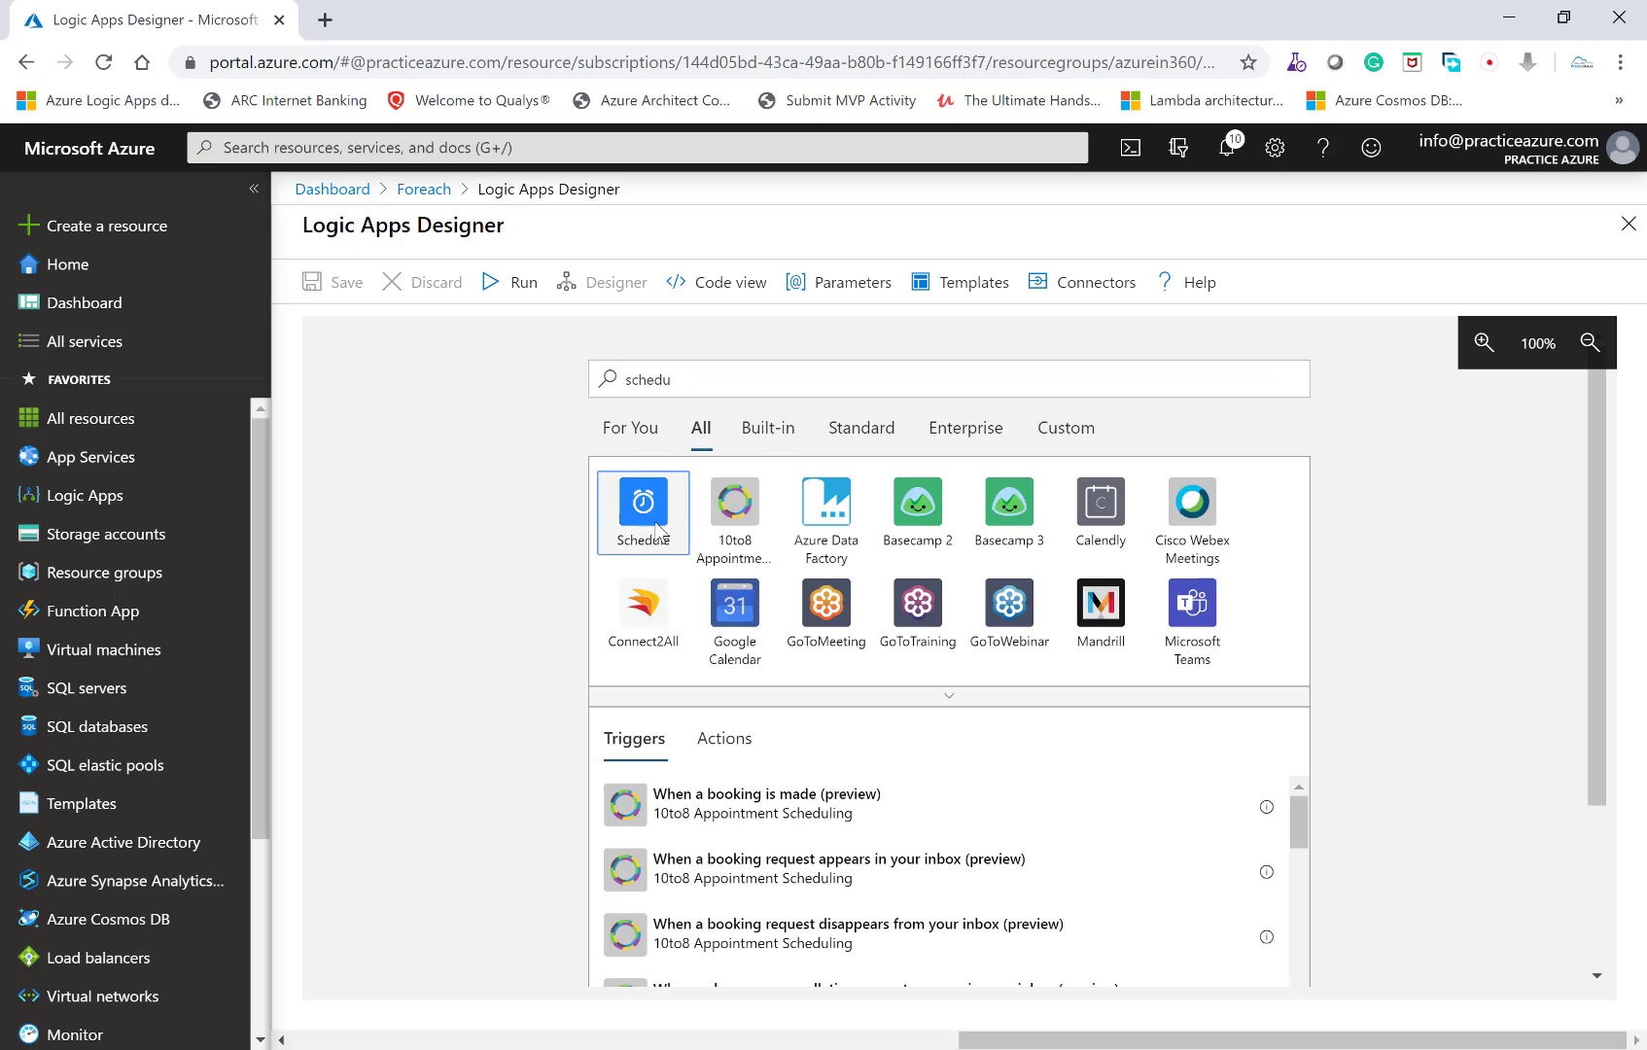
pyautogui.click(650, 520)
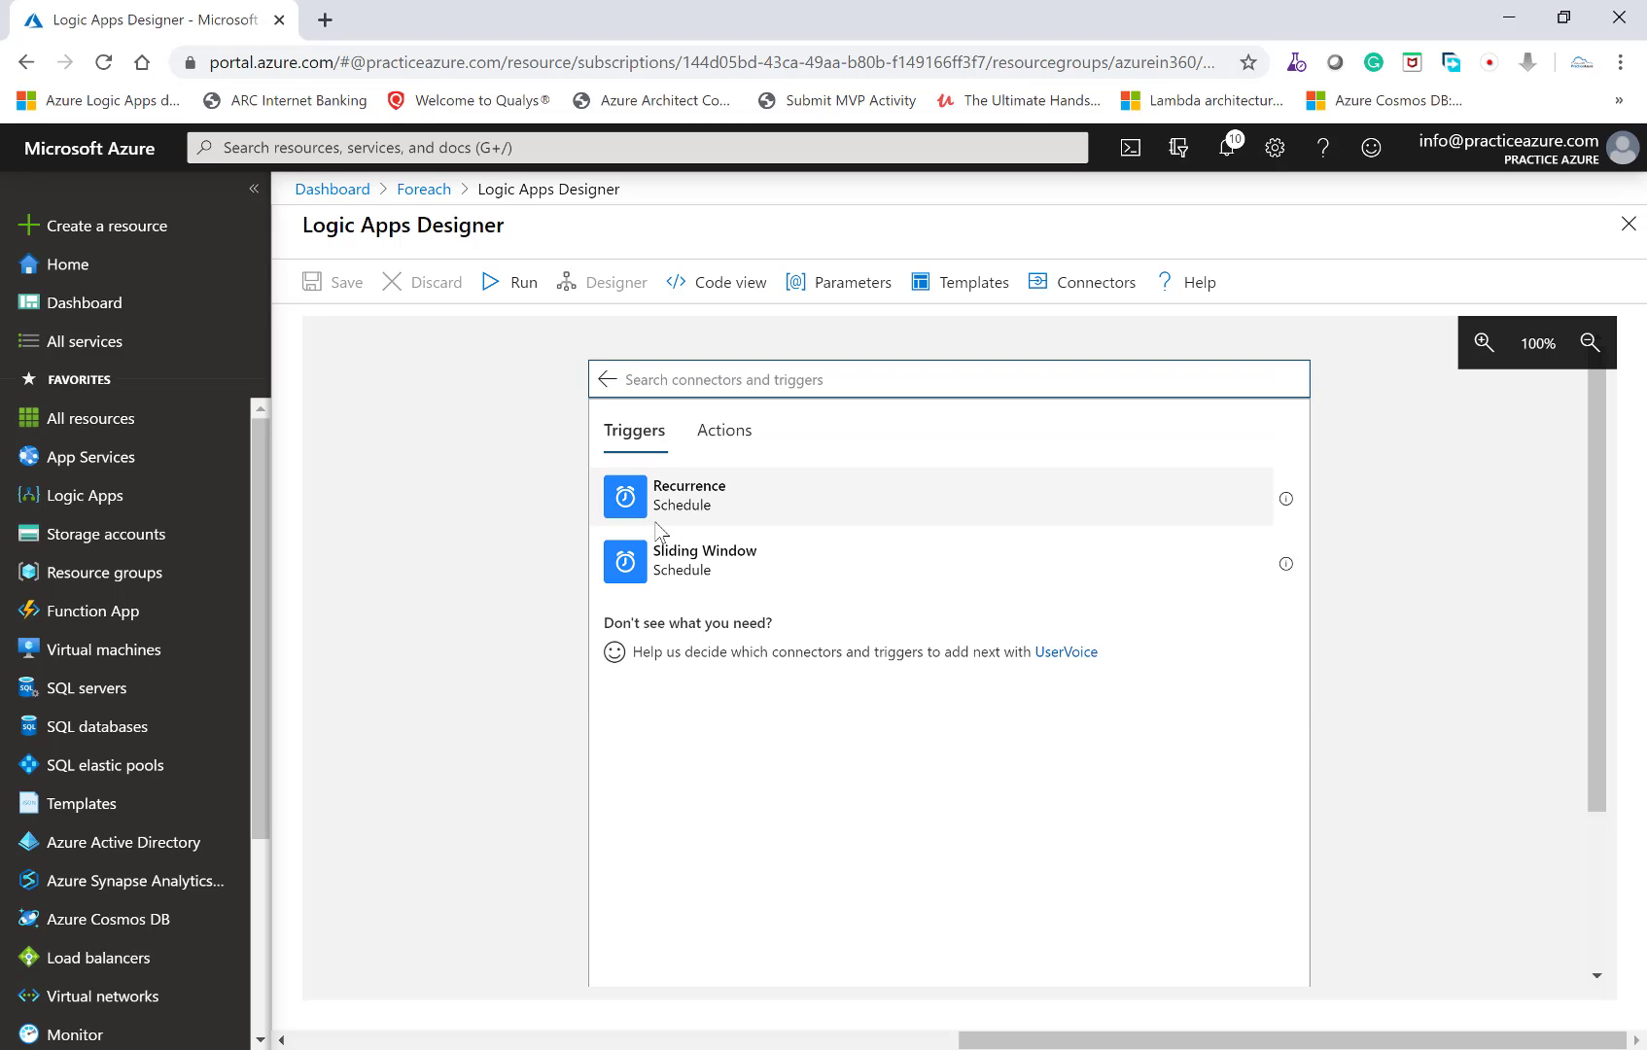
pyautogui.click(680, 512)
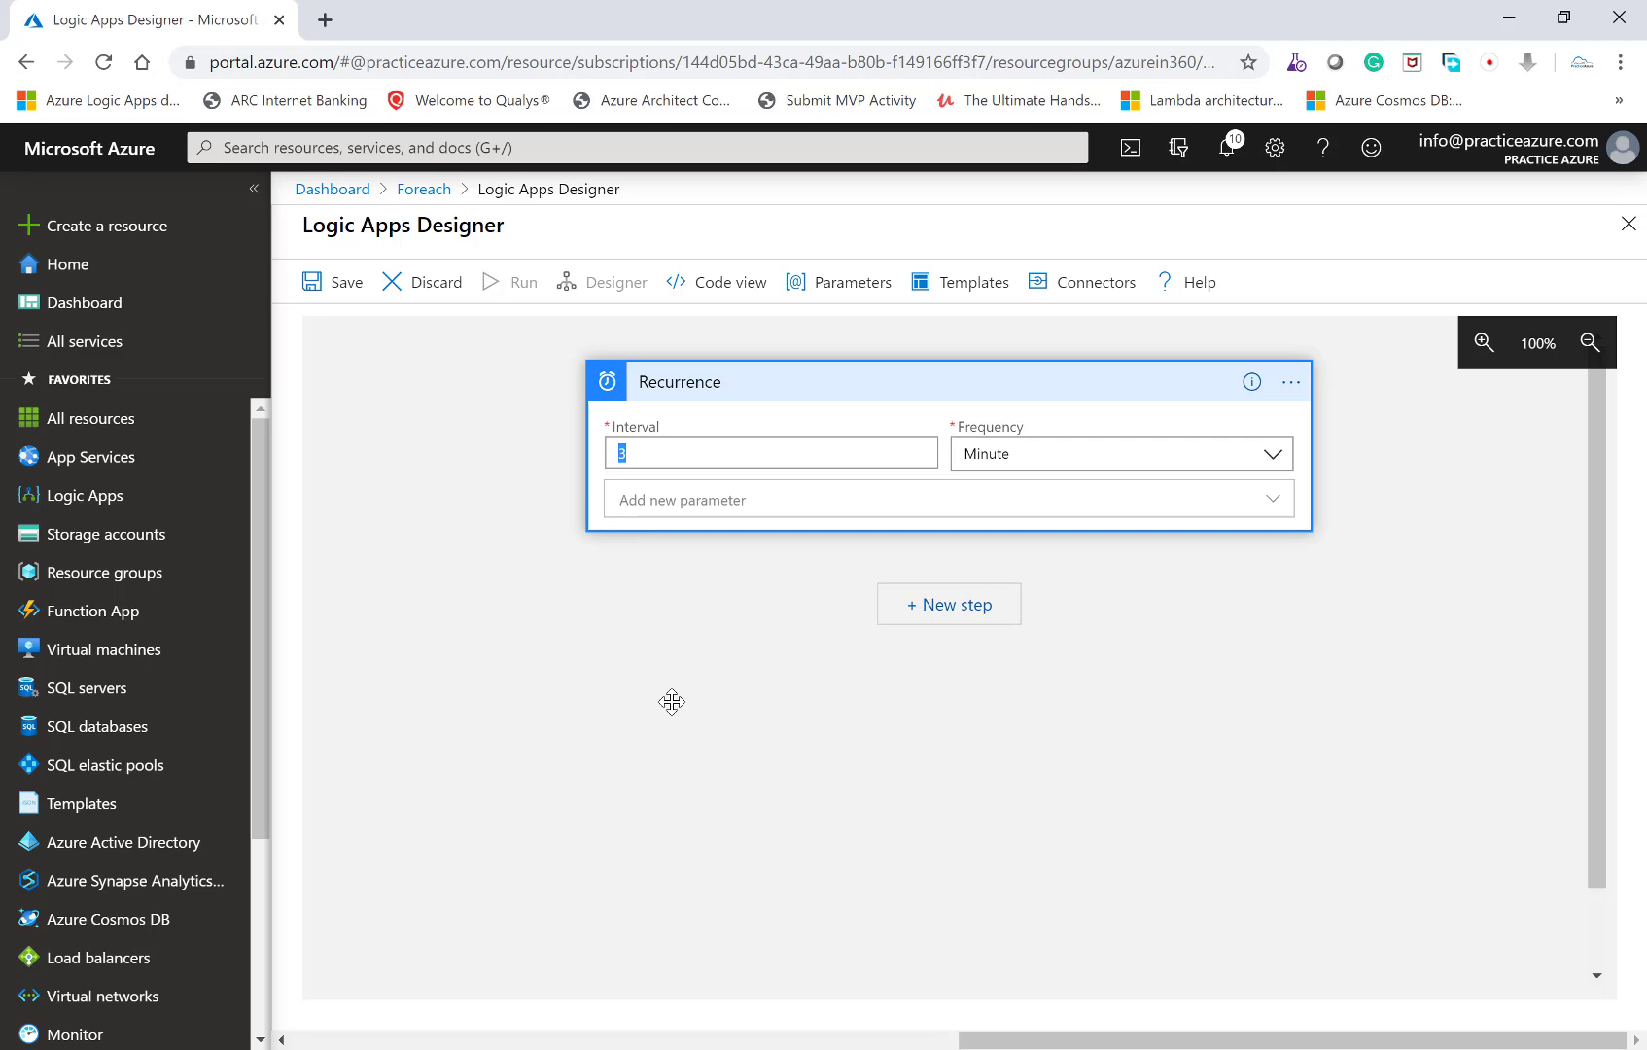
pyautogui.click(814, 681)
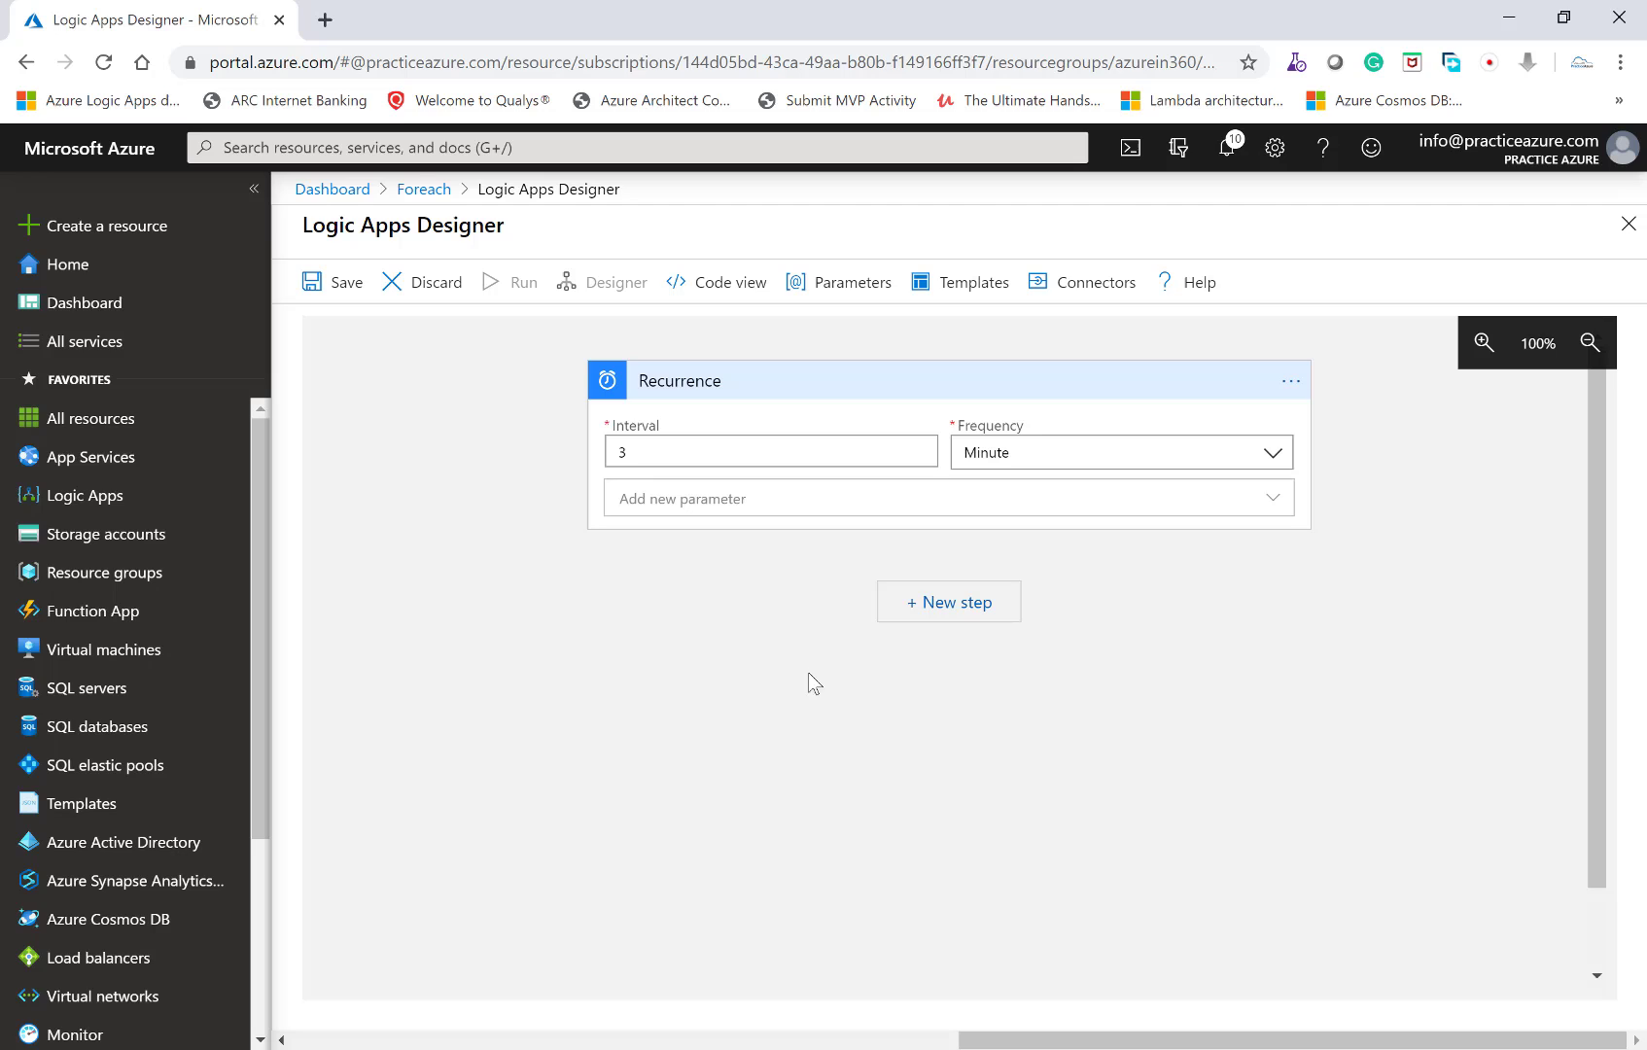
# Add the OneDrive action List files in folder as a new step after the Recurrence trigger.
pyautogui.click(968, 607)
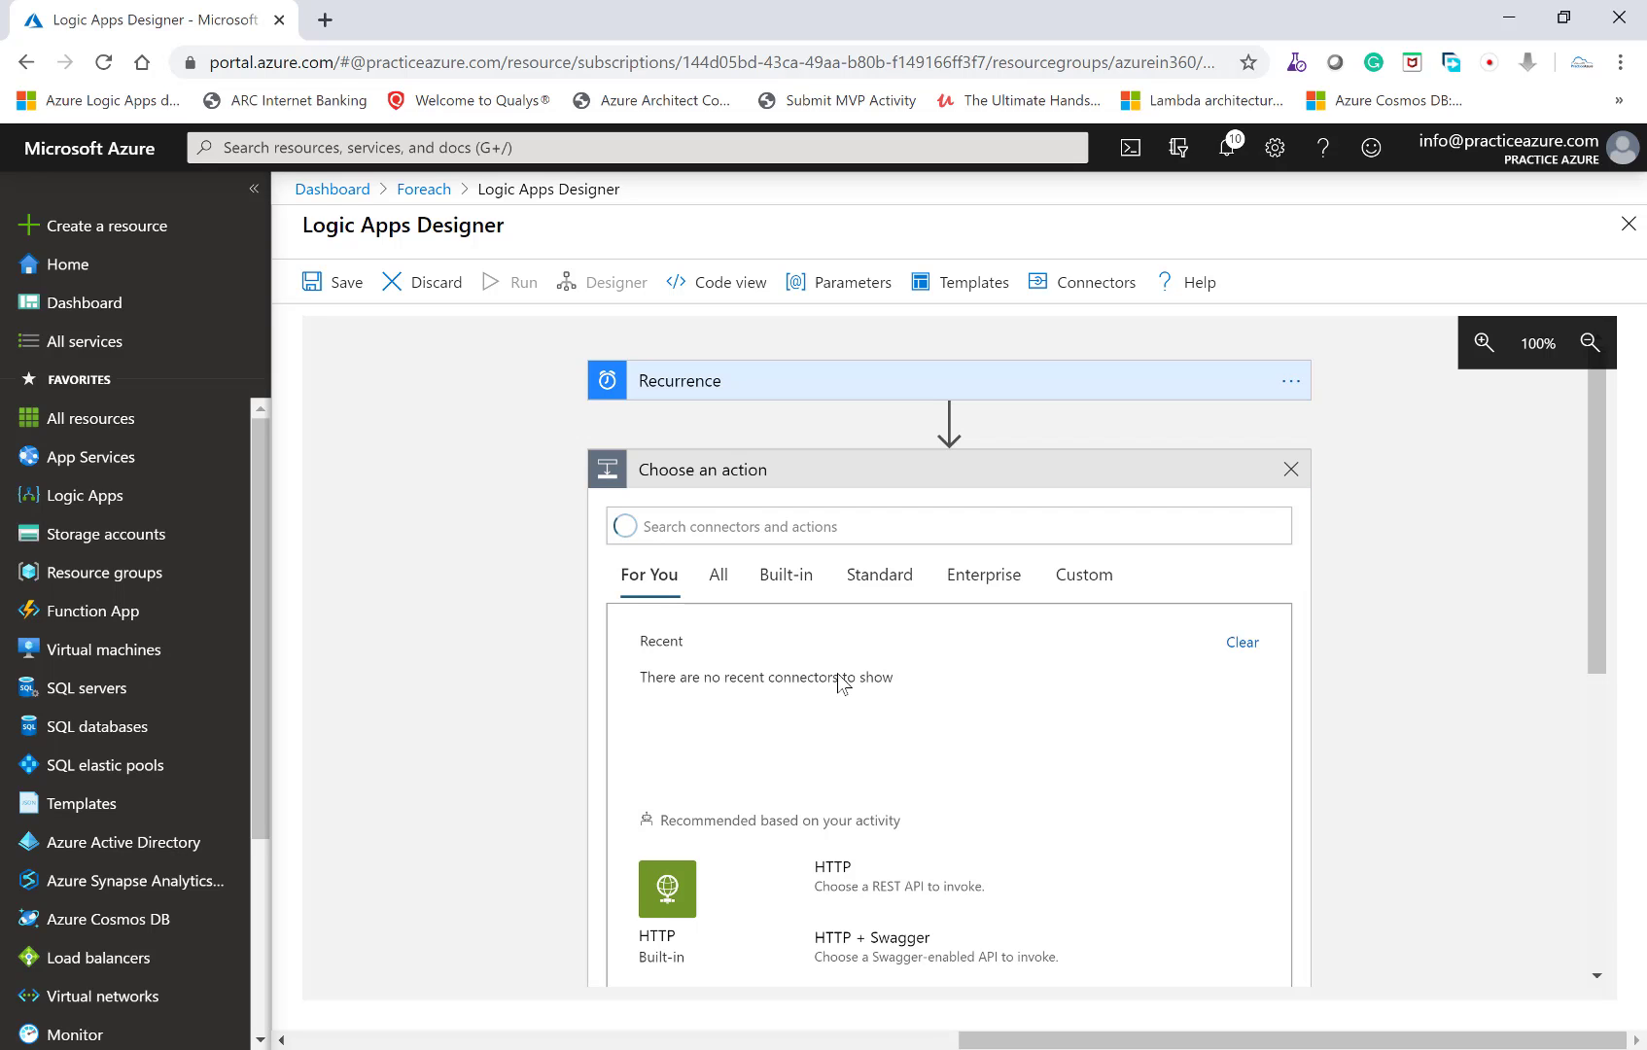
pyautogui.write('one')
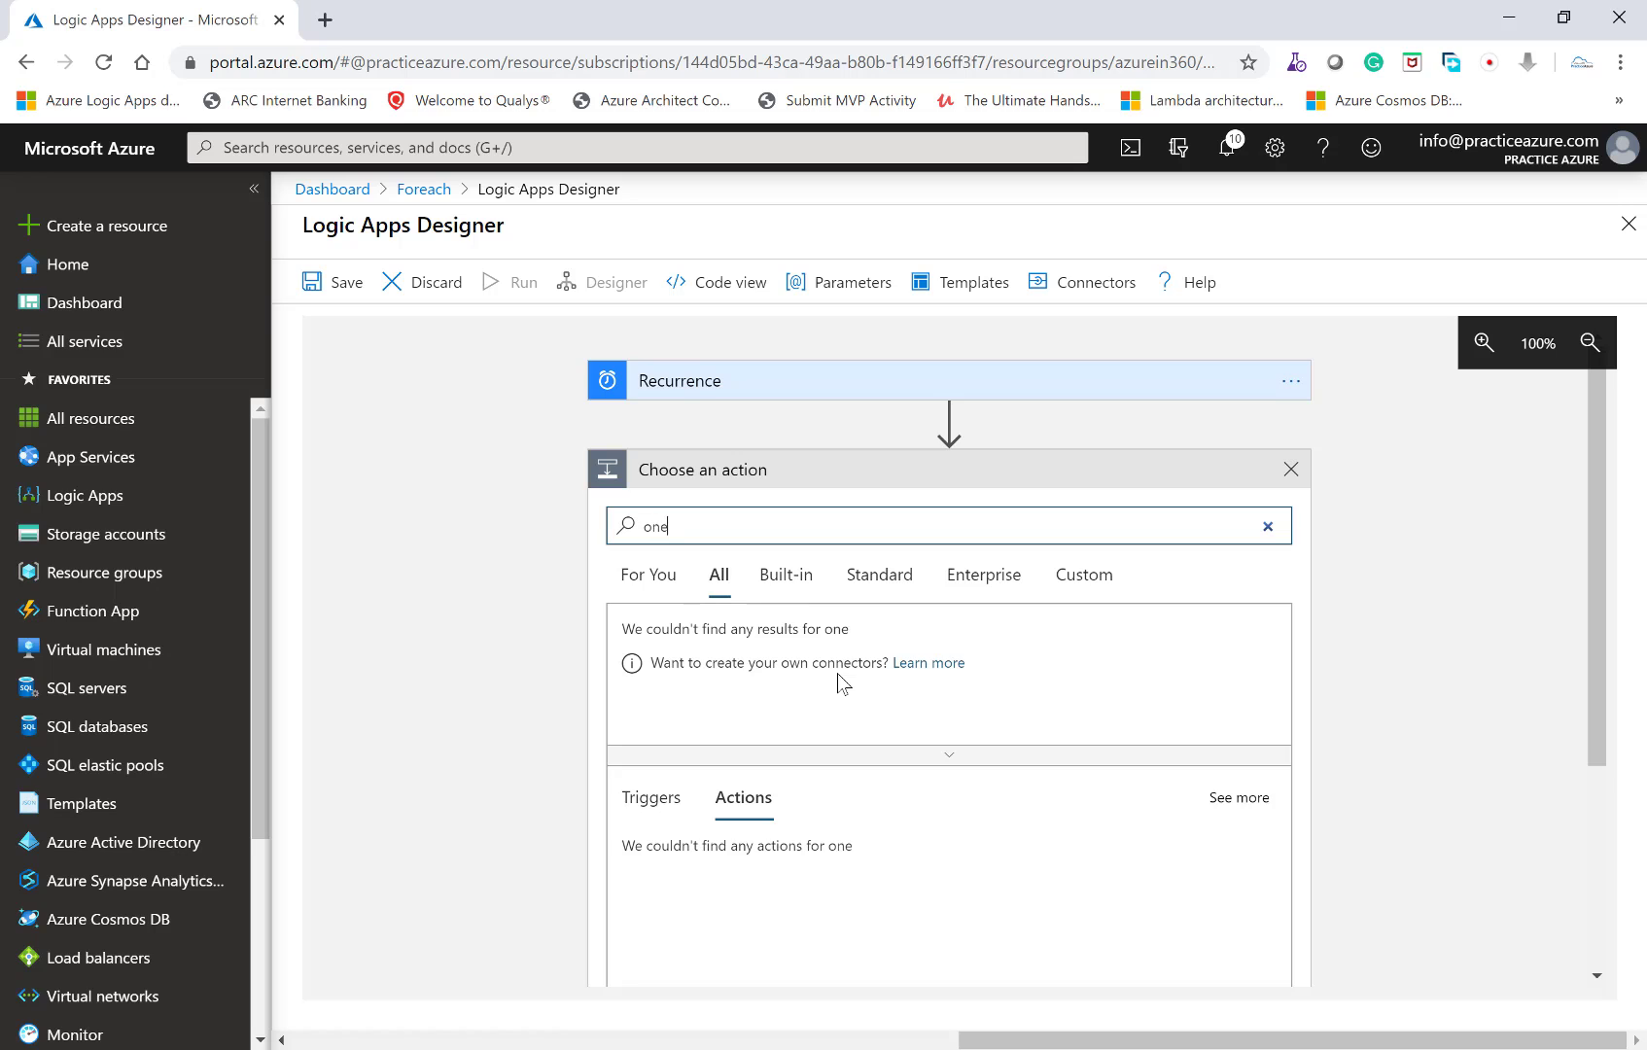
pyautogui.write('d')
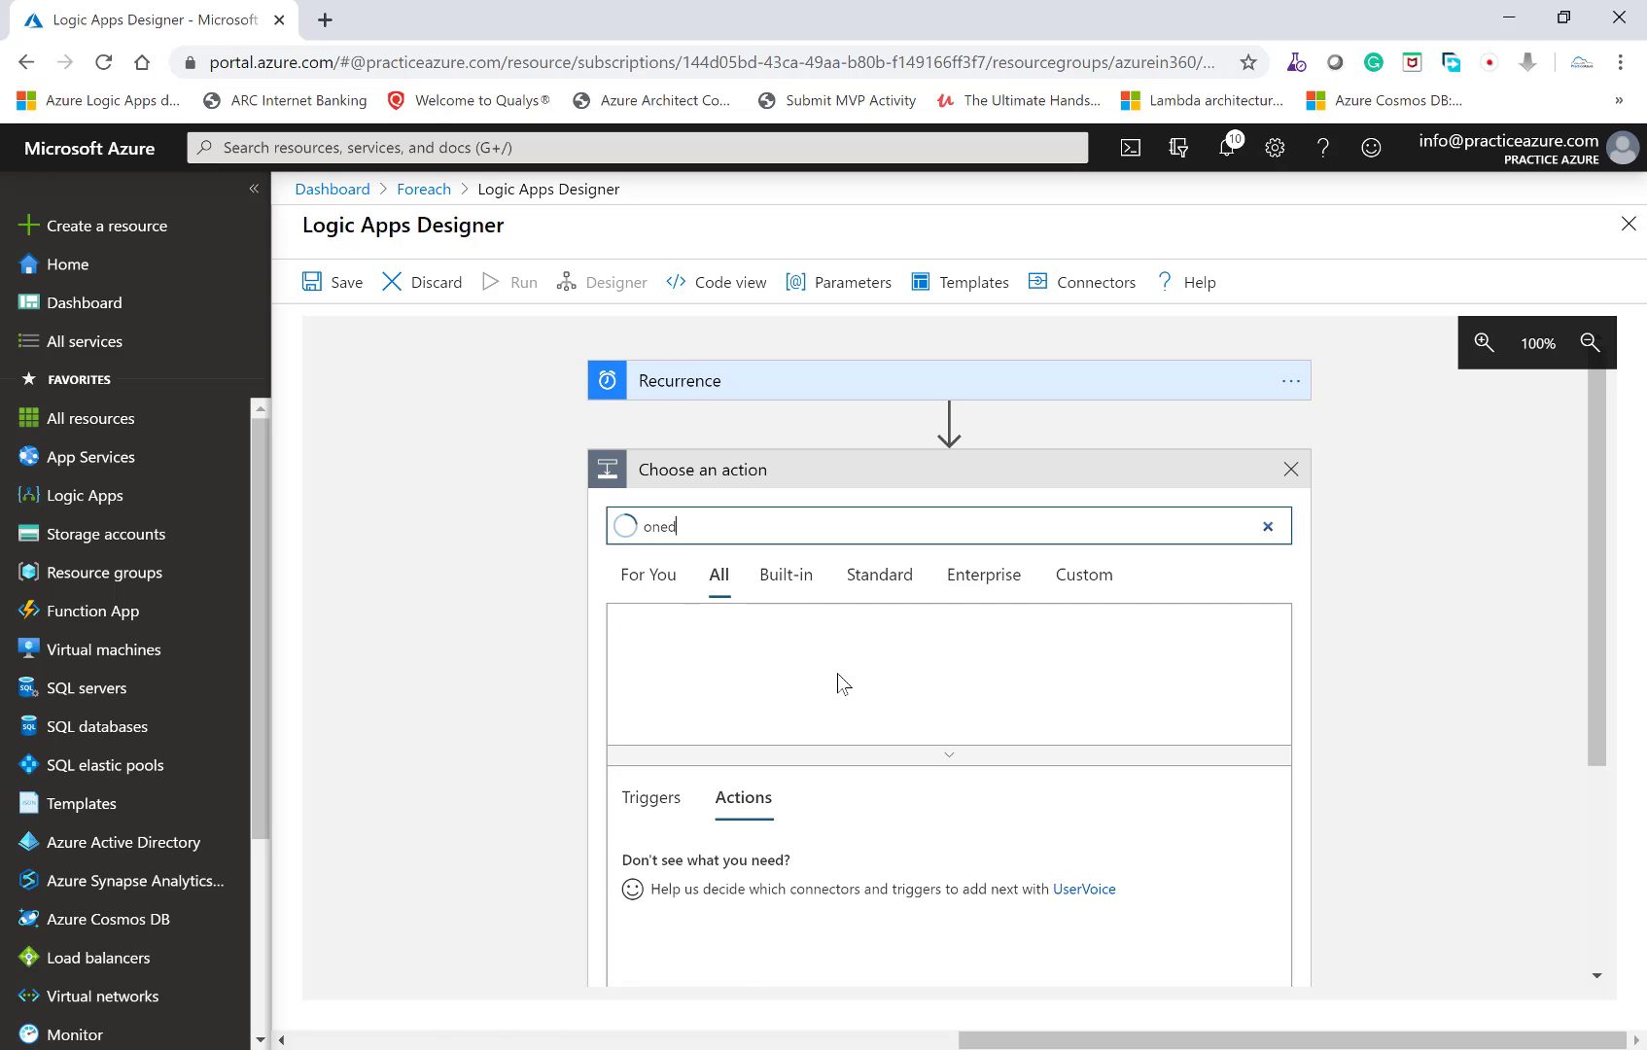
pyautogui.write('r')
pyautogui.click(842, 670)
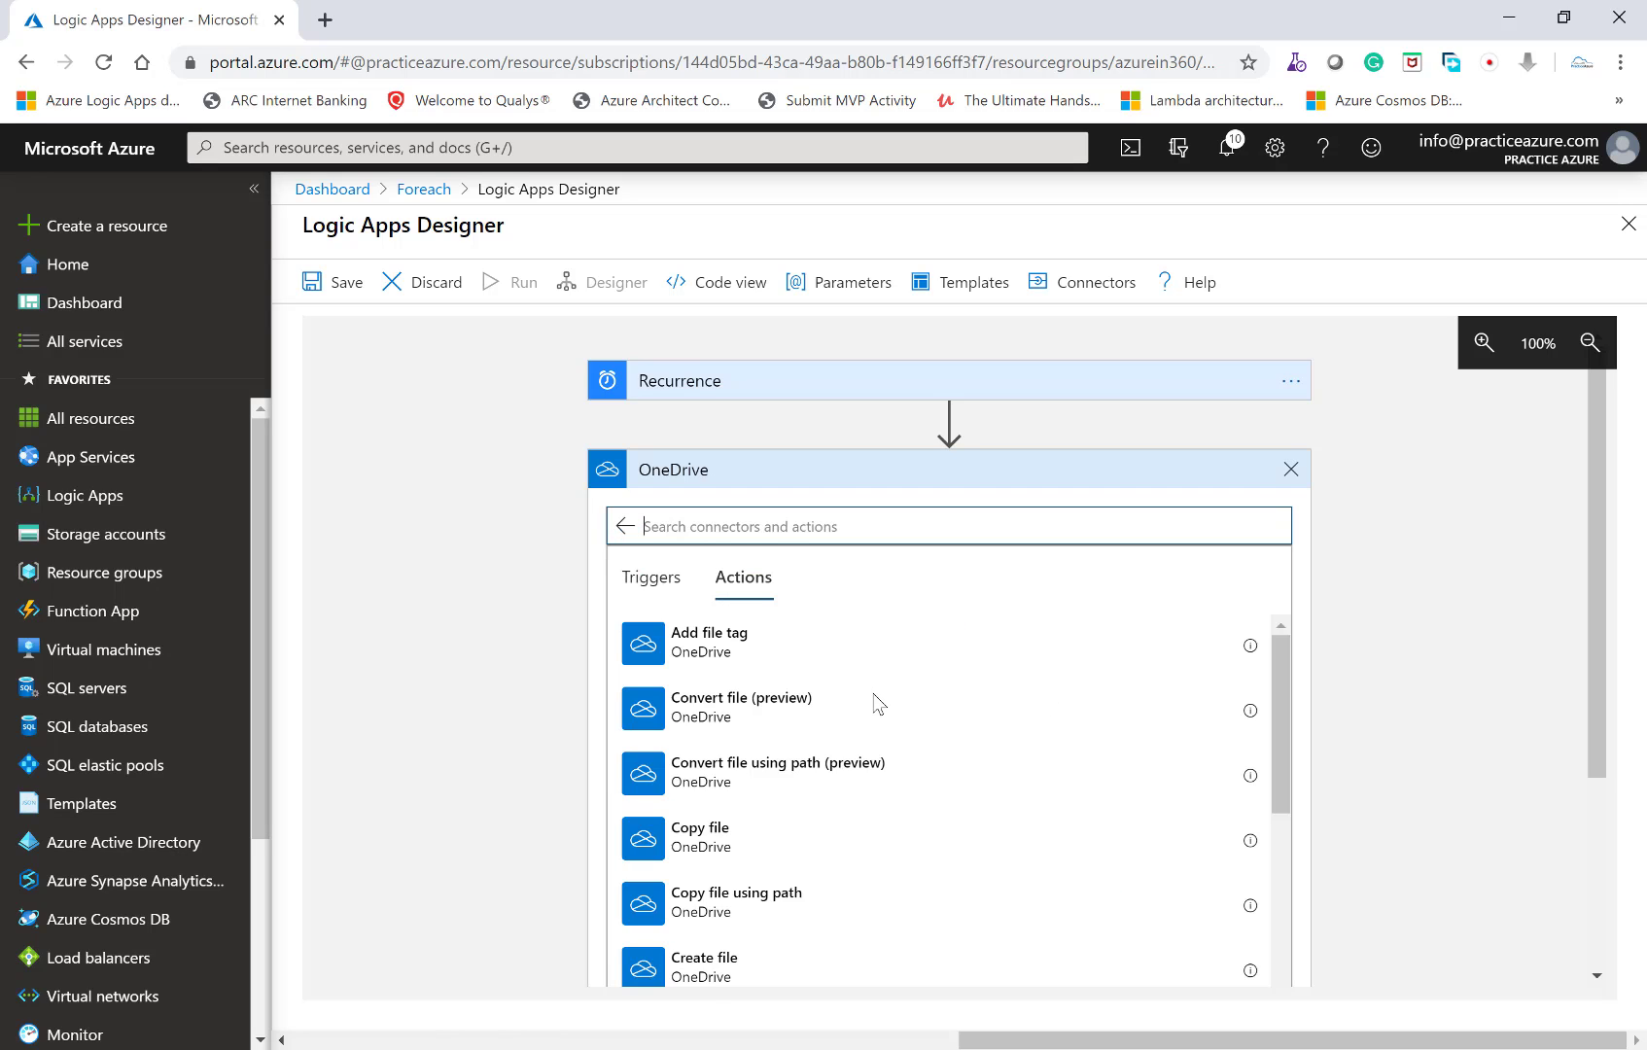
pyautogui.scroll(-3, 874, 834)
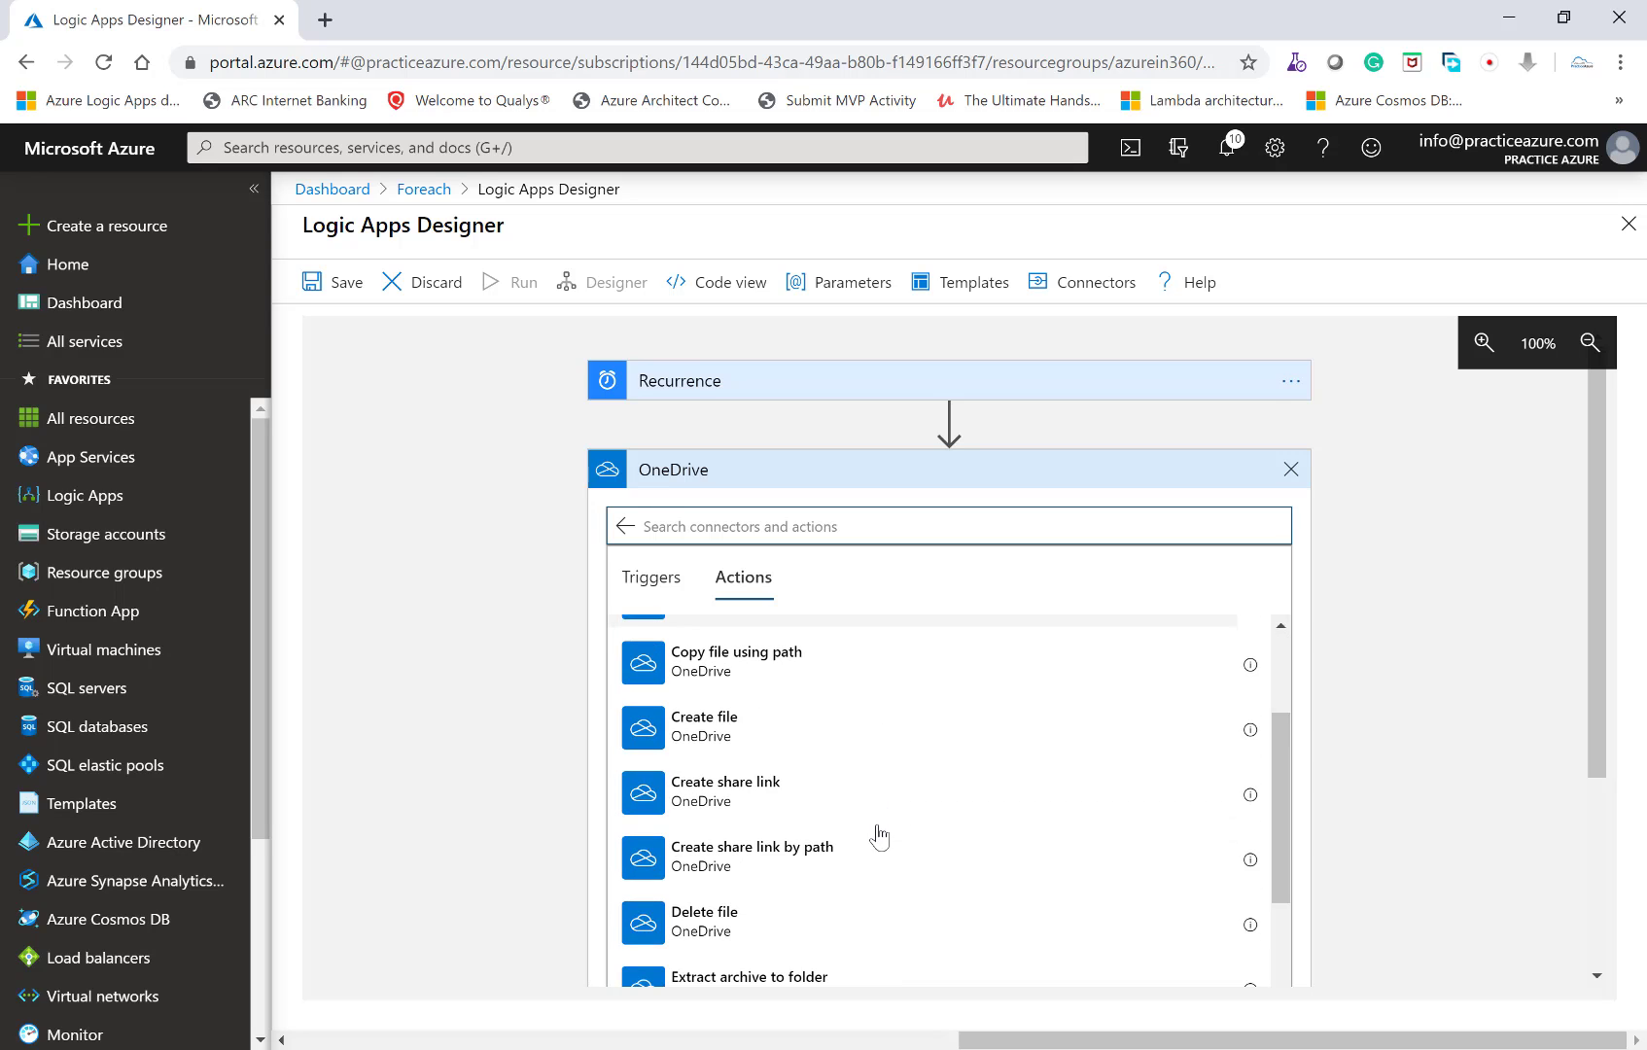
pyautogui.scroll(3, 875, 834)
pyautogui.write('list')
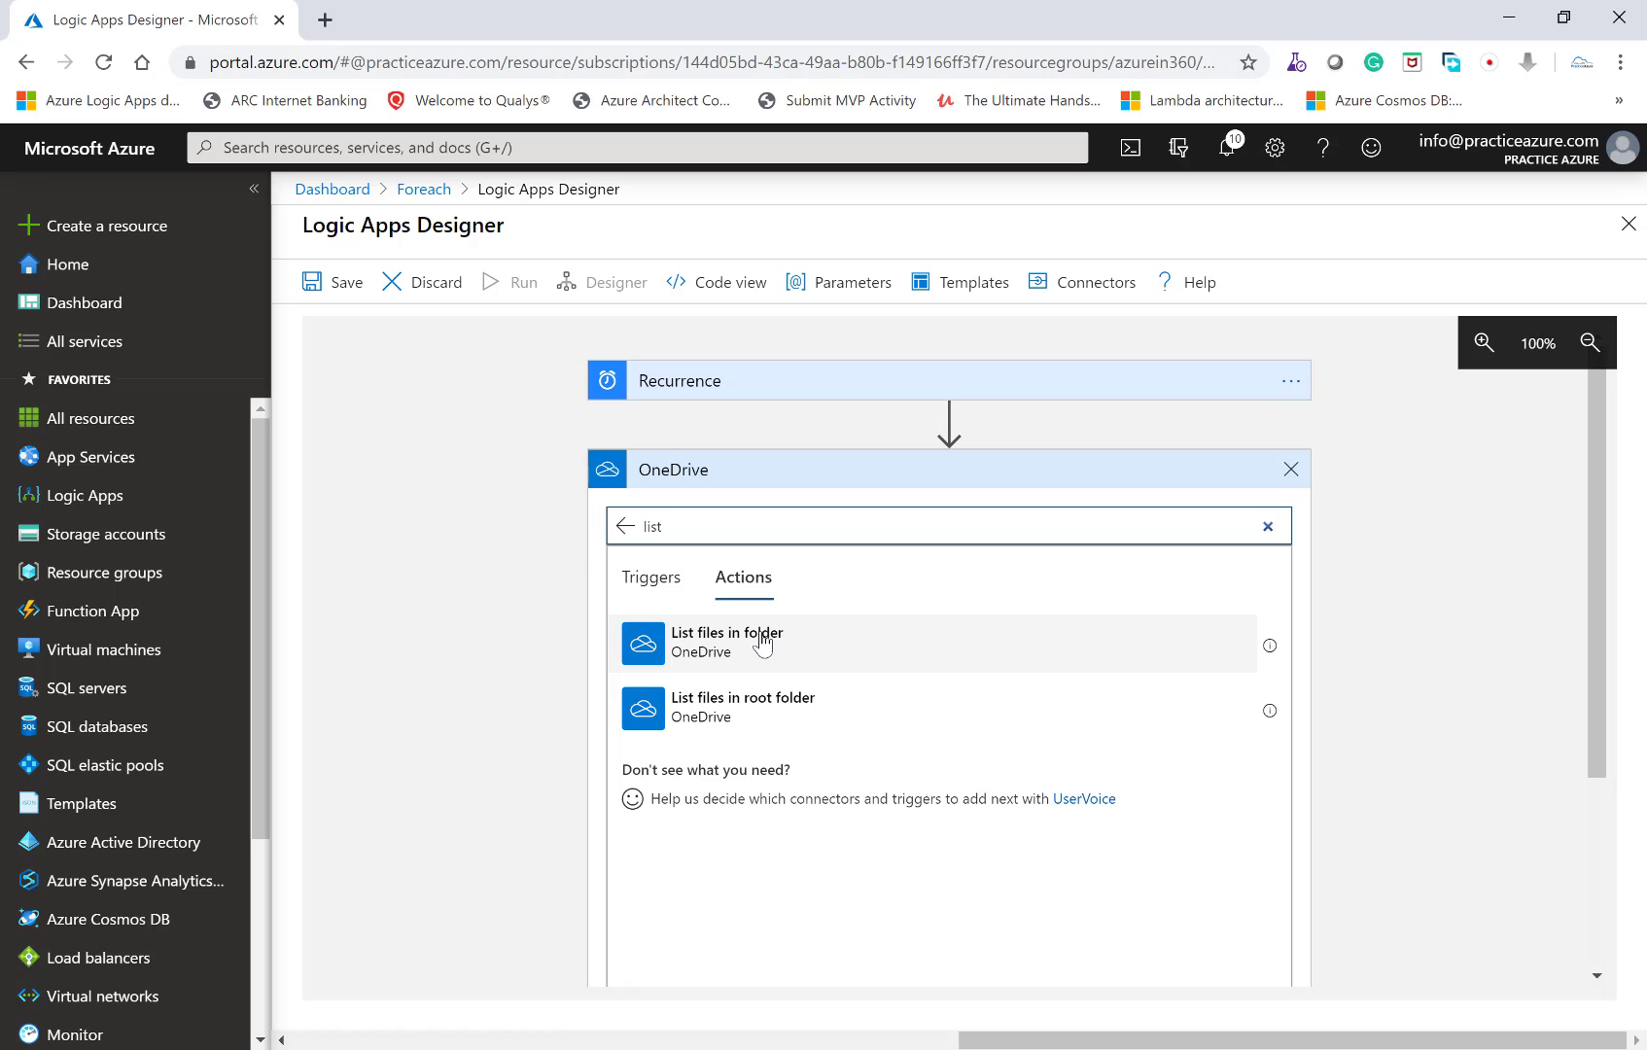
pyautogui.click(762, 642)
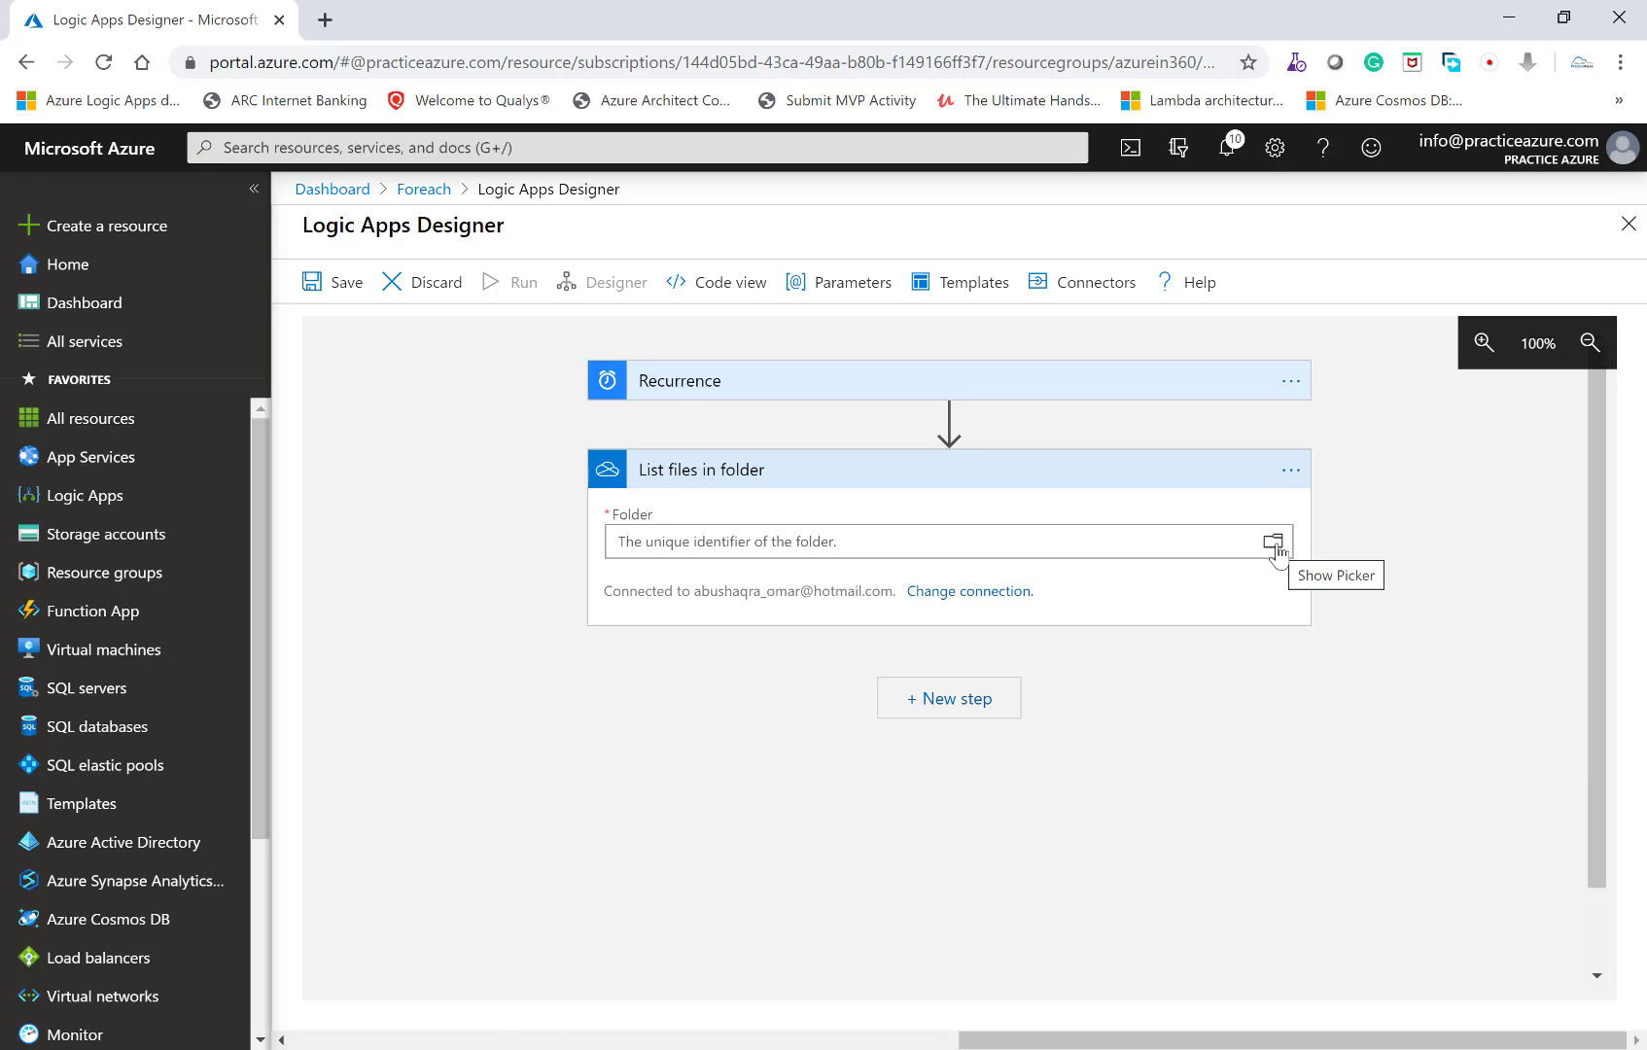
# Set the folder of the List files in folder action to /Files.
pyautogui.click(1273, 542)
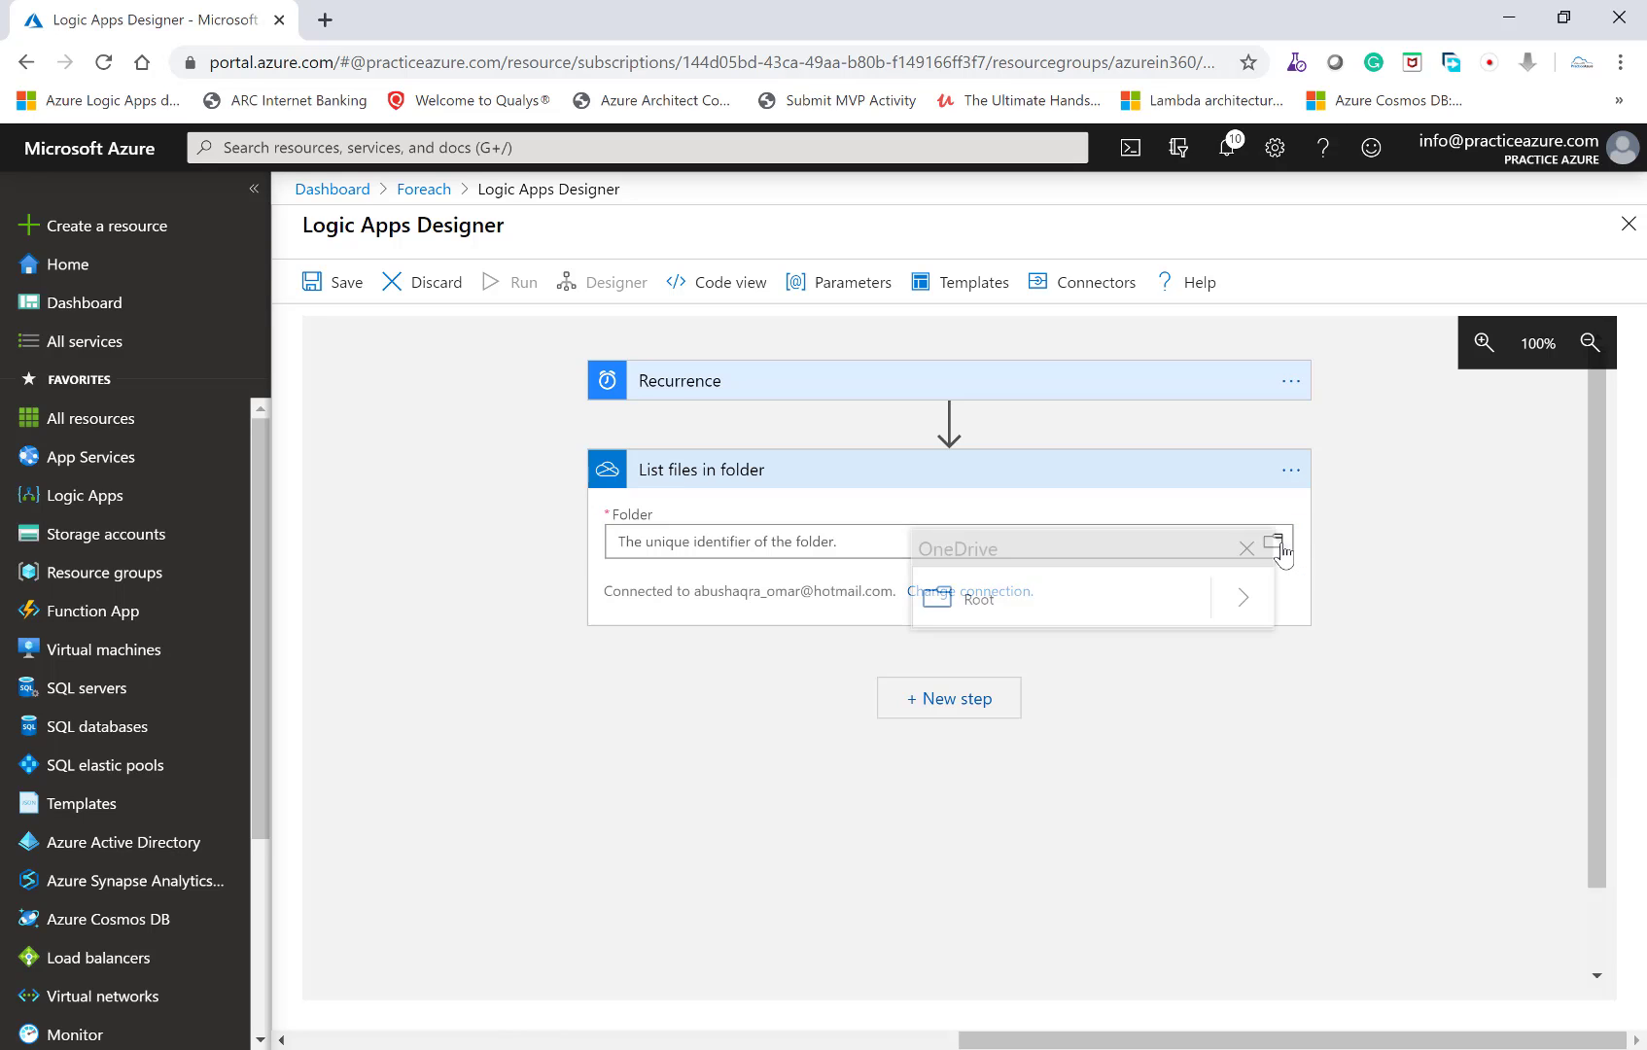
pyautogui.click(1259, 600)
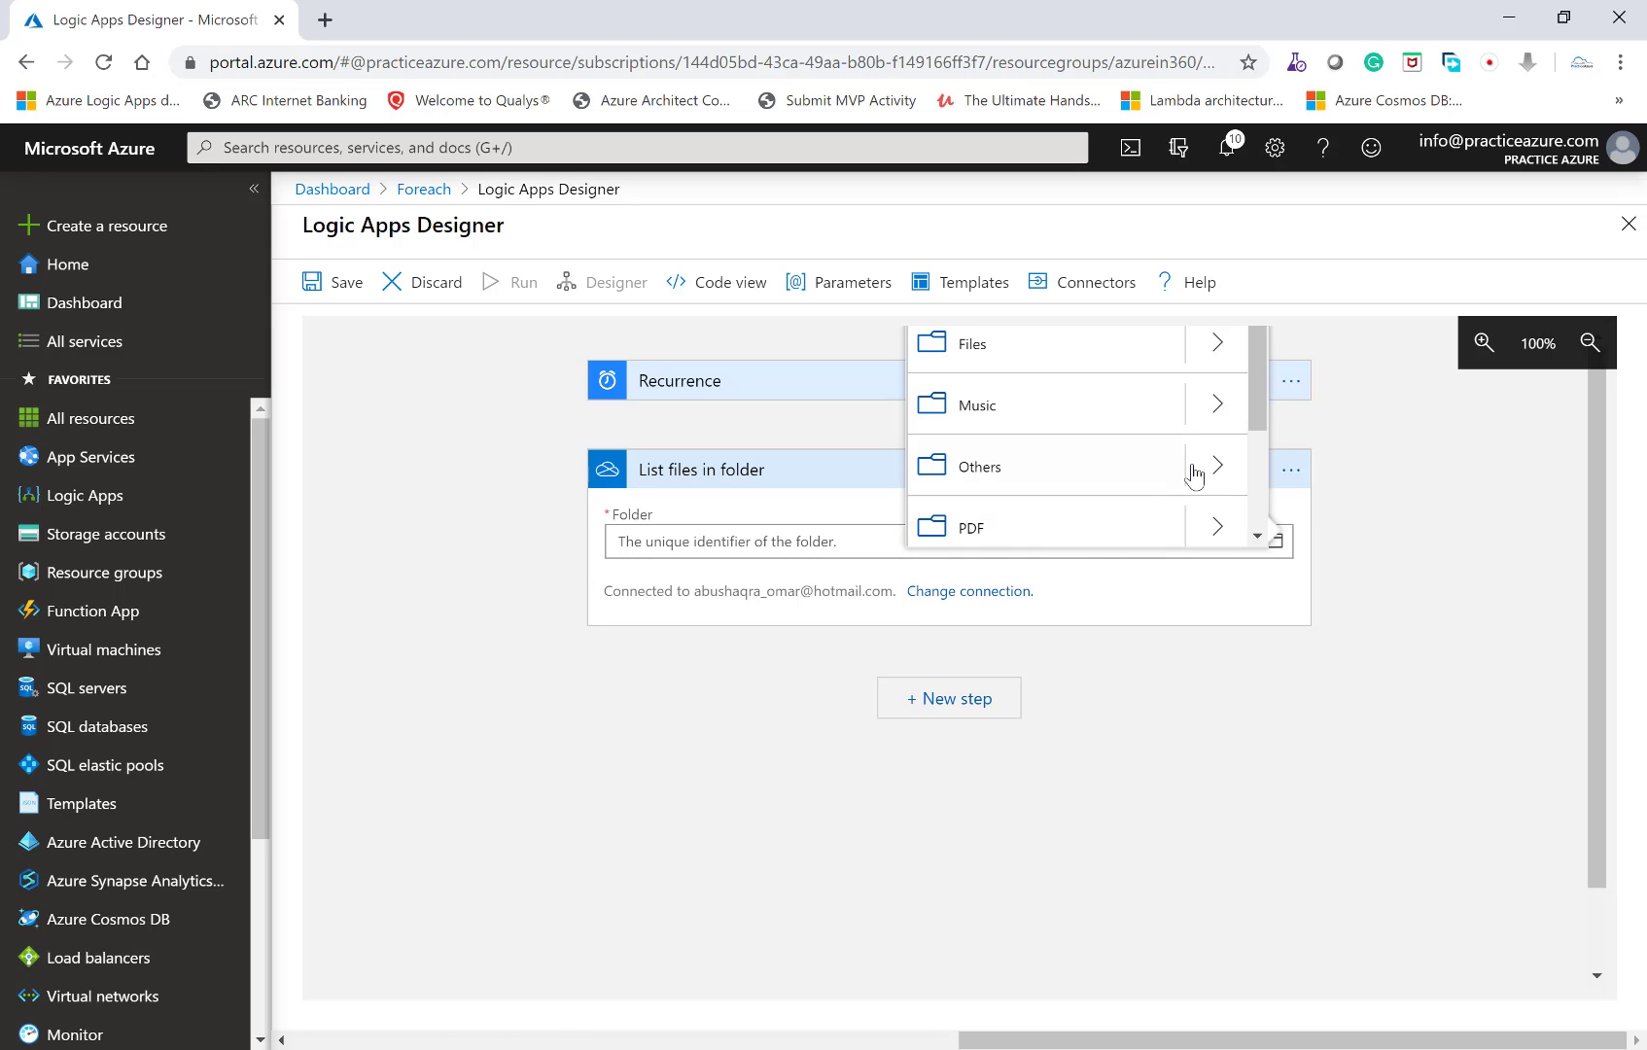
pyautogui.scroll(-1, 1077, 428)
pyautogui.scroll(1, 1011, 389)
pyautogui.click(931, 343)
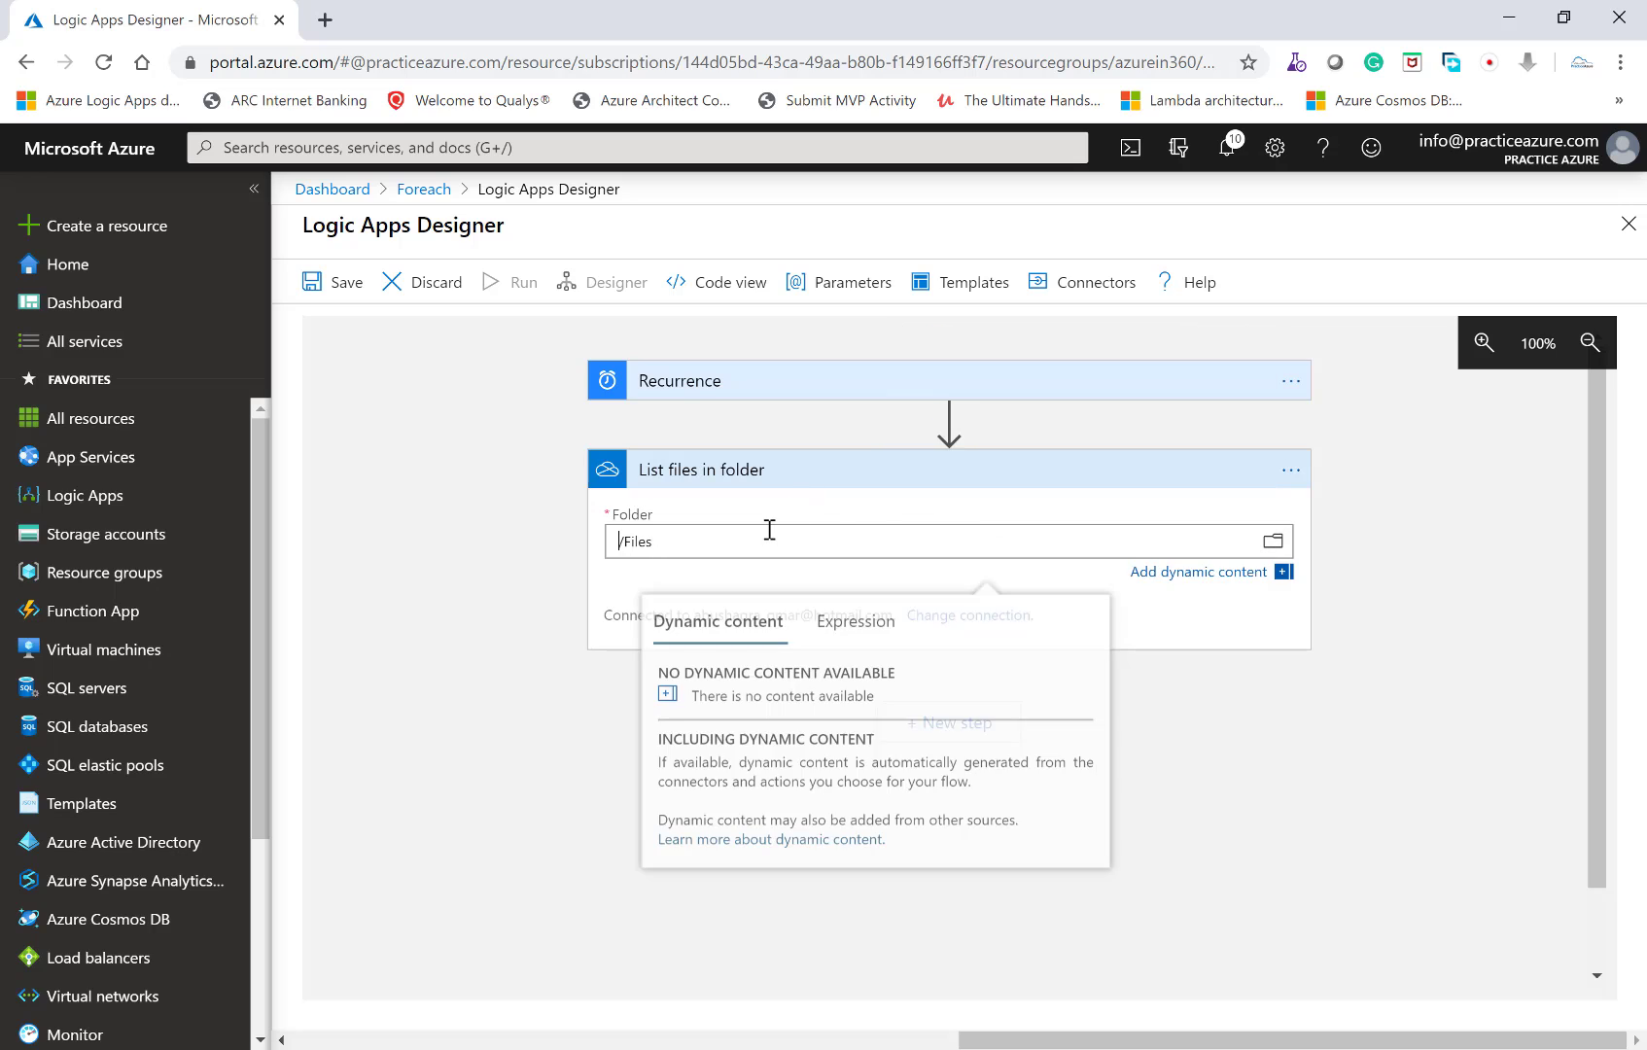
pyautogui.click(590, 729)
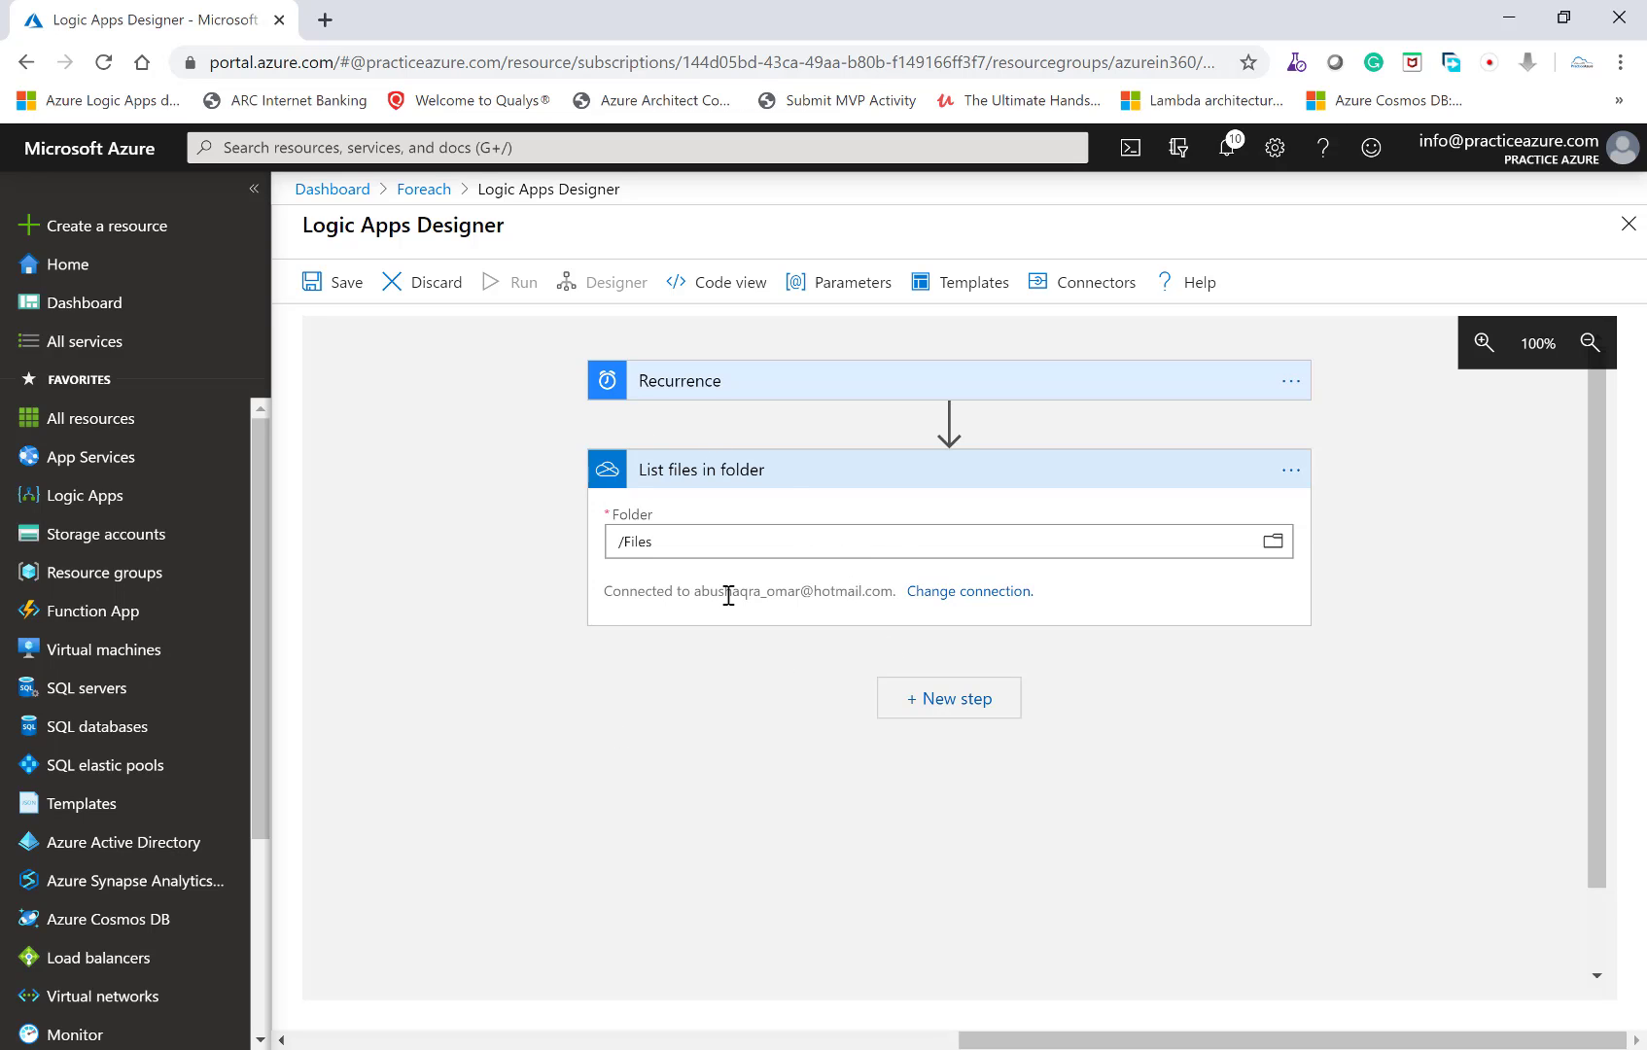
# Add a For each loop from the Control connector after the List files in folder action.
pyautogui.click(972, 715)
pyautogui.write('control')
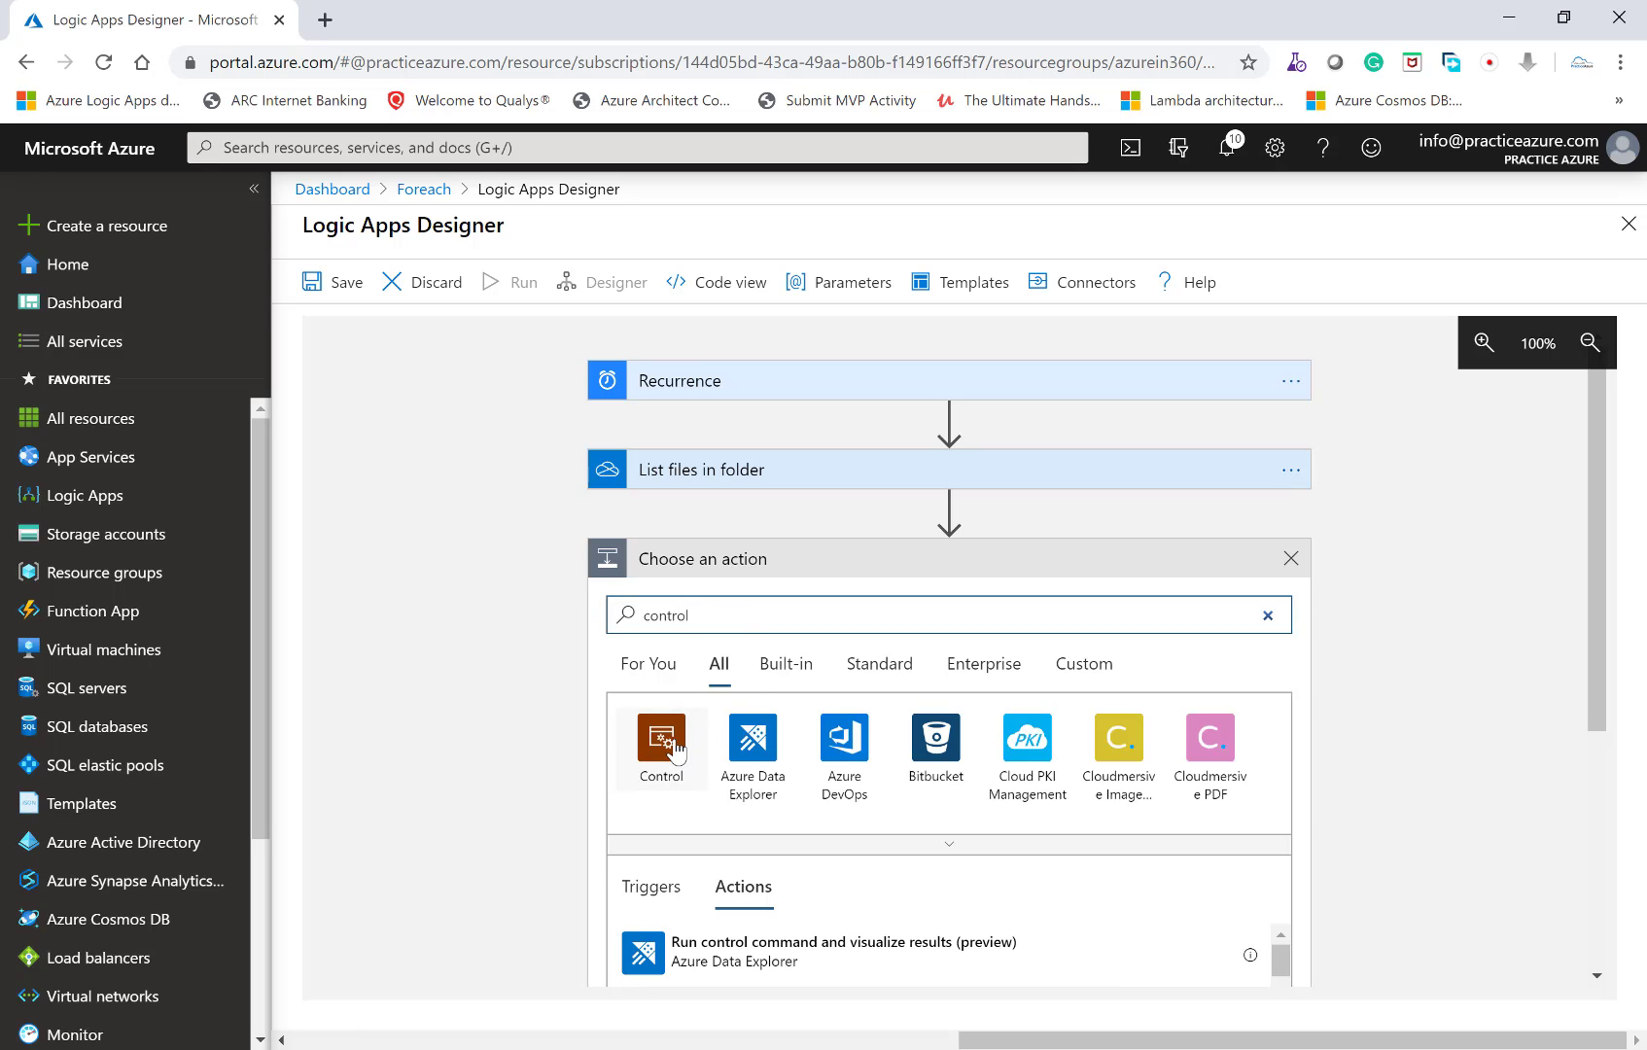
pyautogui.click(677, 751)
pyautogui.click(713, 793)
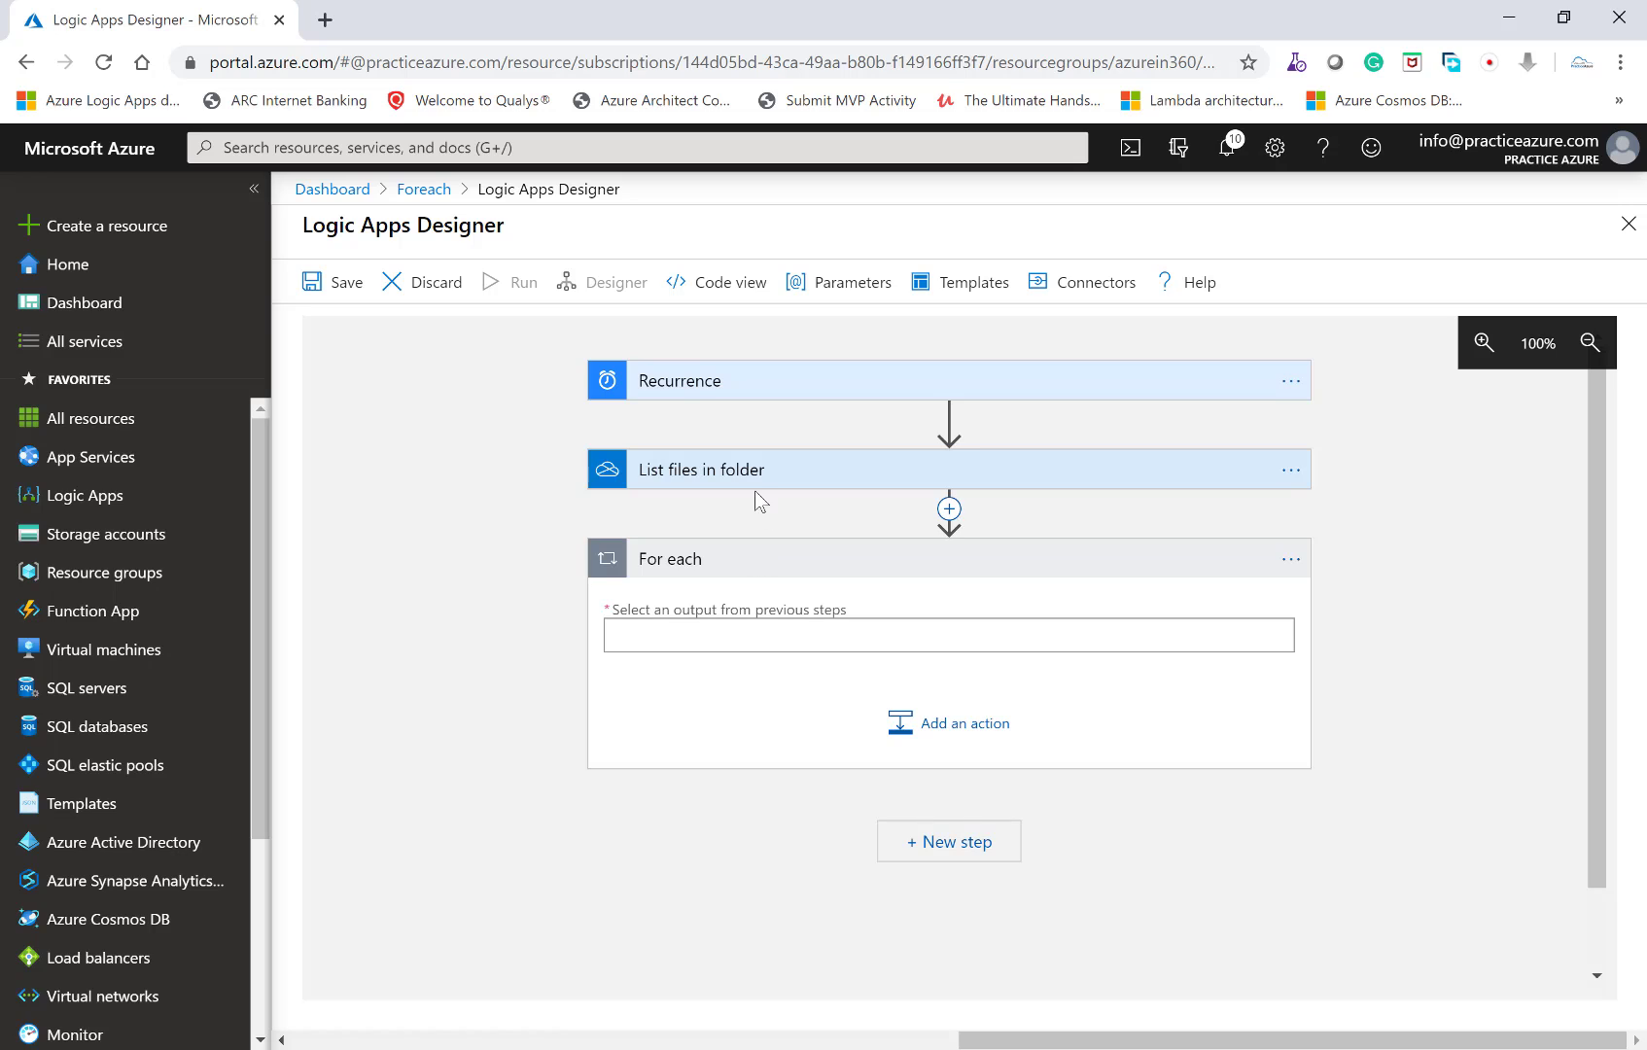
# Use the value output of List files in folder as the For each input and save the logic app.
pyautogui.click(686, 633)
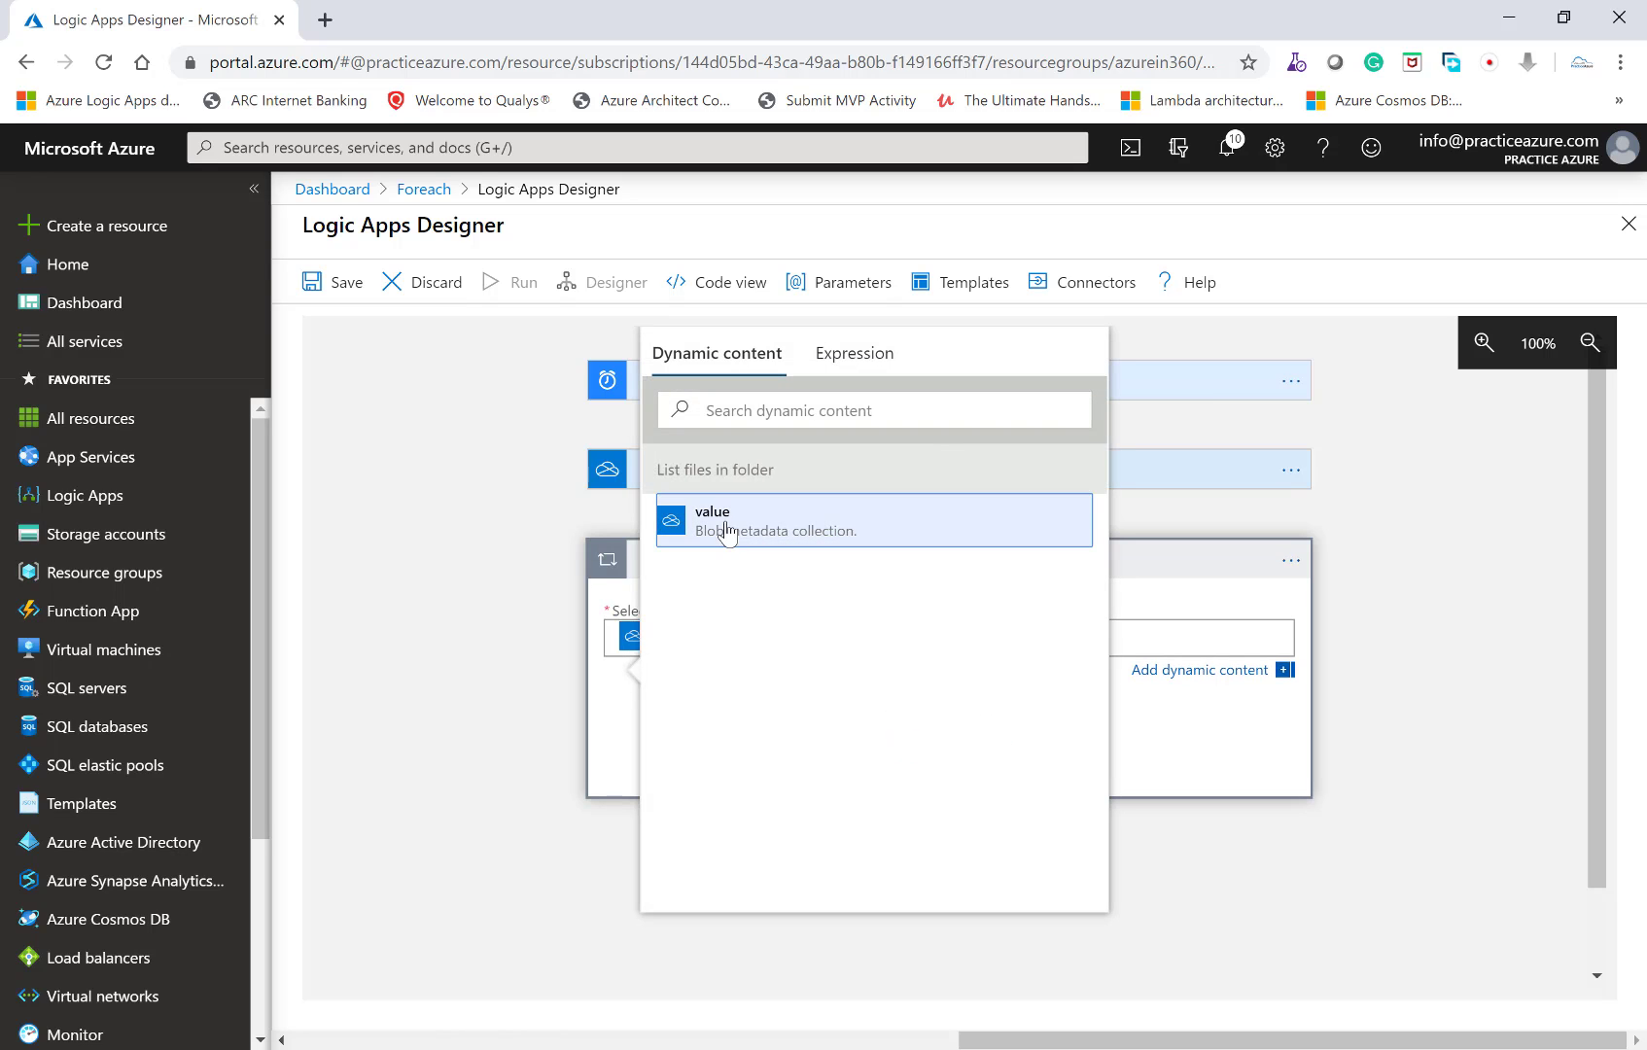
pyautogui.click(725, 525)
pyautogui.click(518, 596)
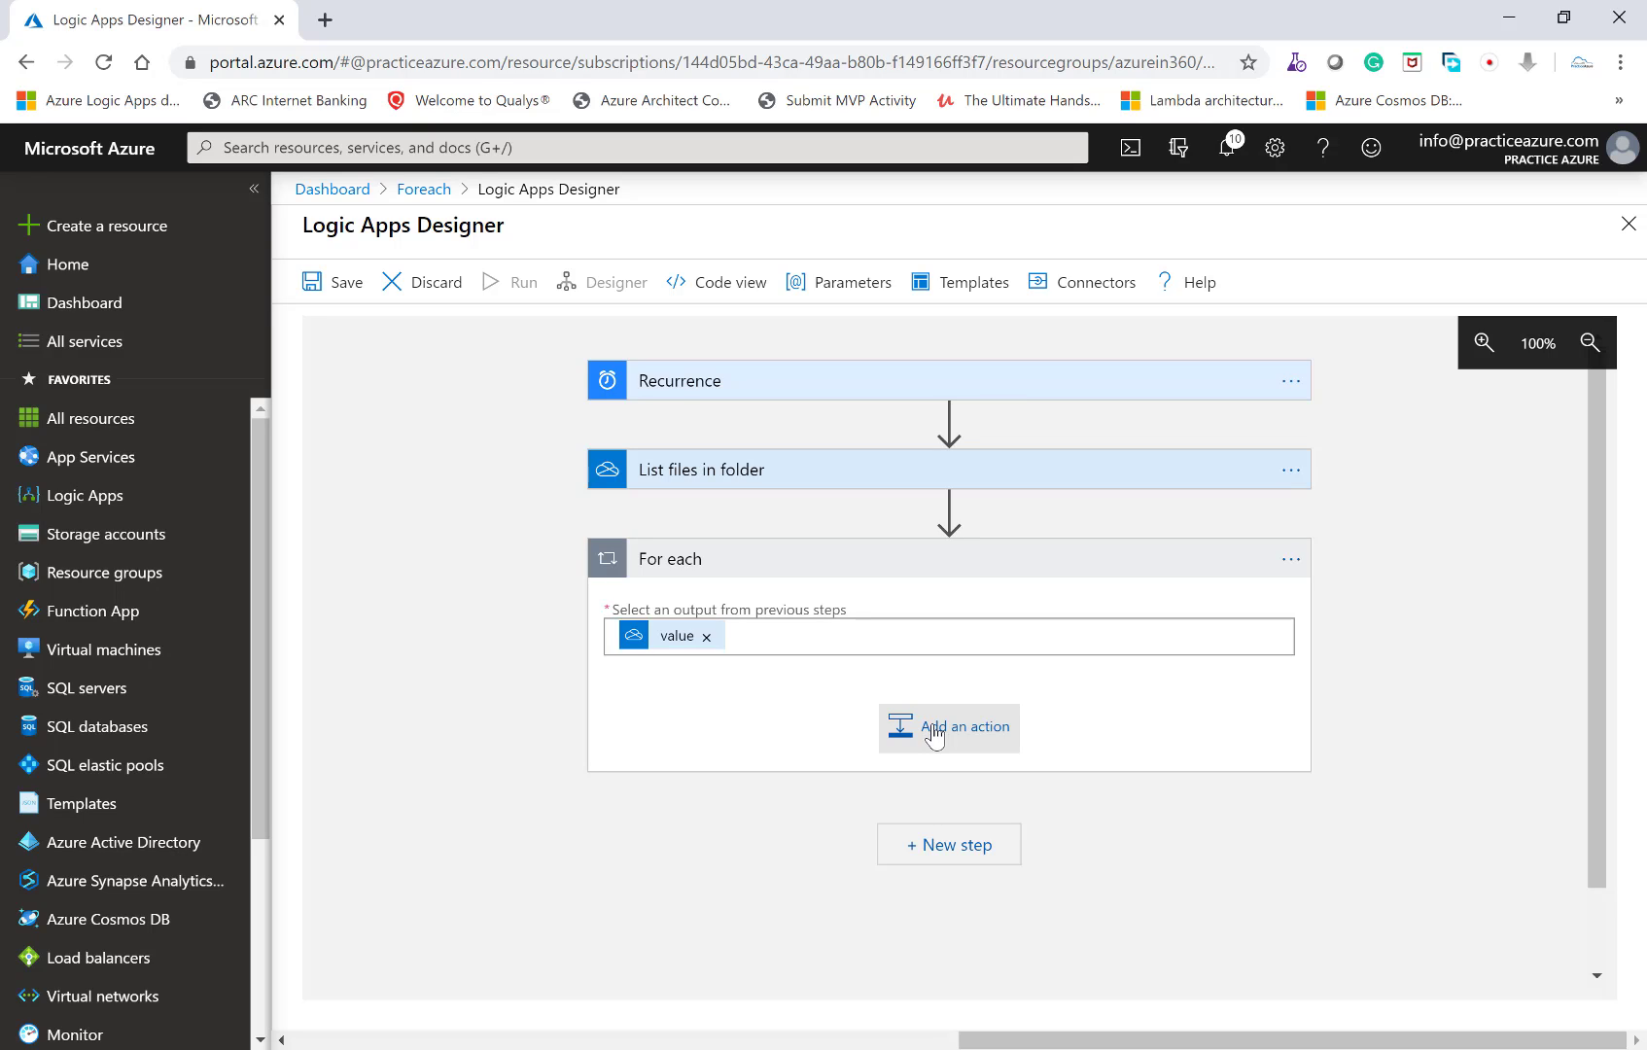
pyautogui.click(342, 290)
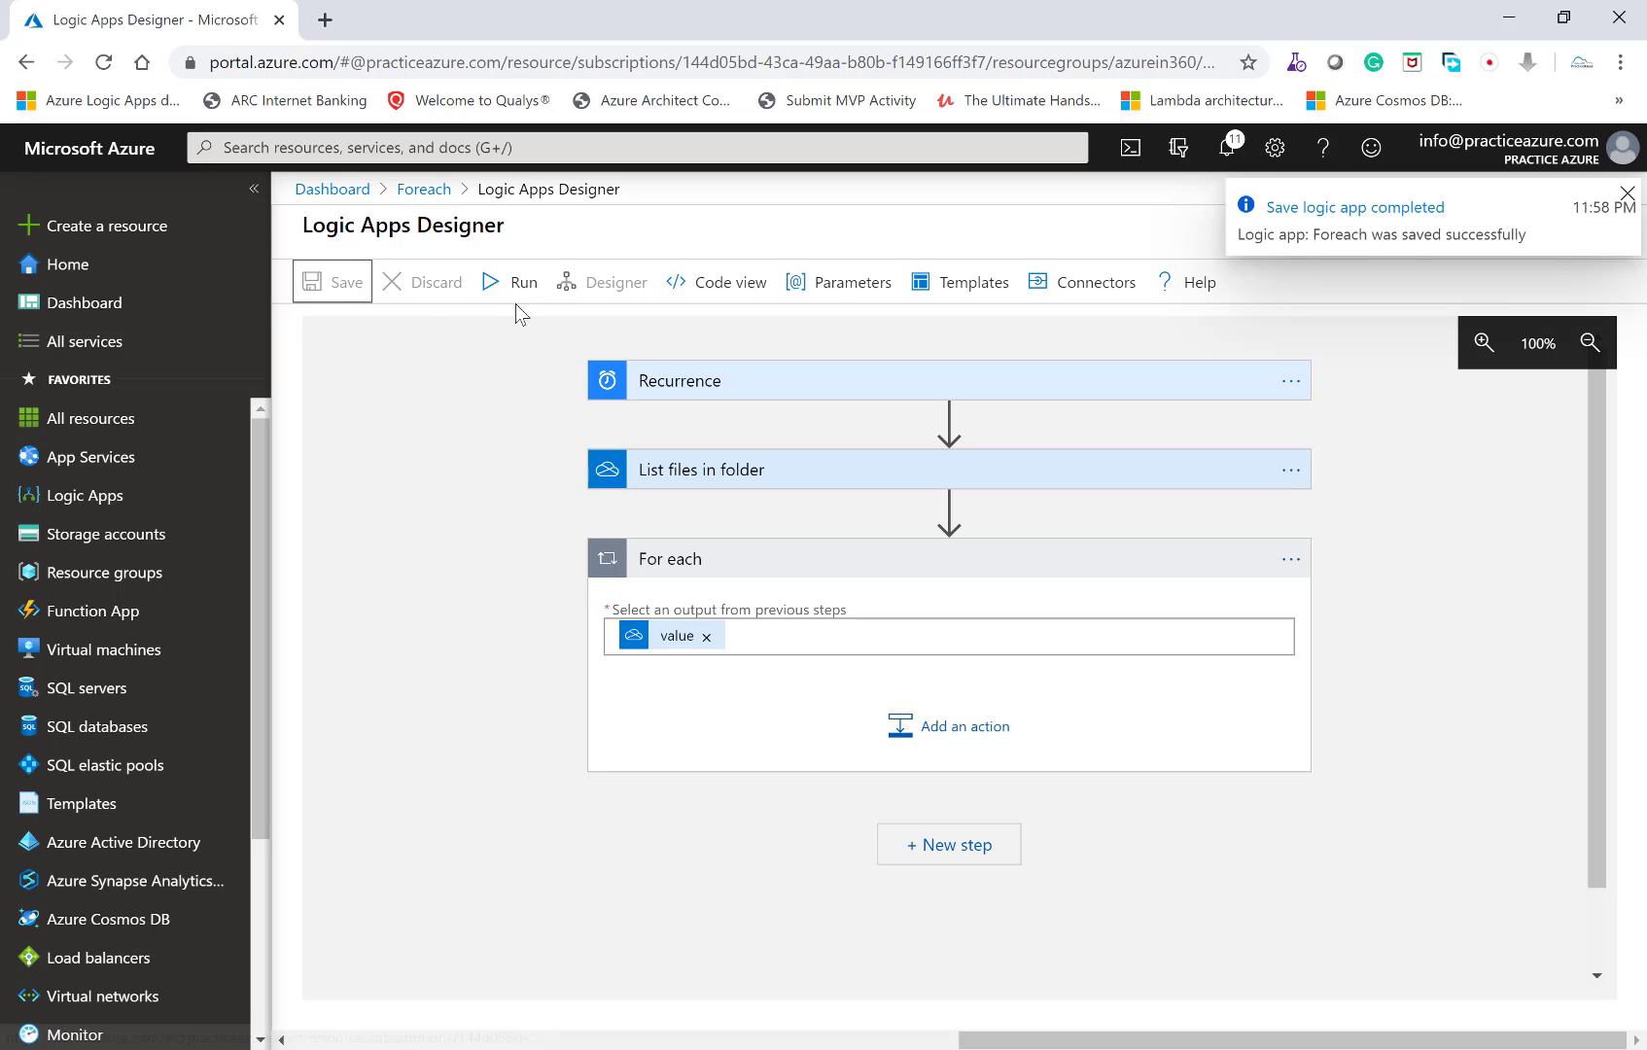
# Run the logic app, and refresh the runs history on the Foreach overview page.
pyautogui.click(513, 303)
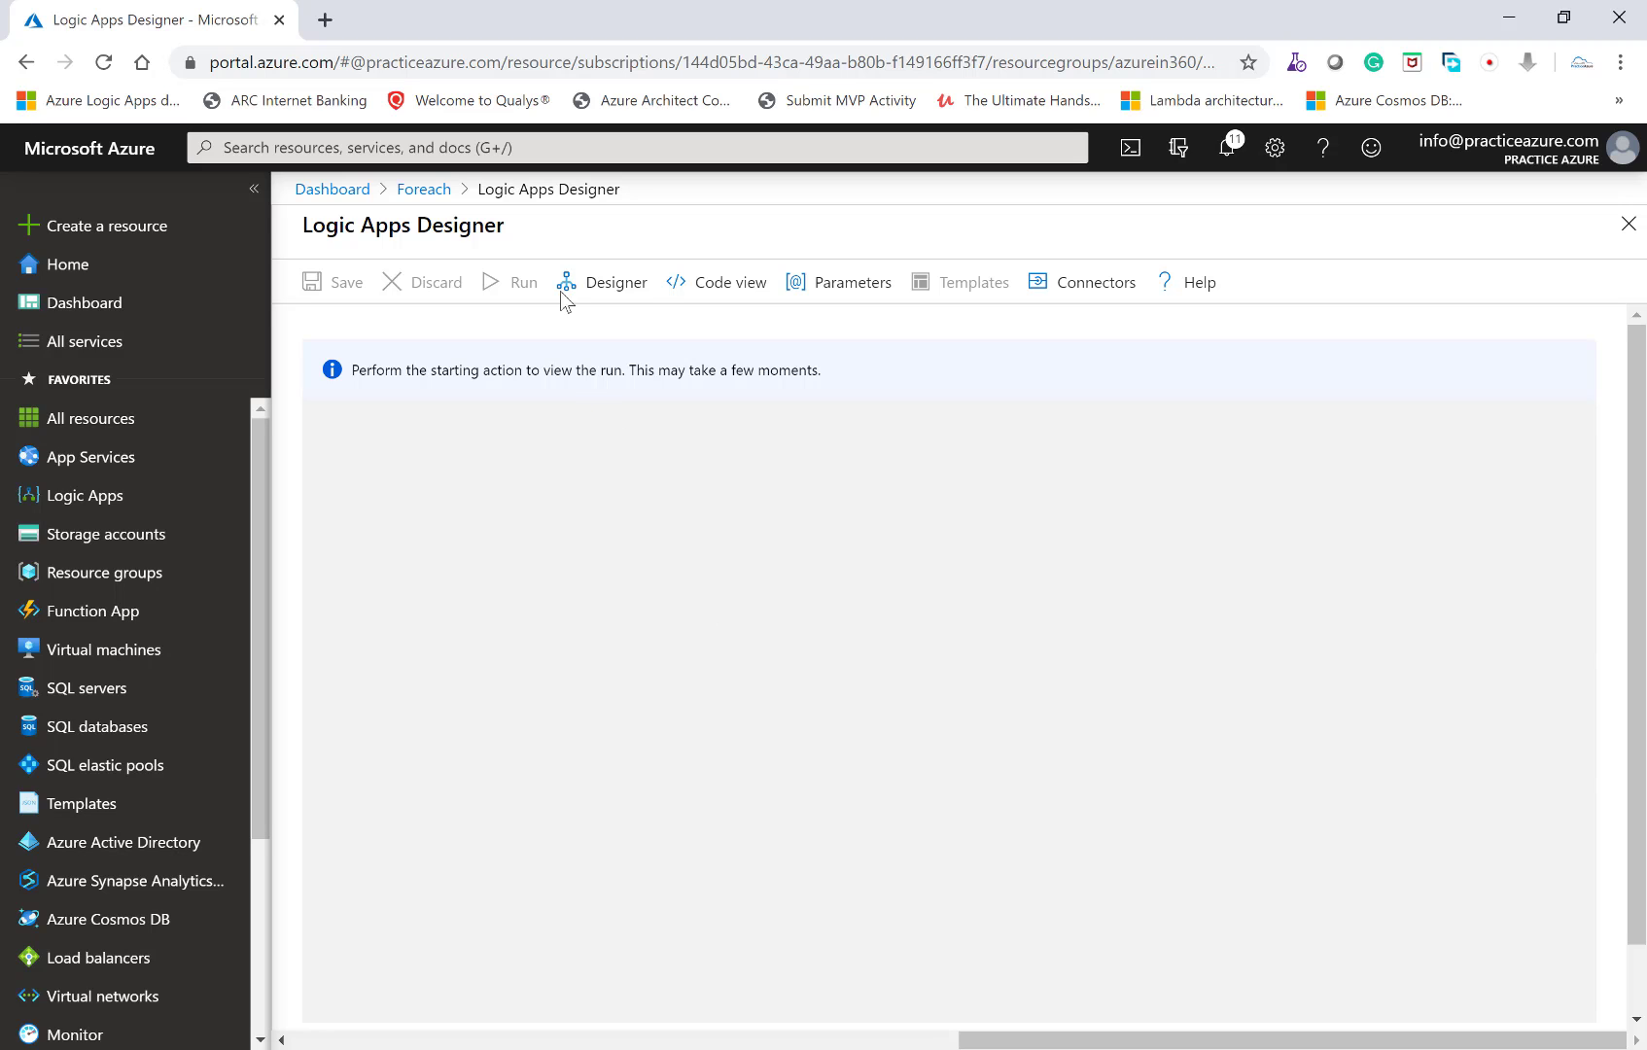
pyautogui.click(423, 189)
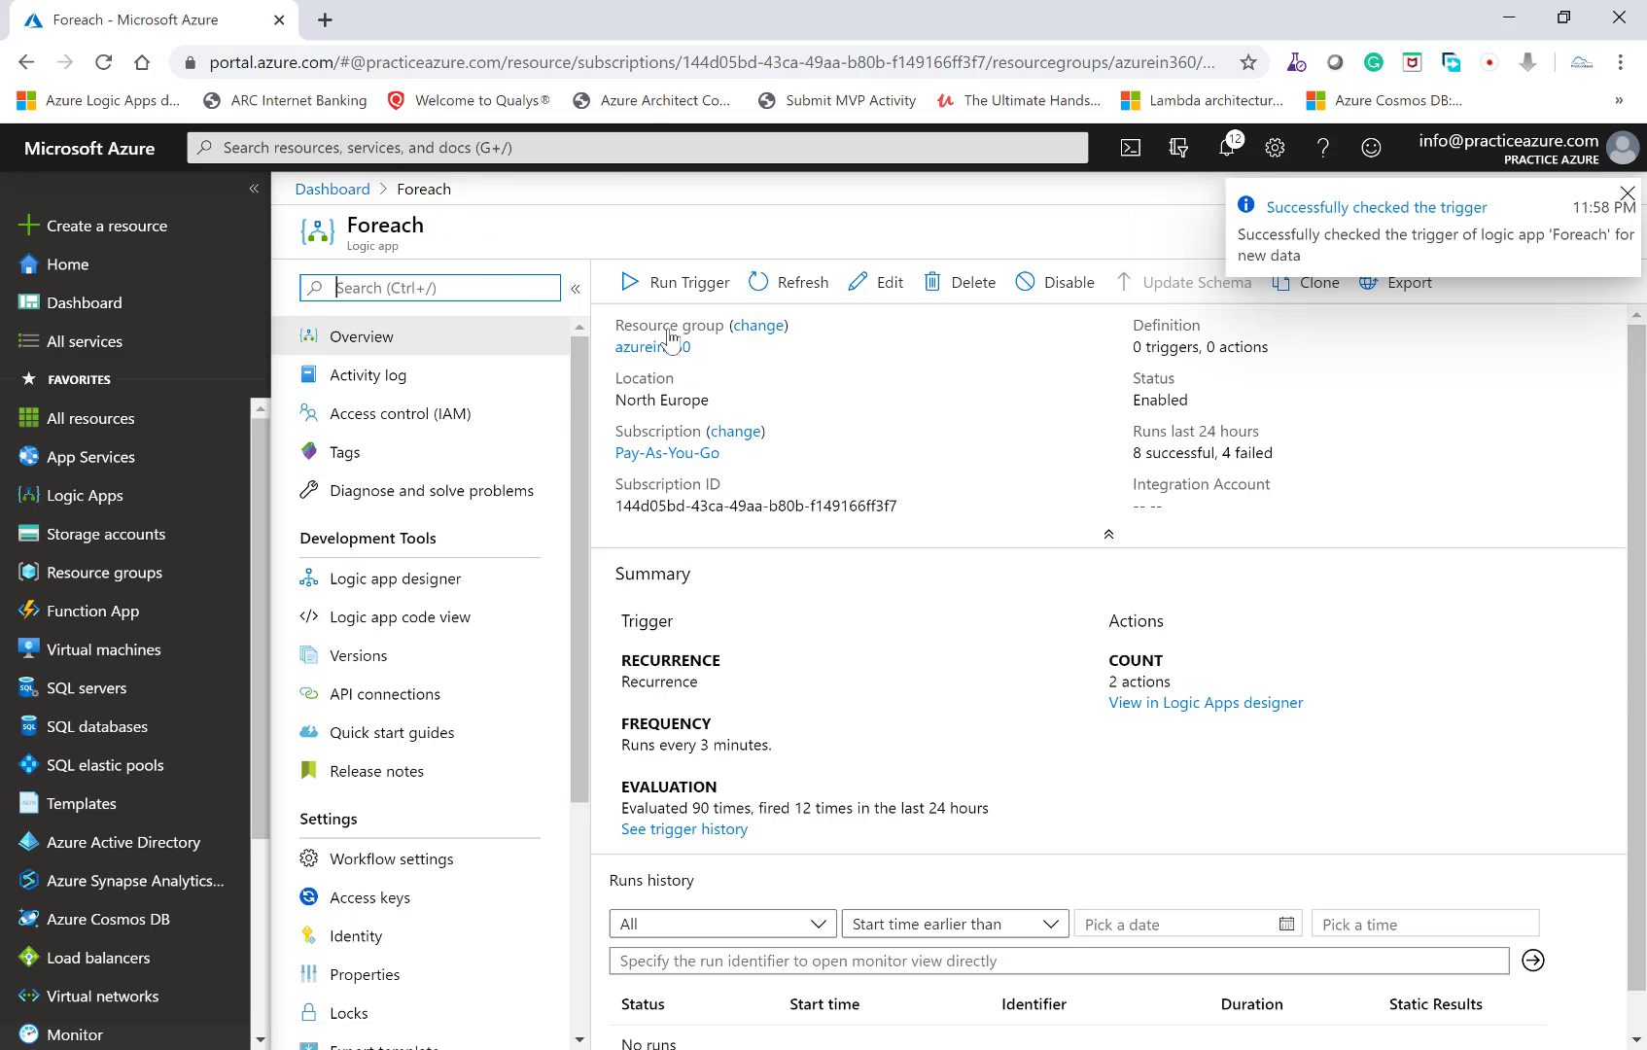
pyautogui.click(805, 282)
pyautogui.scroll(-1, 914, 725)
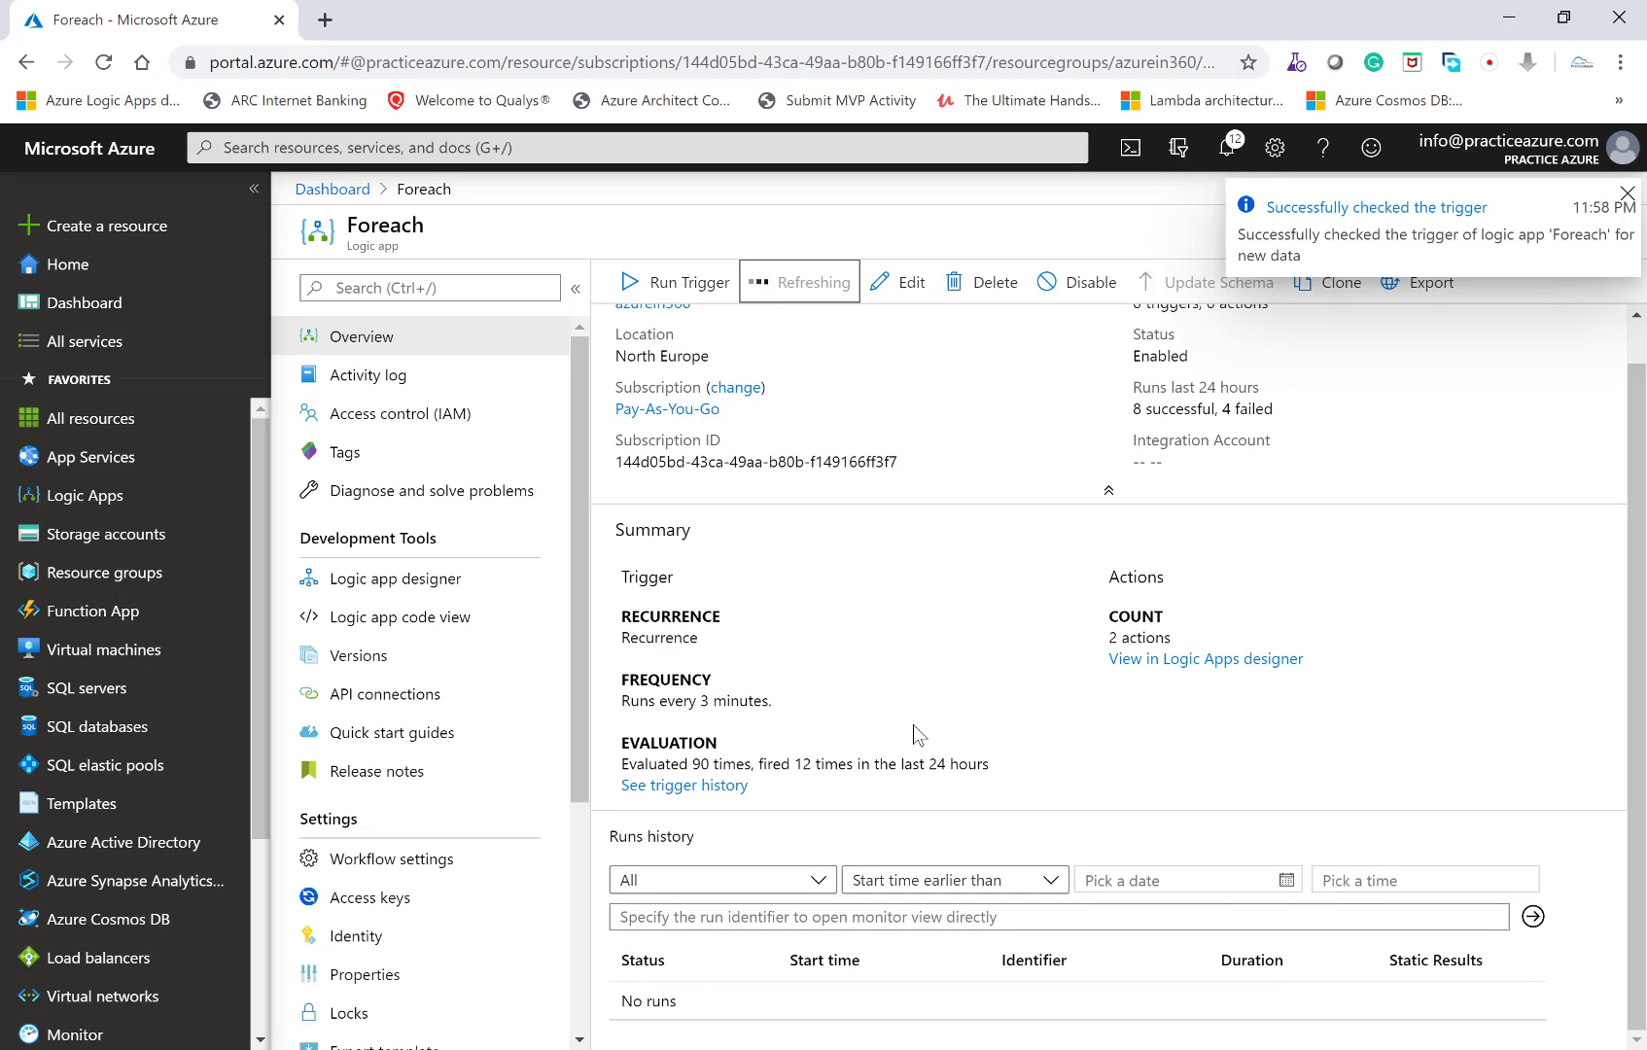
pyautogui.scroll(-1, 922, 824)
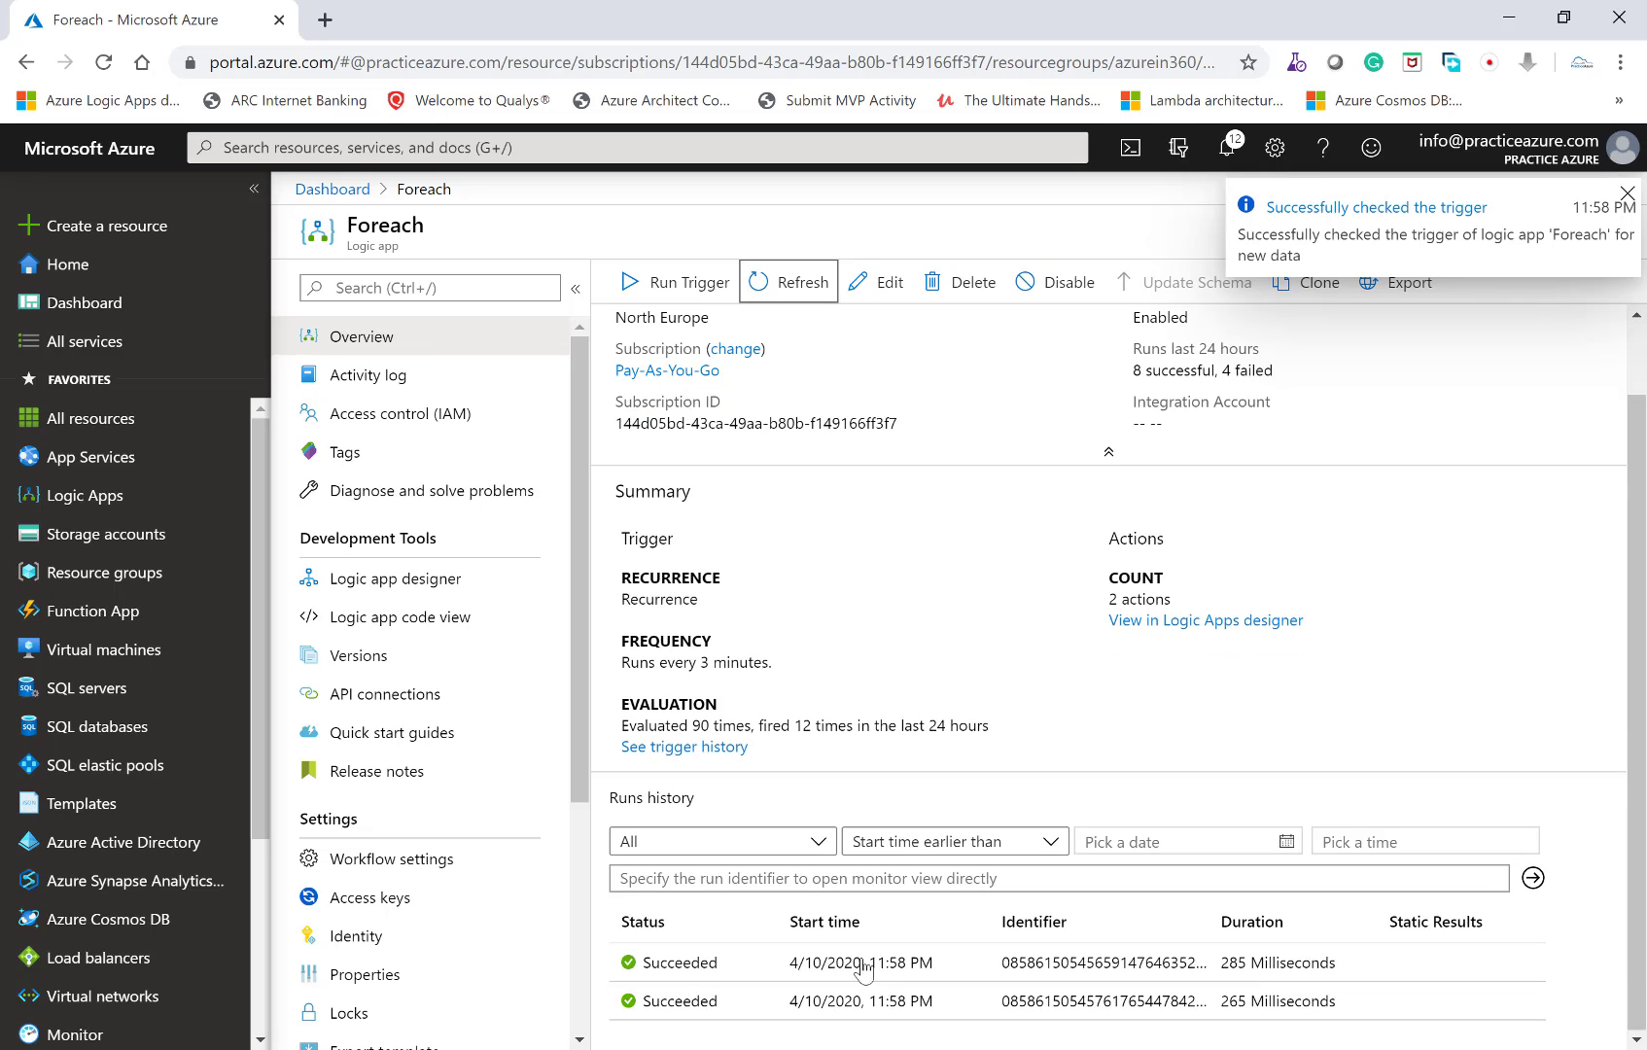
# Open the most recent run from the runs history and inspect its For each iterations.
pyautogui.click(778, 967)
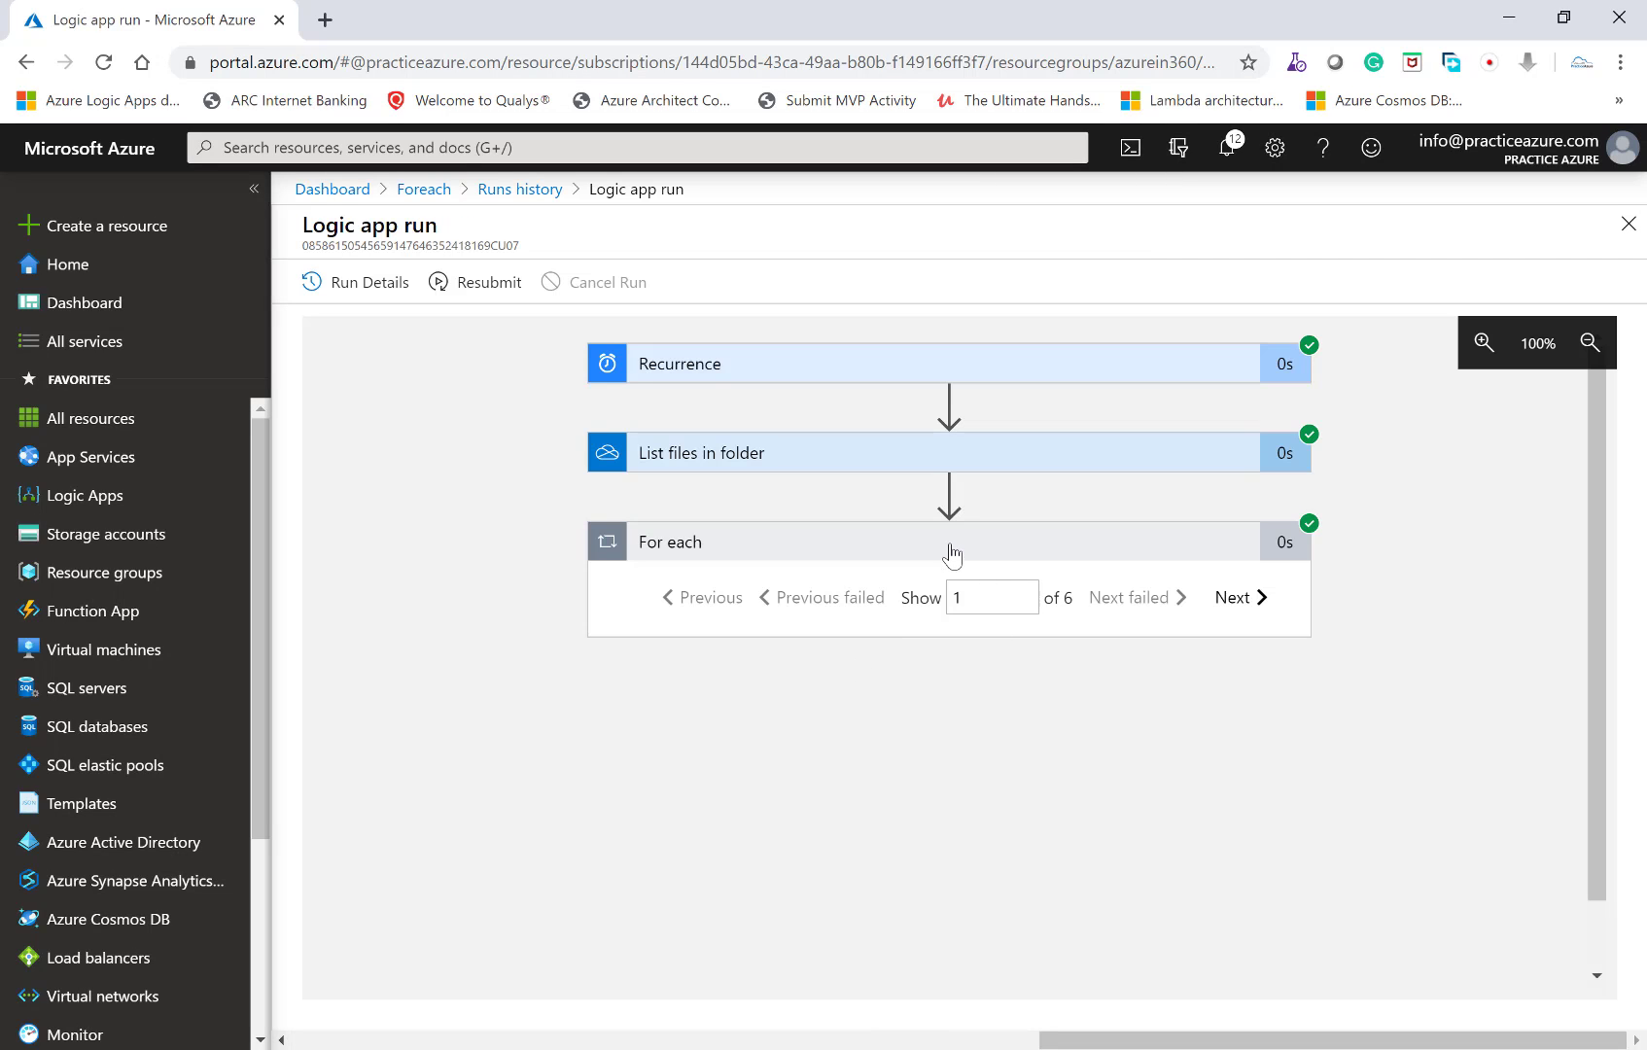
pyautogui.click(950, 552)
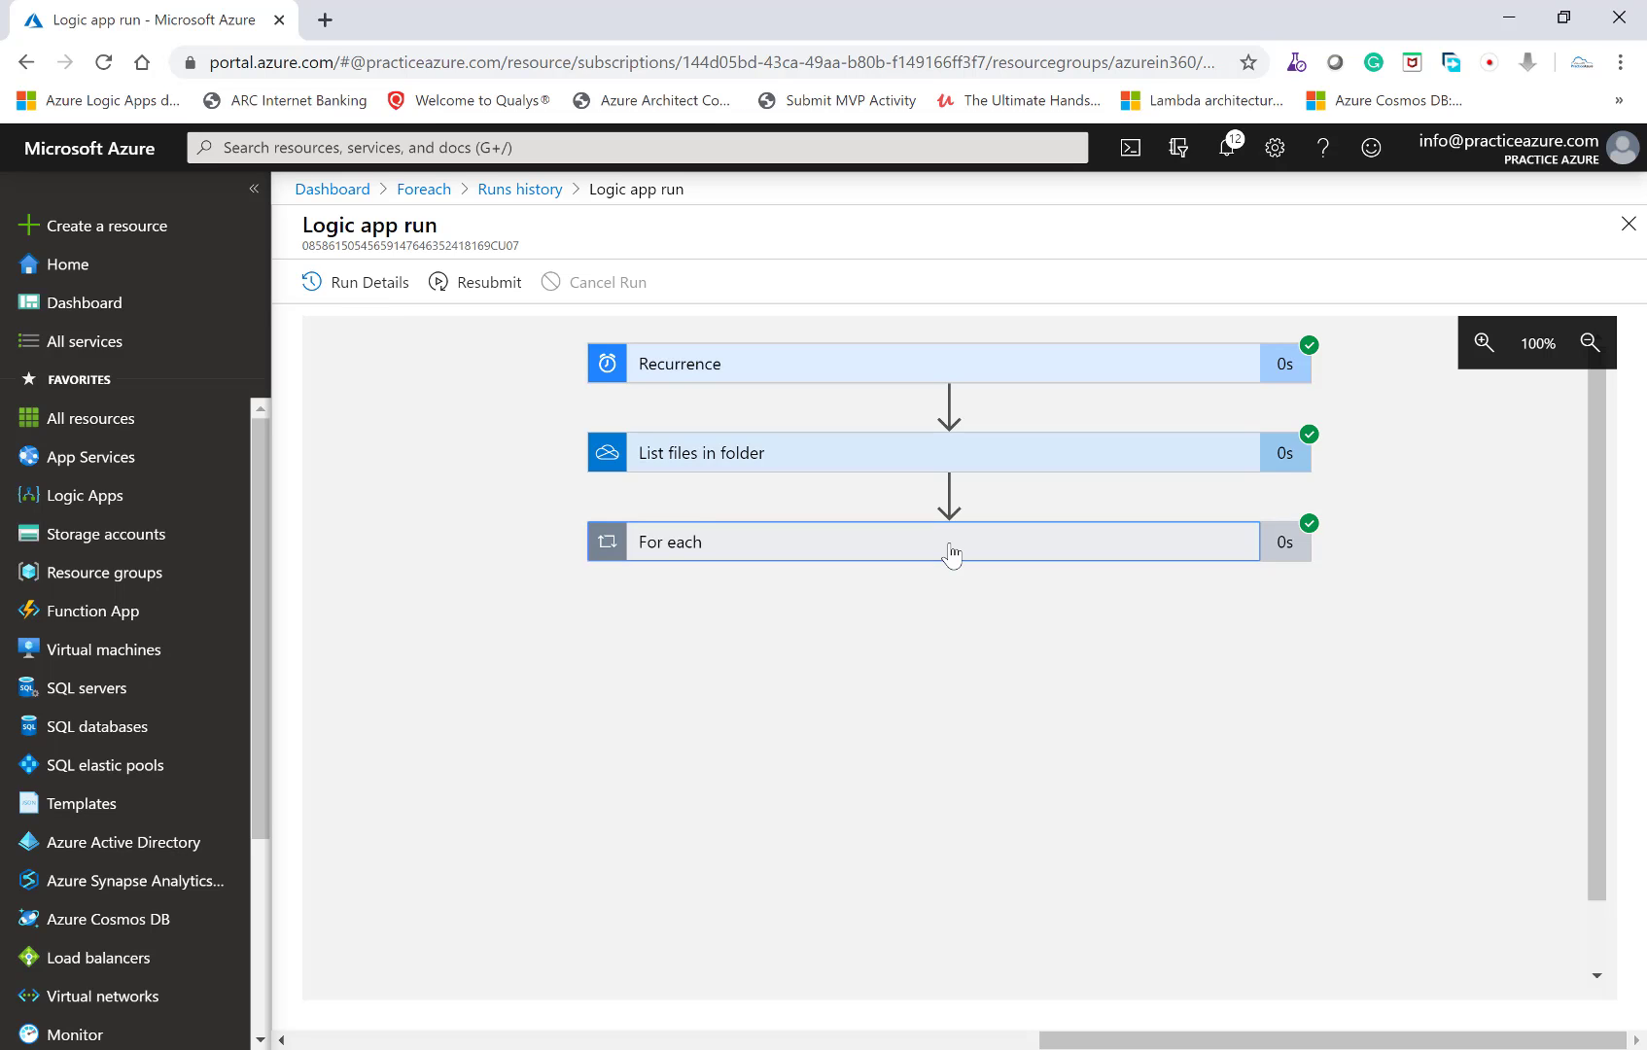
pyautogui.click(950, 552)
# Open the run details and view the outputs of the List_files_in_folder action.
pyautogui.click(367, 288)
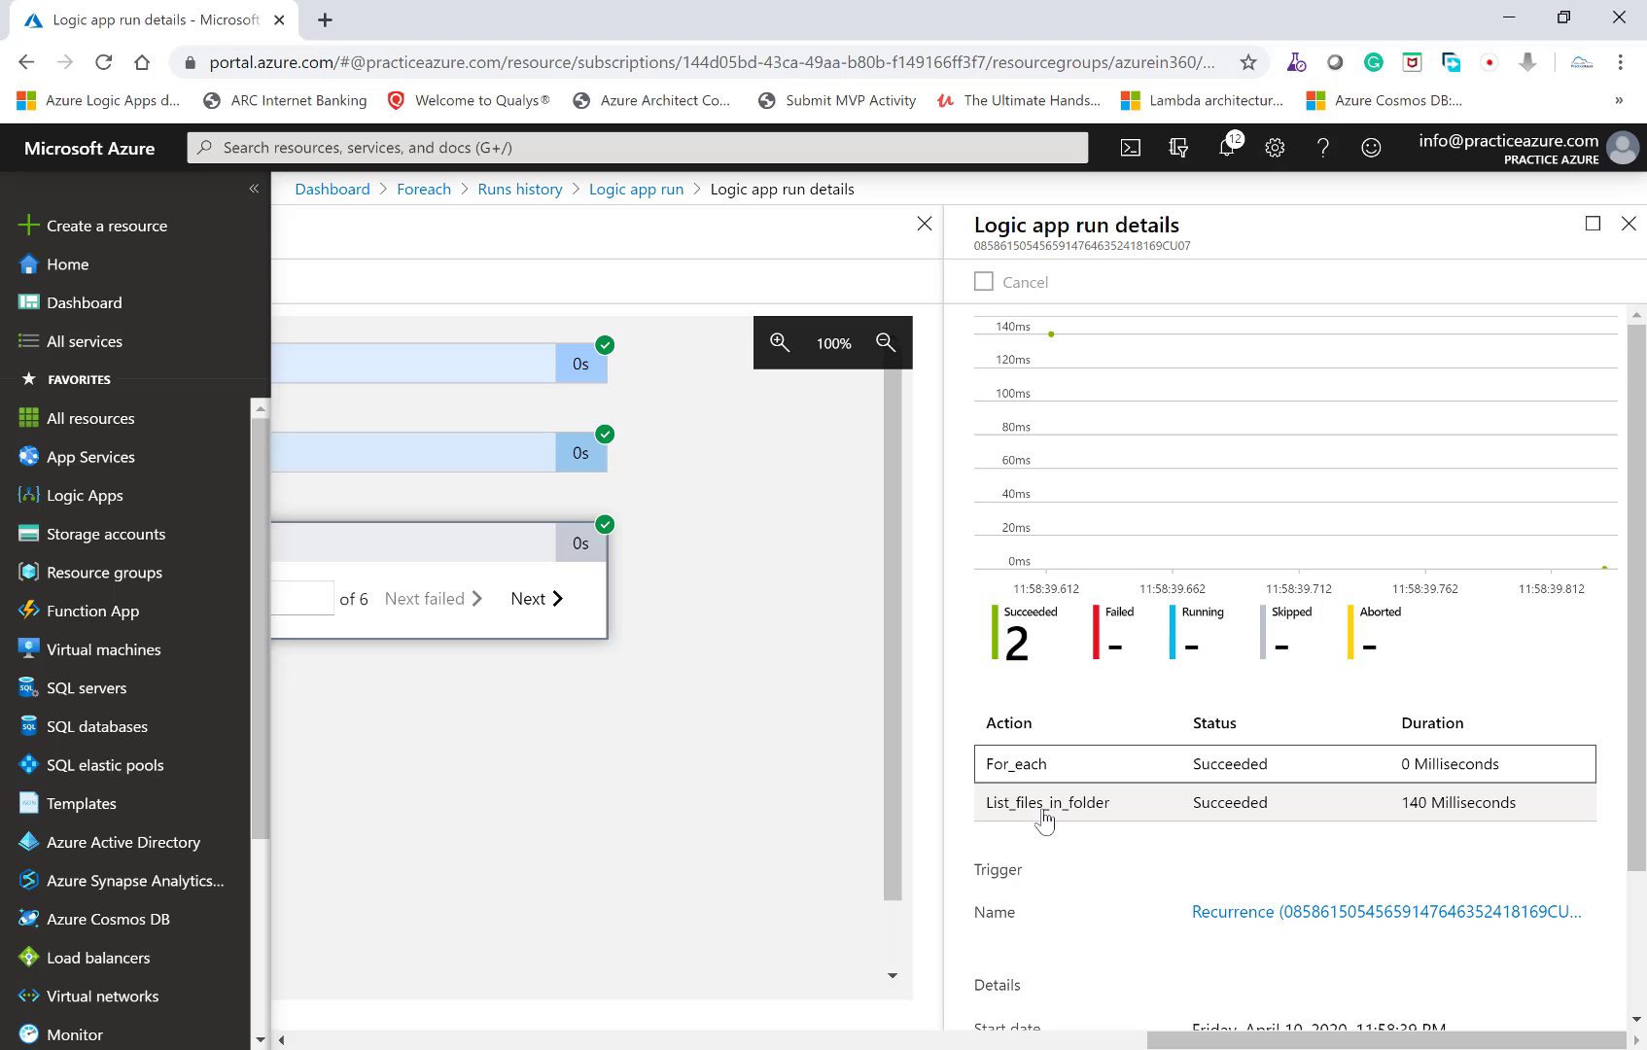
pyautogui.click(1053, 803)
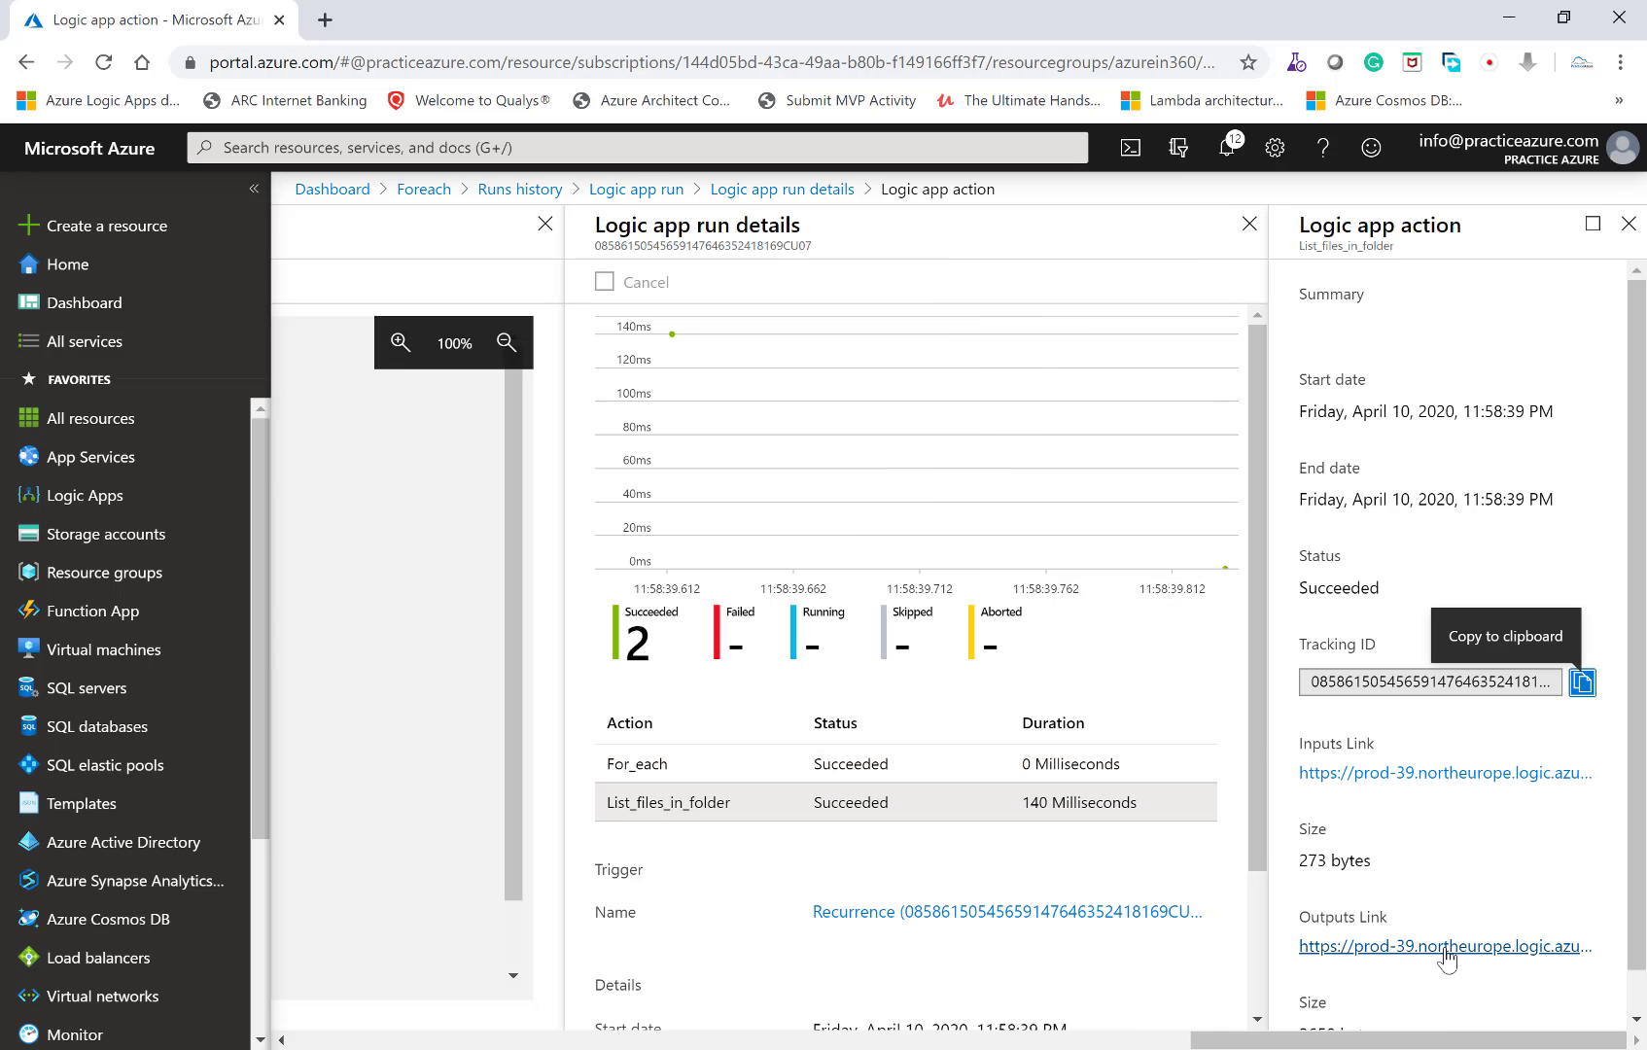
pyautogui.click(1447, 946)
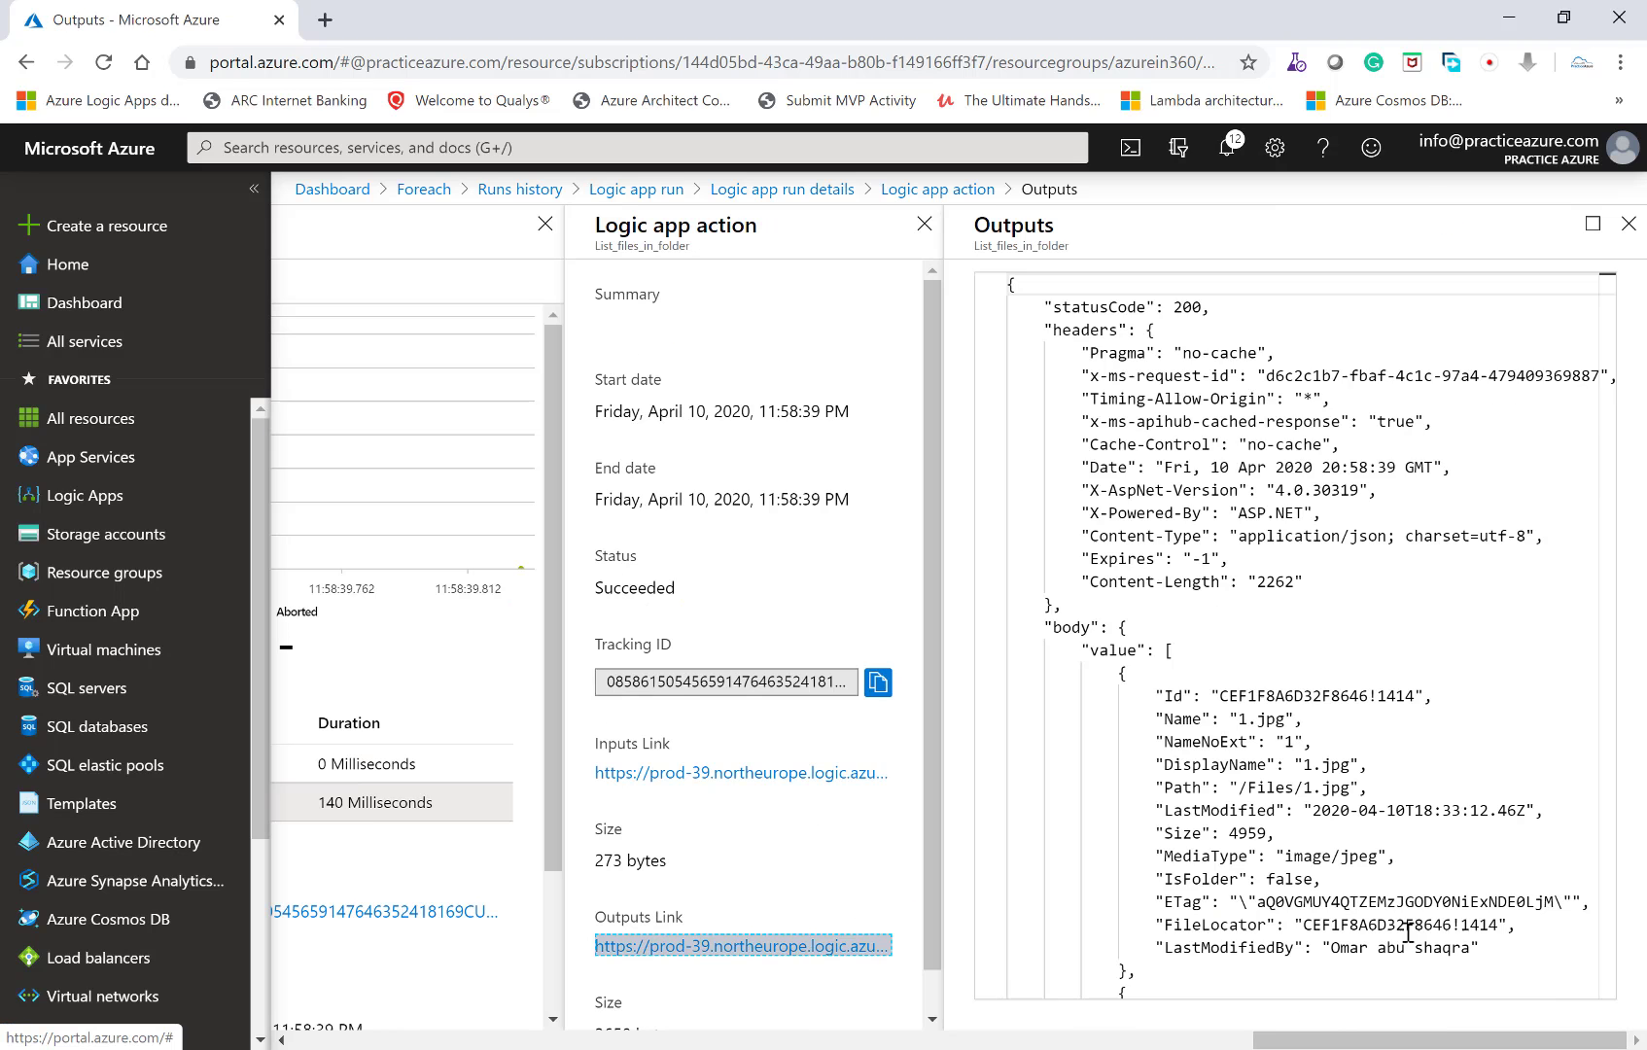
# Copy the MediaType value of the ProductDescription.docx entry from the List_files_in_folder outputs.
pyautogui.scroll(-3, 1379, 561)
pyautogui.scroll(-10, 1379, 561)
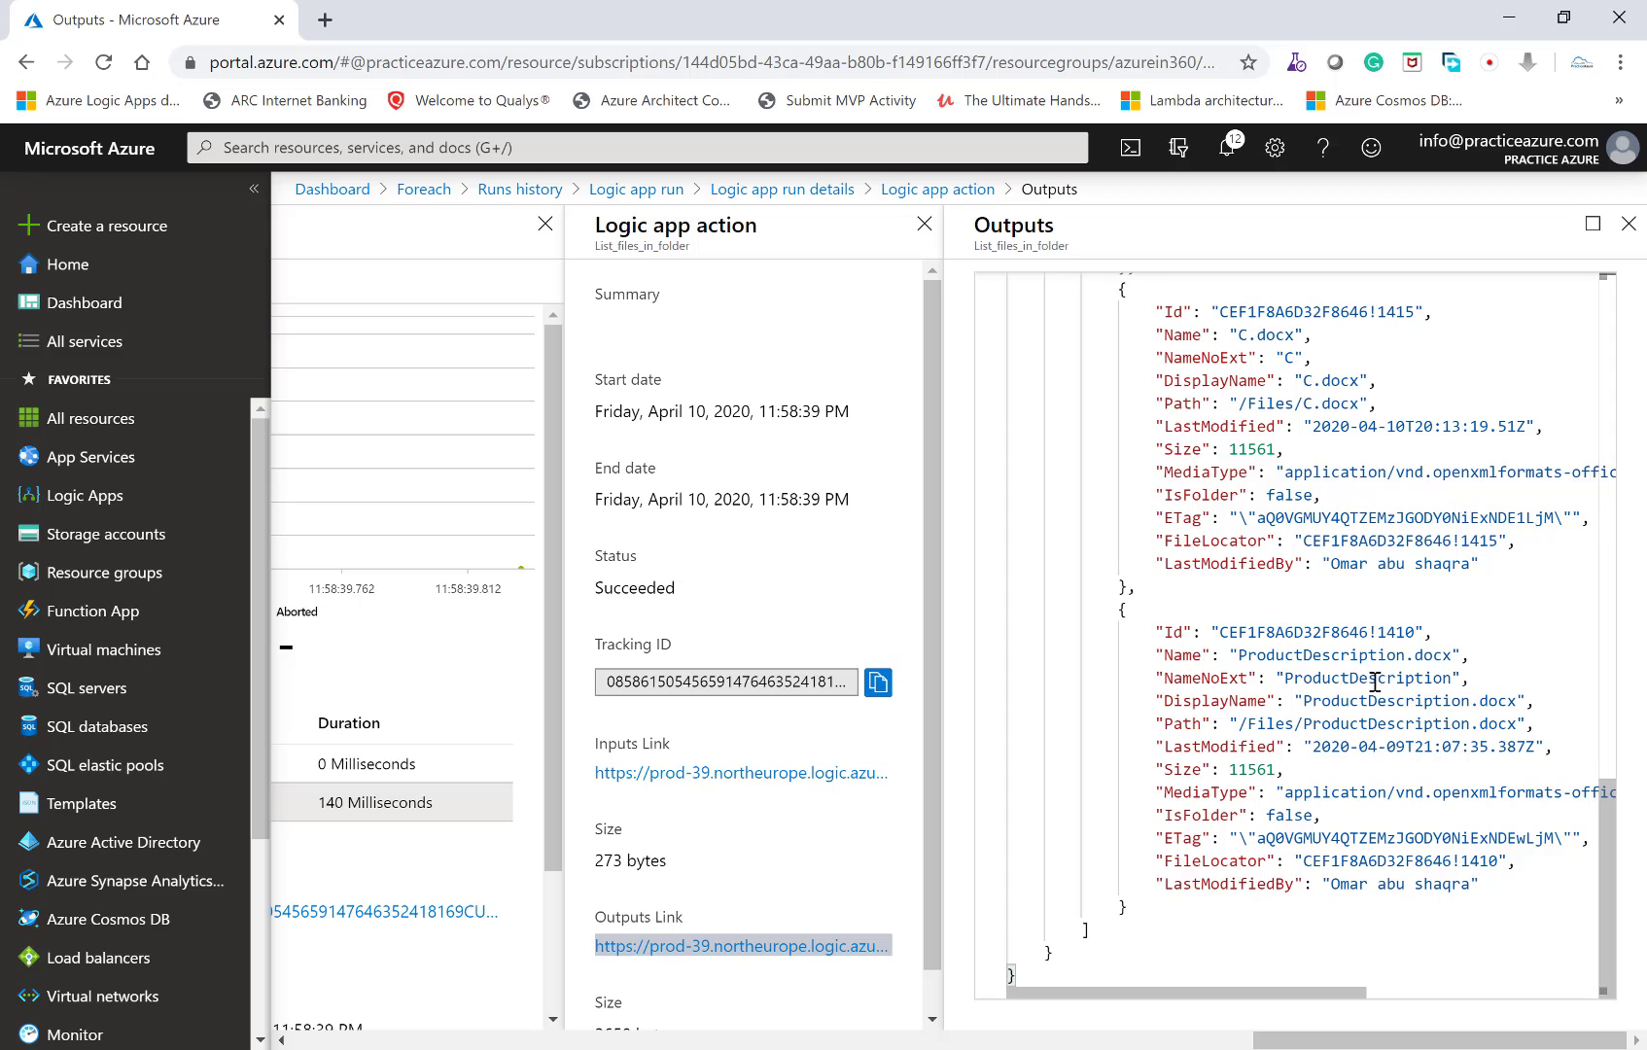
pyautogui.moveTo(1238, 655); pyautogui.dragTo(1461, 649)
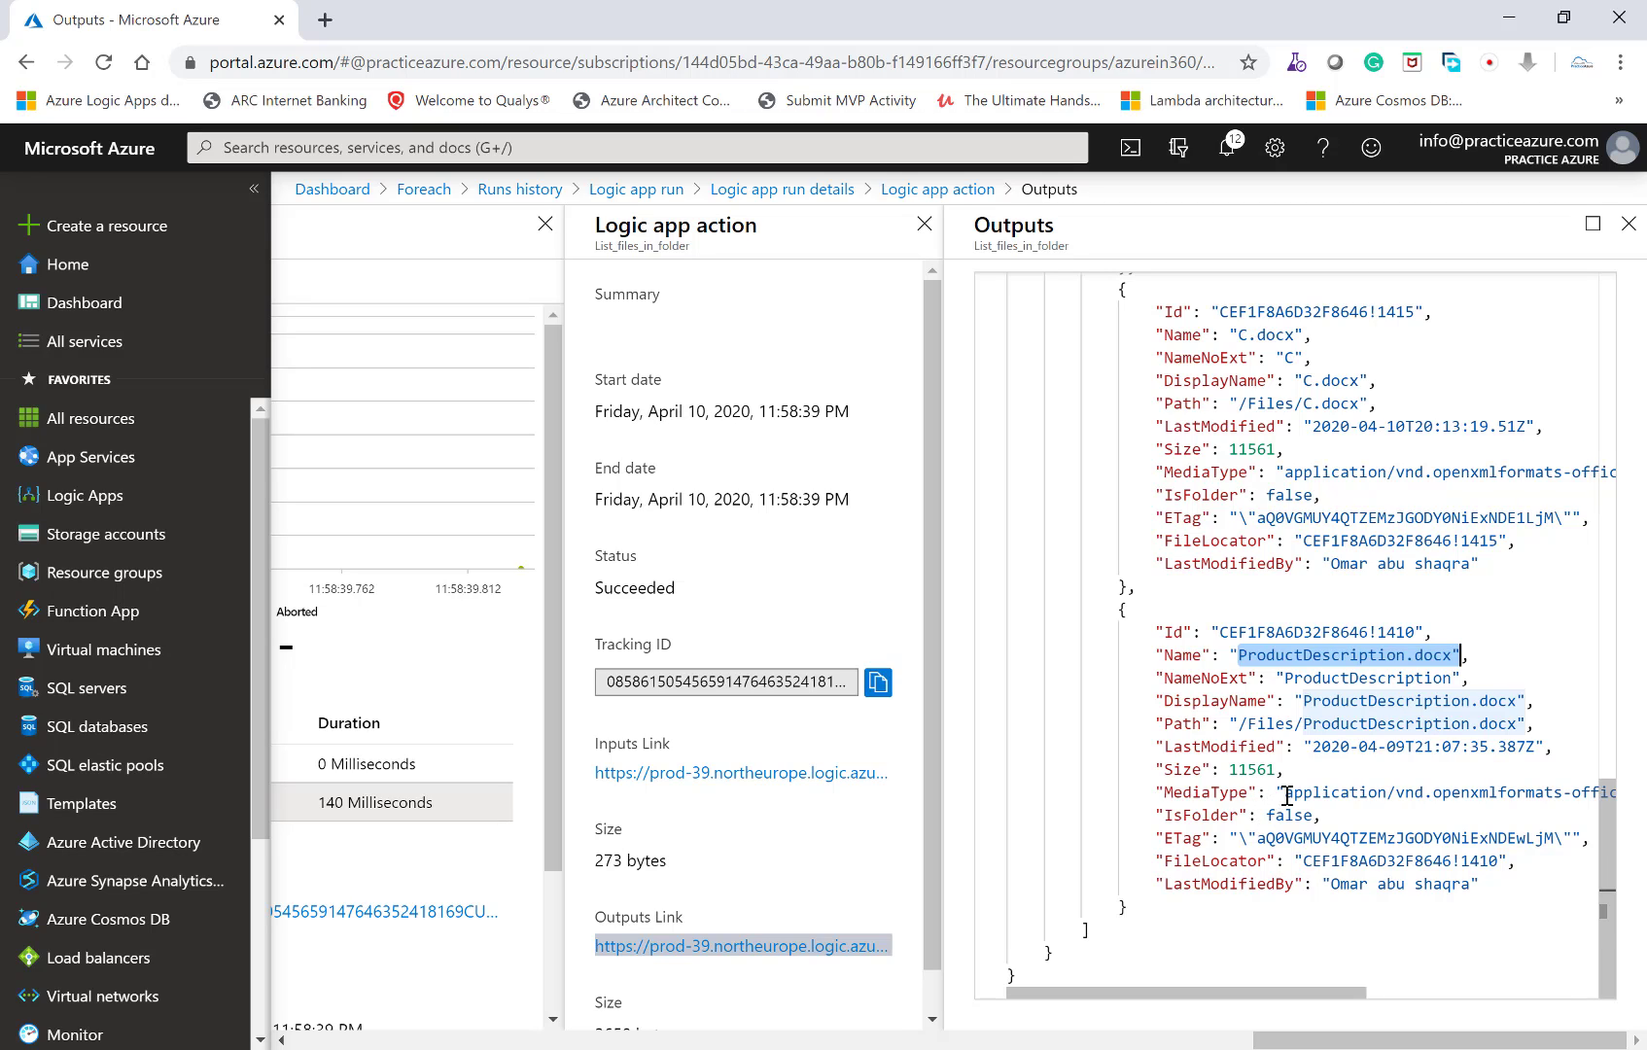
pyautogui.moveTo(1284, 792); pyautogui.dragTo(1301, 792)
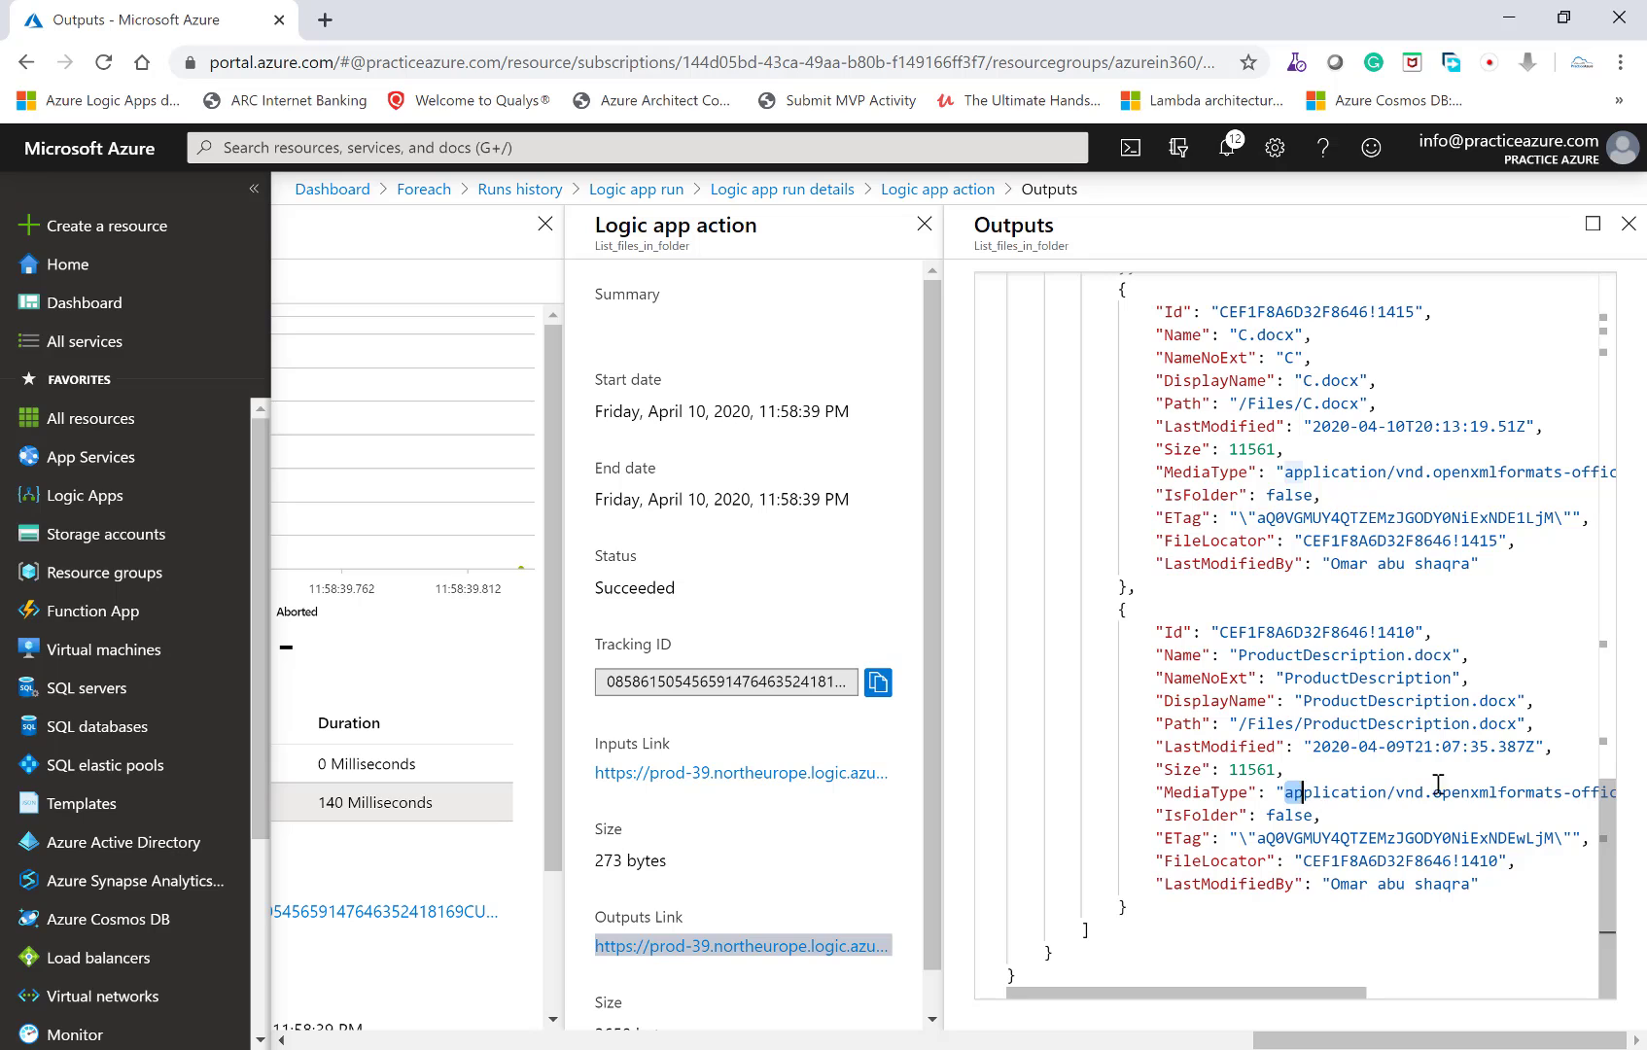
pyautogui.moveTo(1438, 784); pyautogui.dragTo(1562, 793)
pyautogui.hotkey('ctrl', 'c')
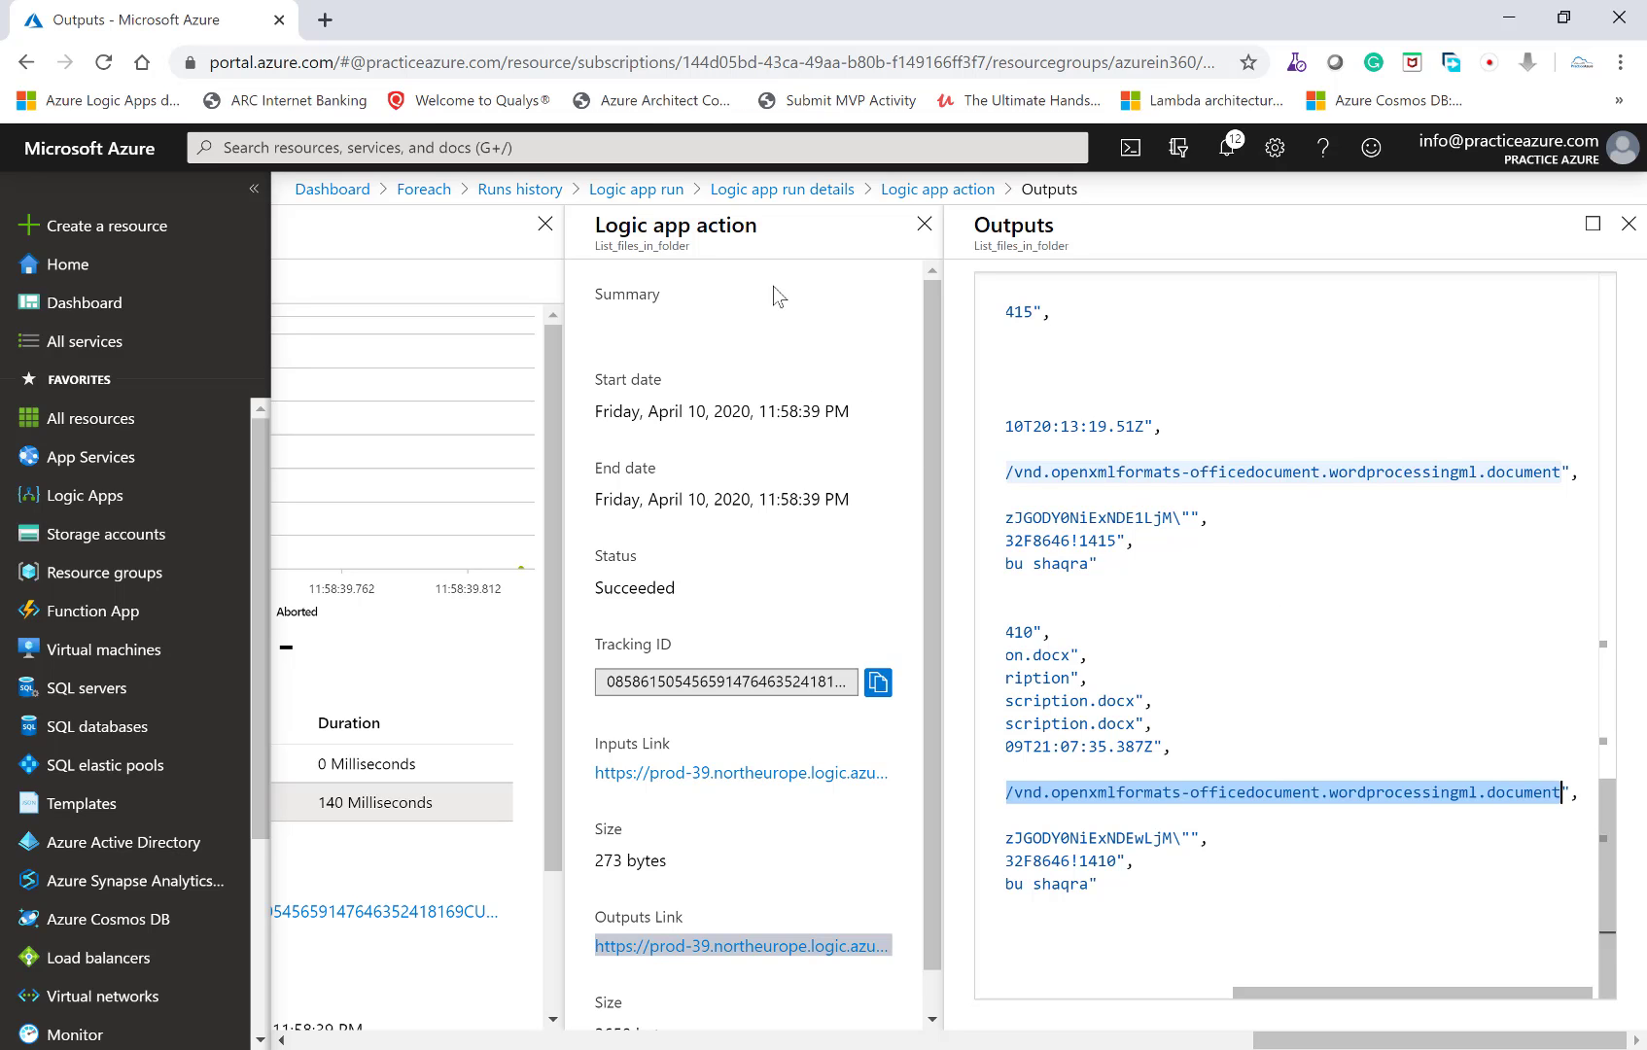
# Open the Foreach logic app in the designer and add a Control Condition action inside the For each loop.
pyautogui.click(435, 194)
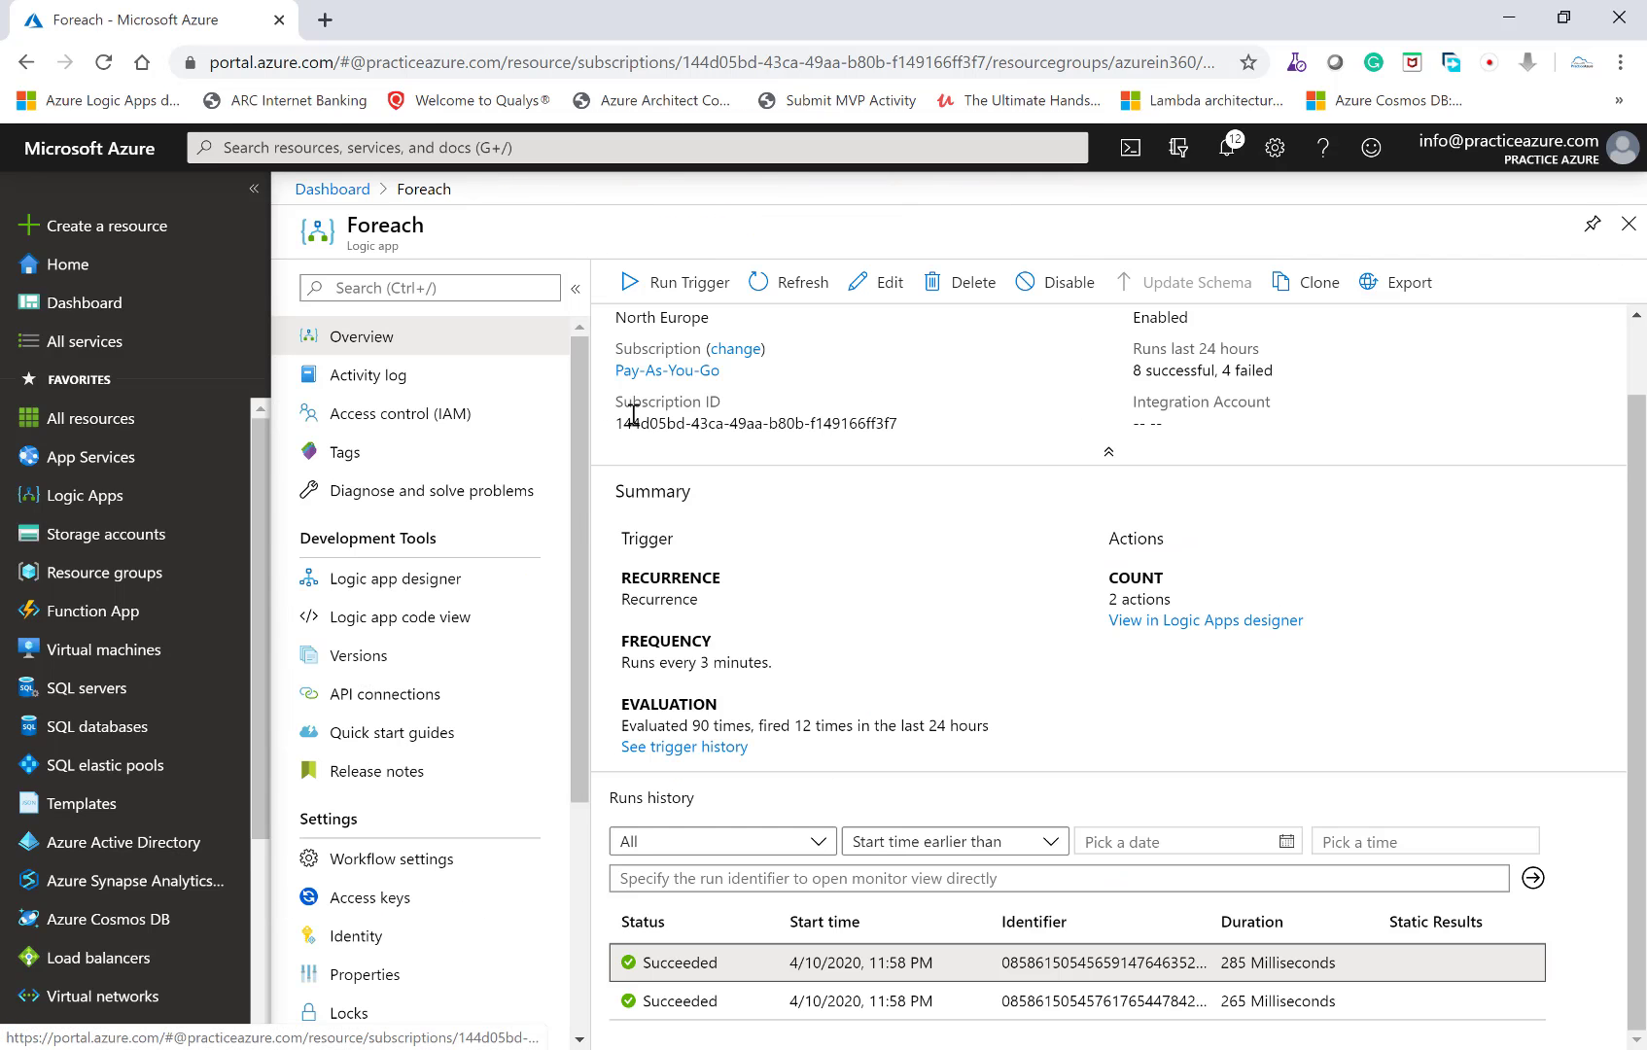
pyautogui.click(534, 601)
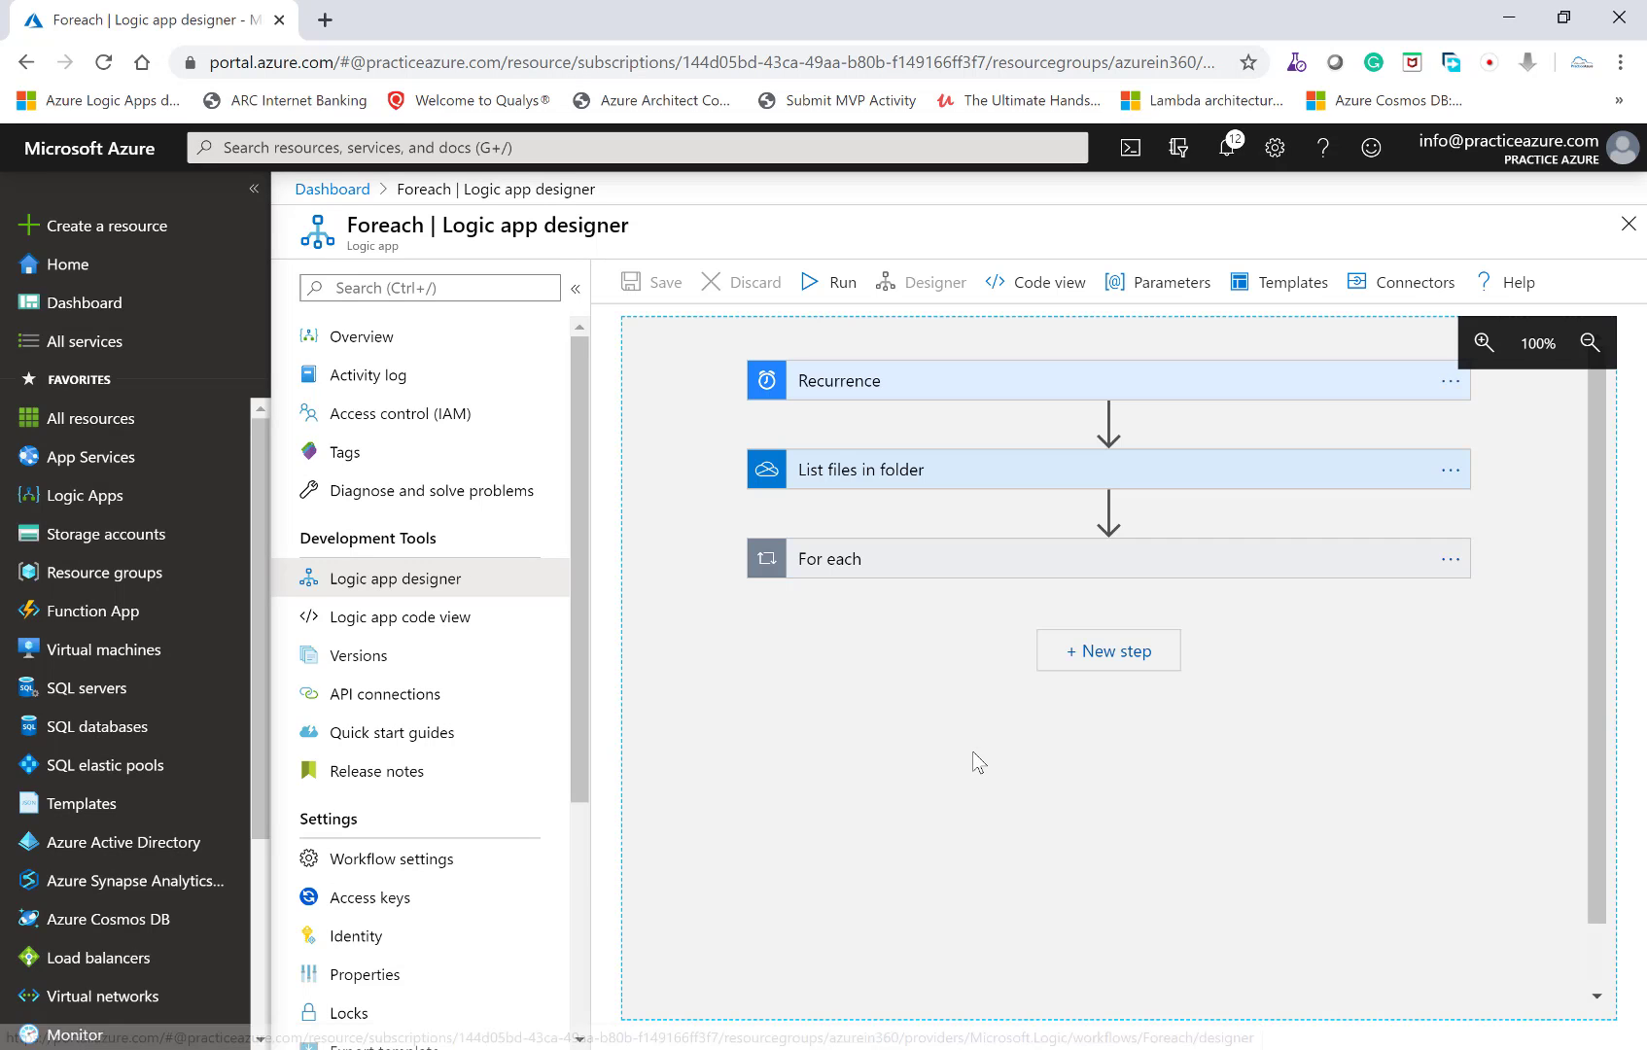
pyautogui.click(992, 559)
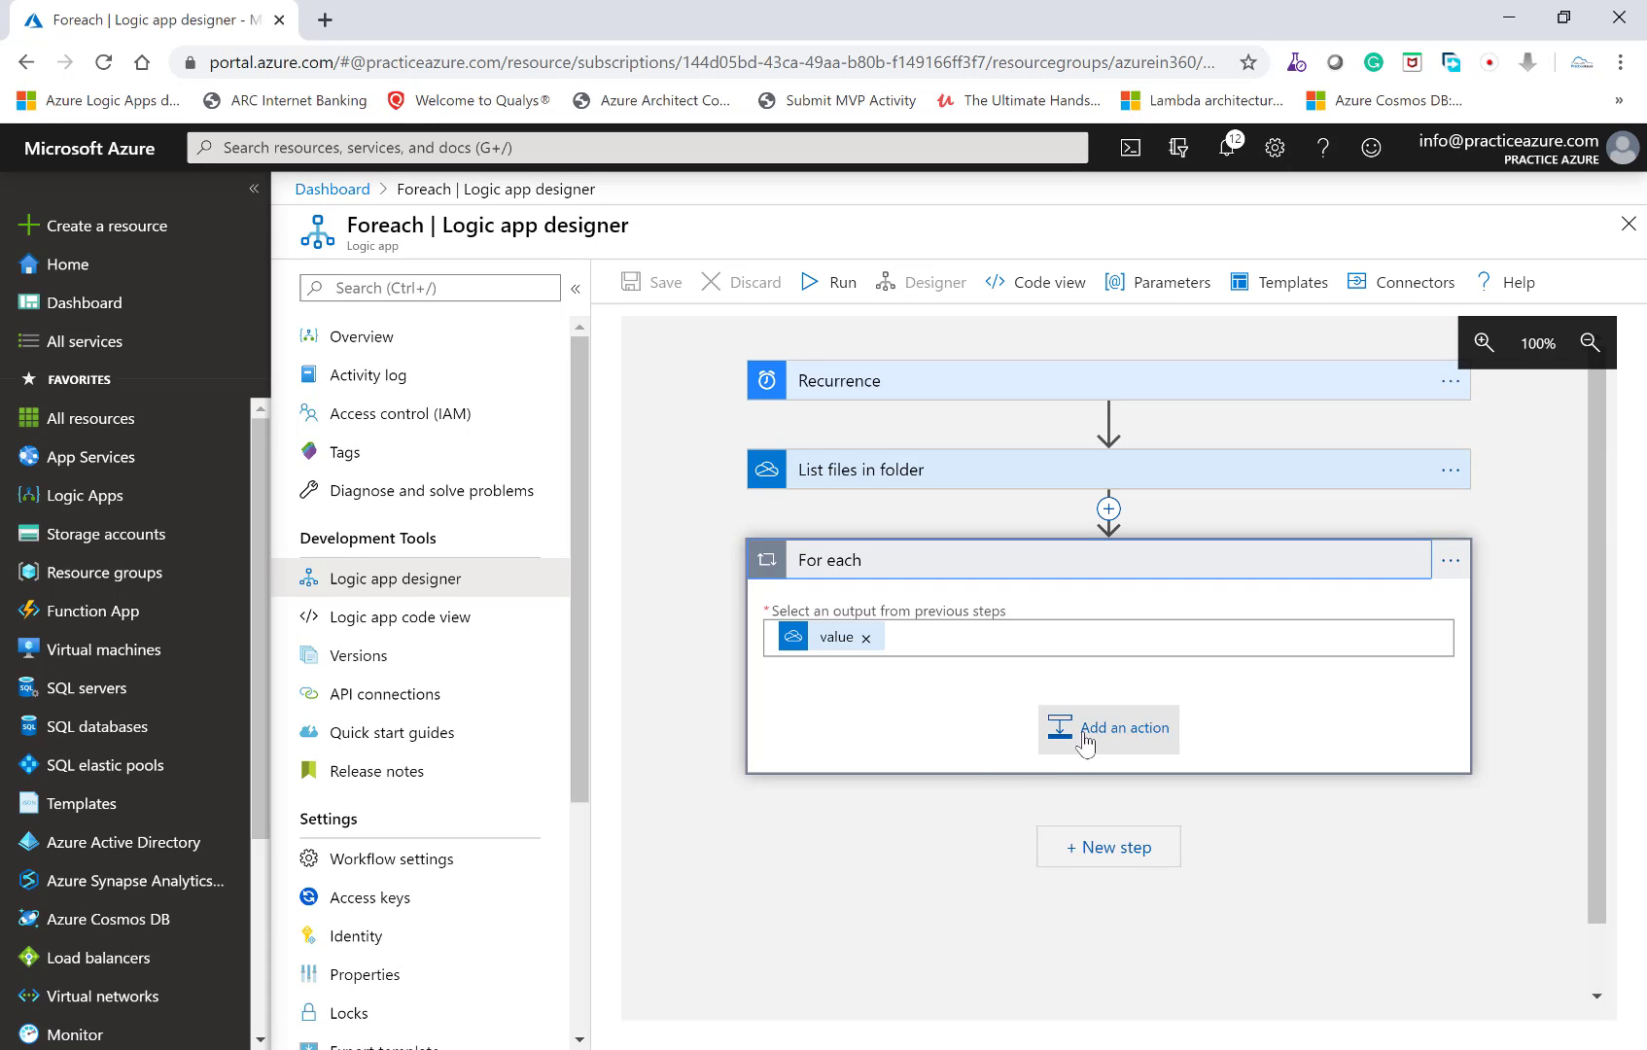
pyautogui.click(1048, 727)
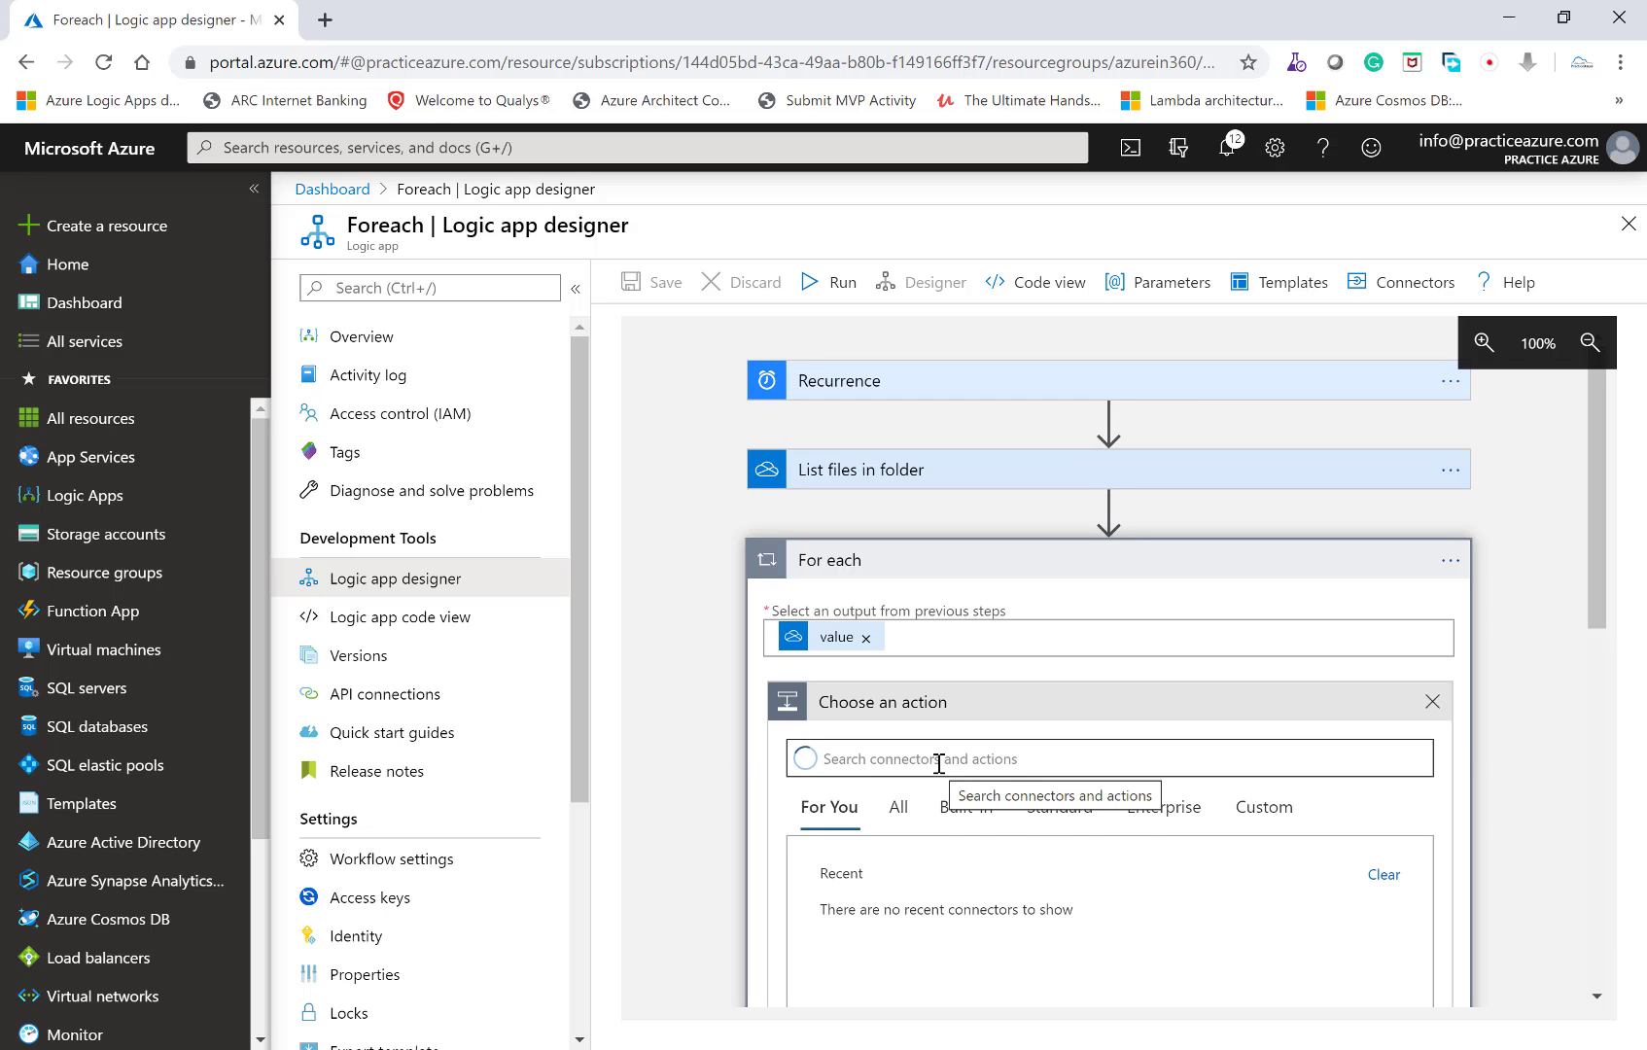
pyautogui.write('n')
pyautogui.press('BackSpace')
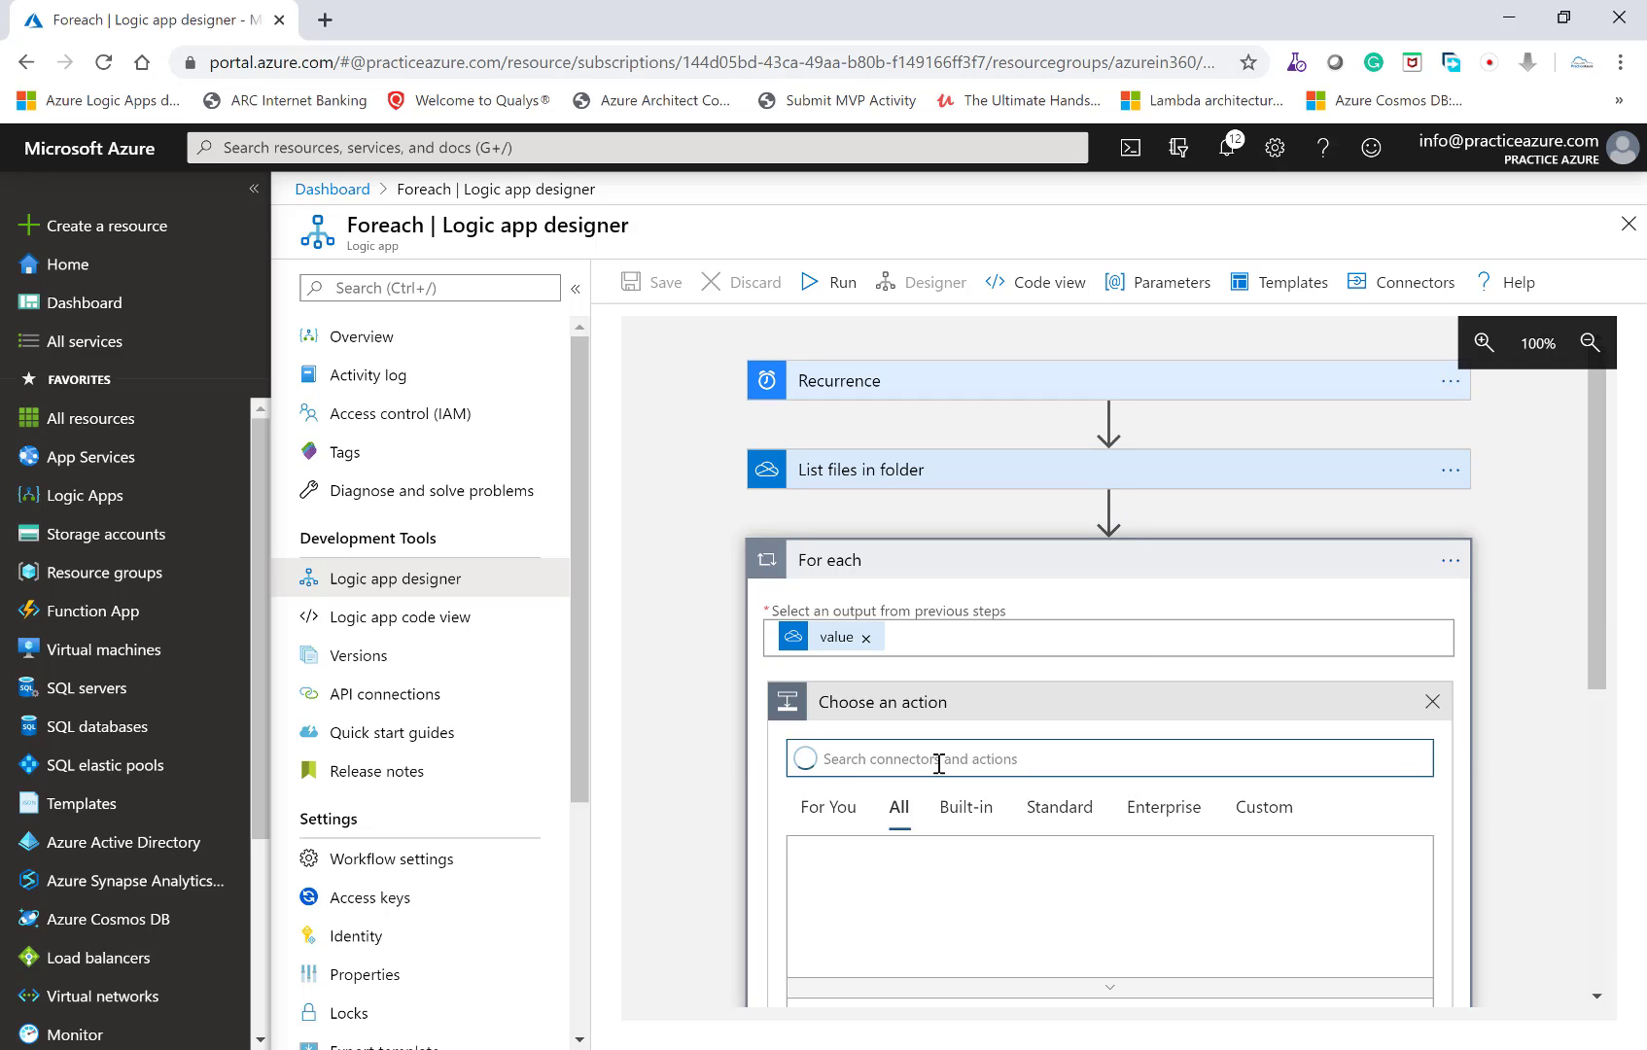
pyautogui.write('control')
pyautogui.click(831, 890)
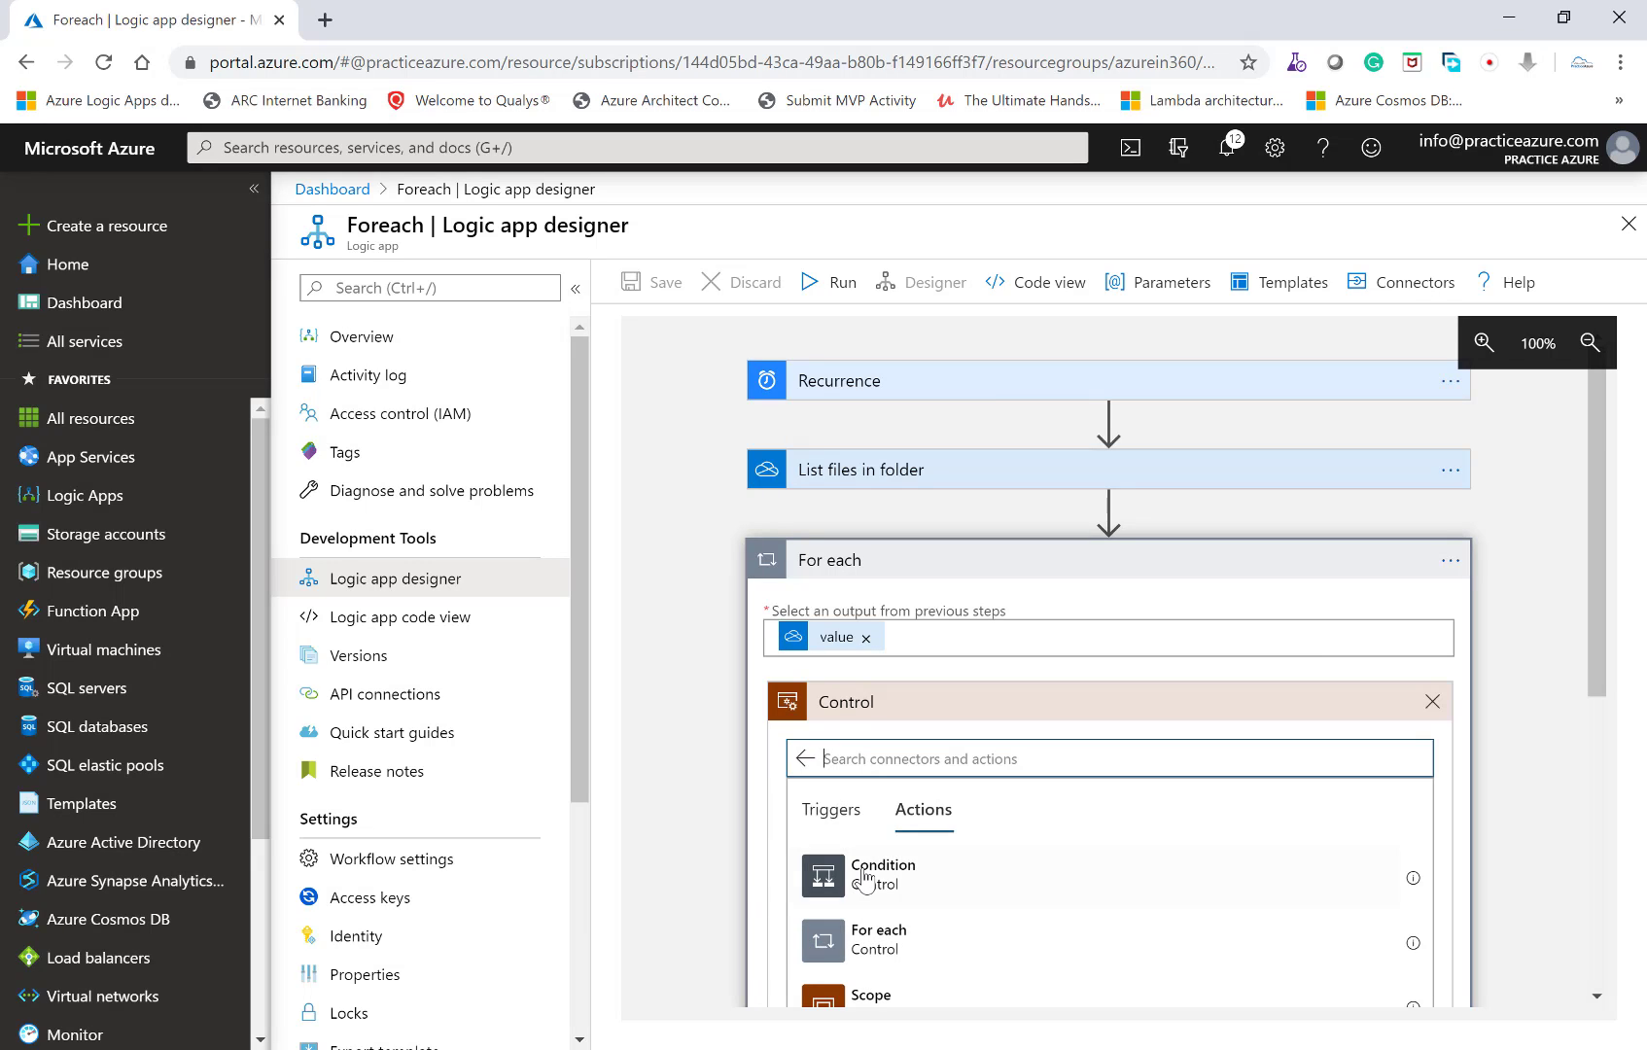
pyautogui.click(863, 878)
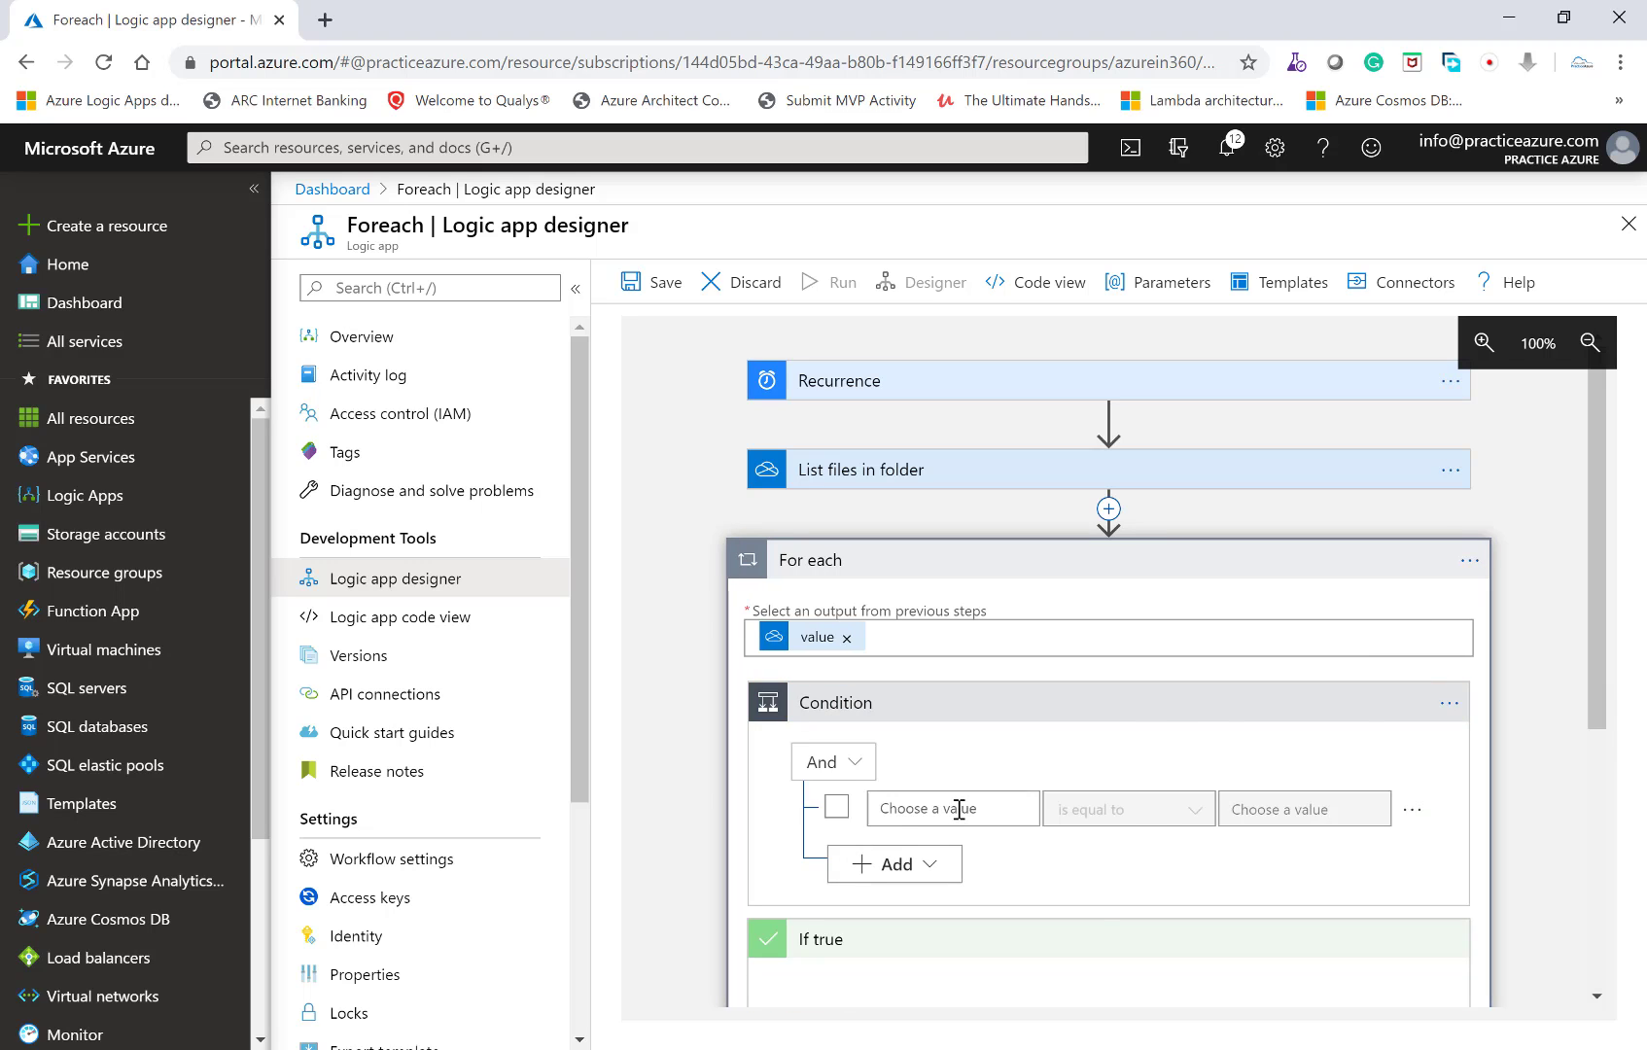
# Set the condition to Media type is equal to application/vnd.openxmlformats-officedocument.wordprocessingml.document.
pyautogui.click(958, 809)
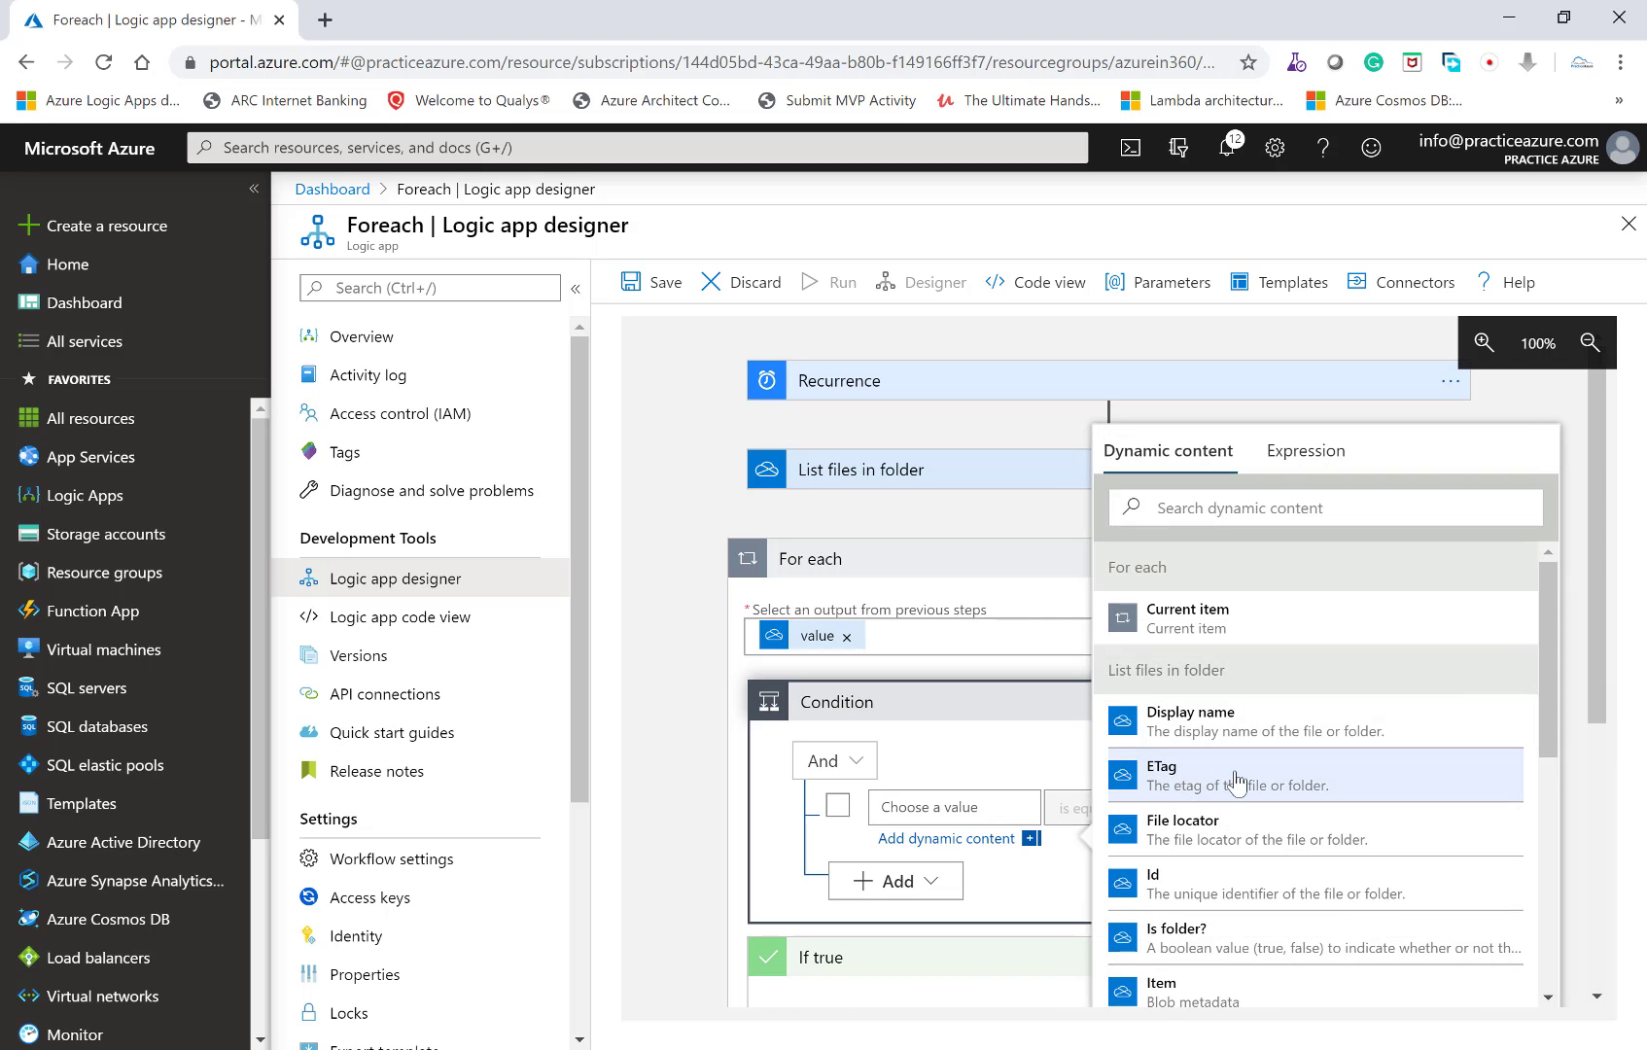
pyautogui.scroll(-4, 1237, 785)
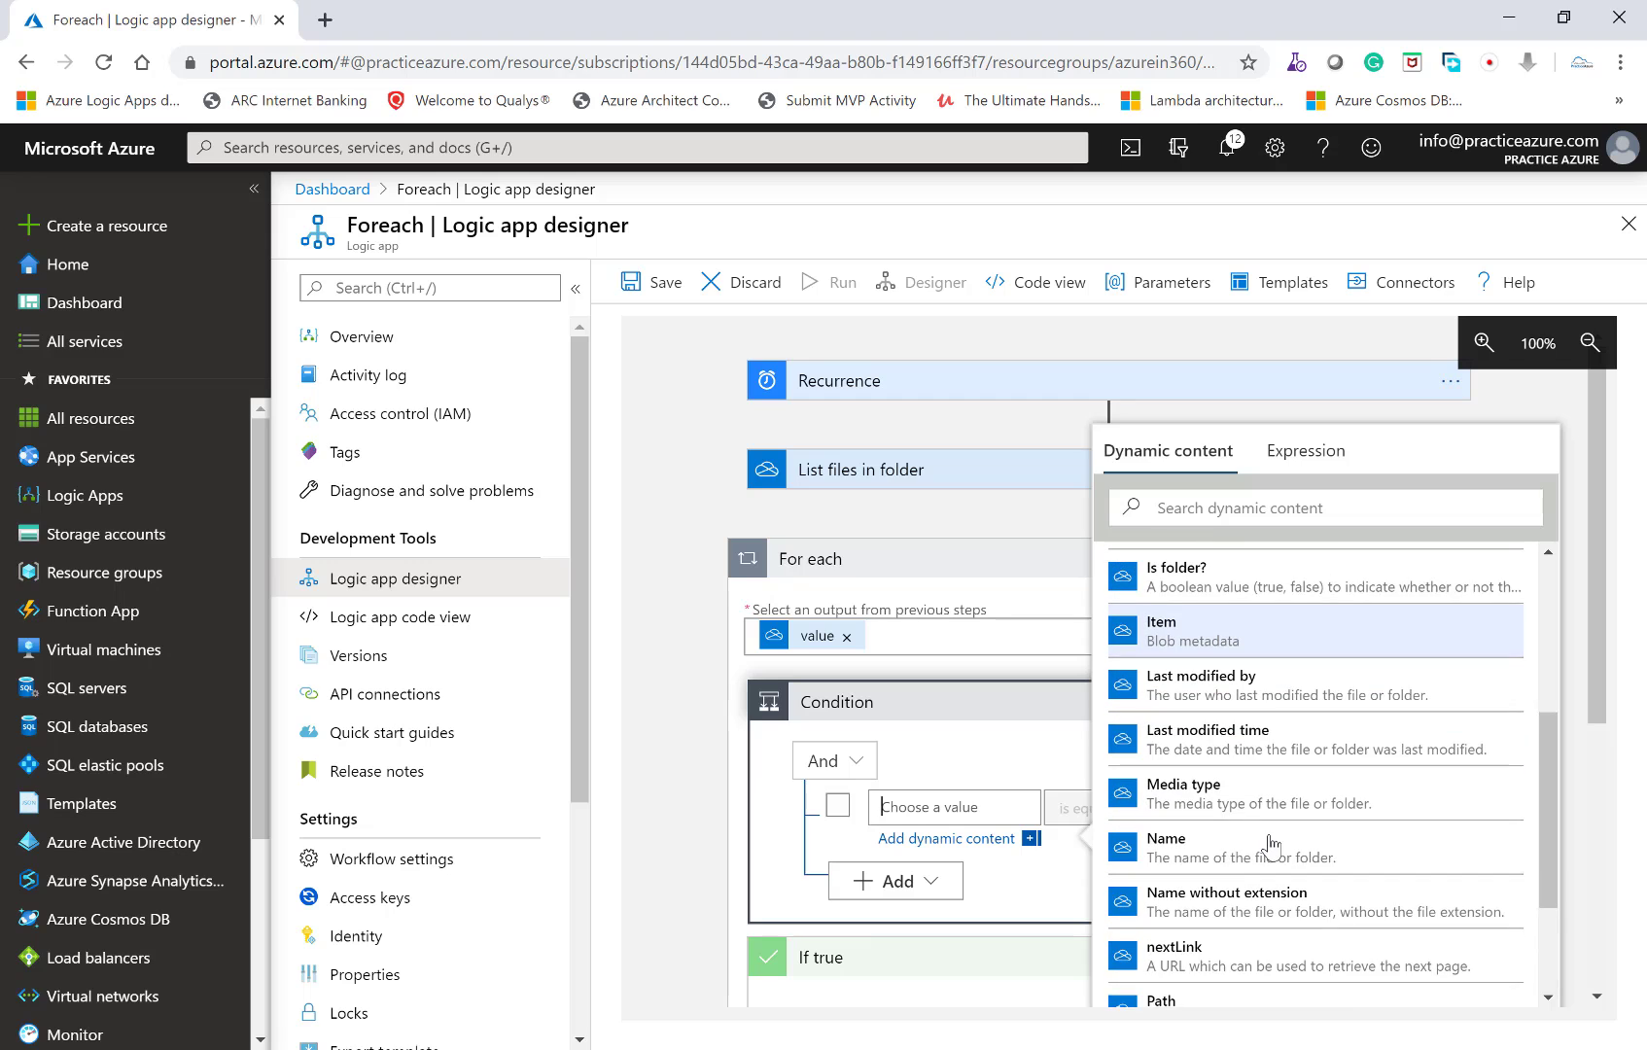
pyautogui.click(1237, 807)
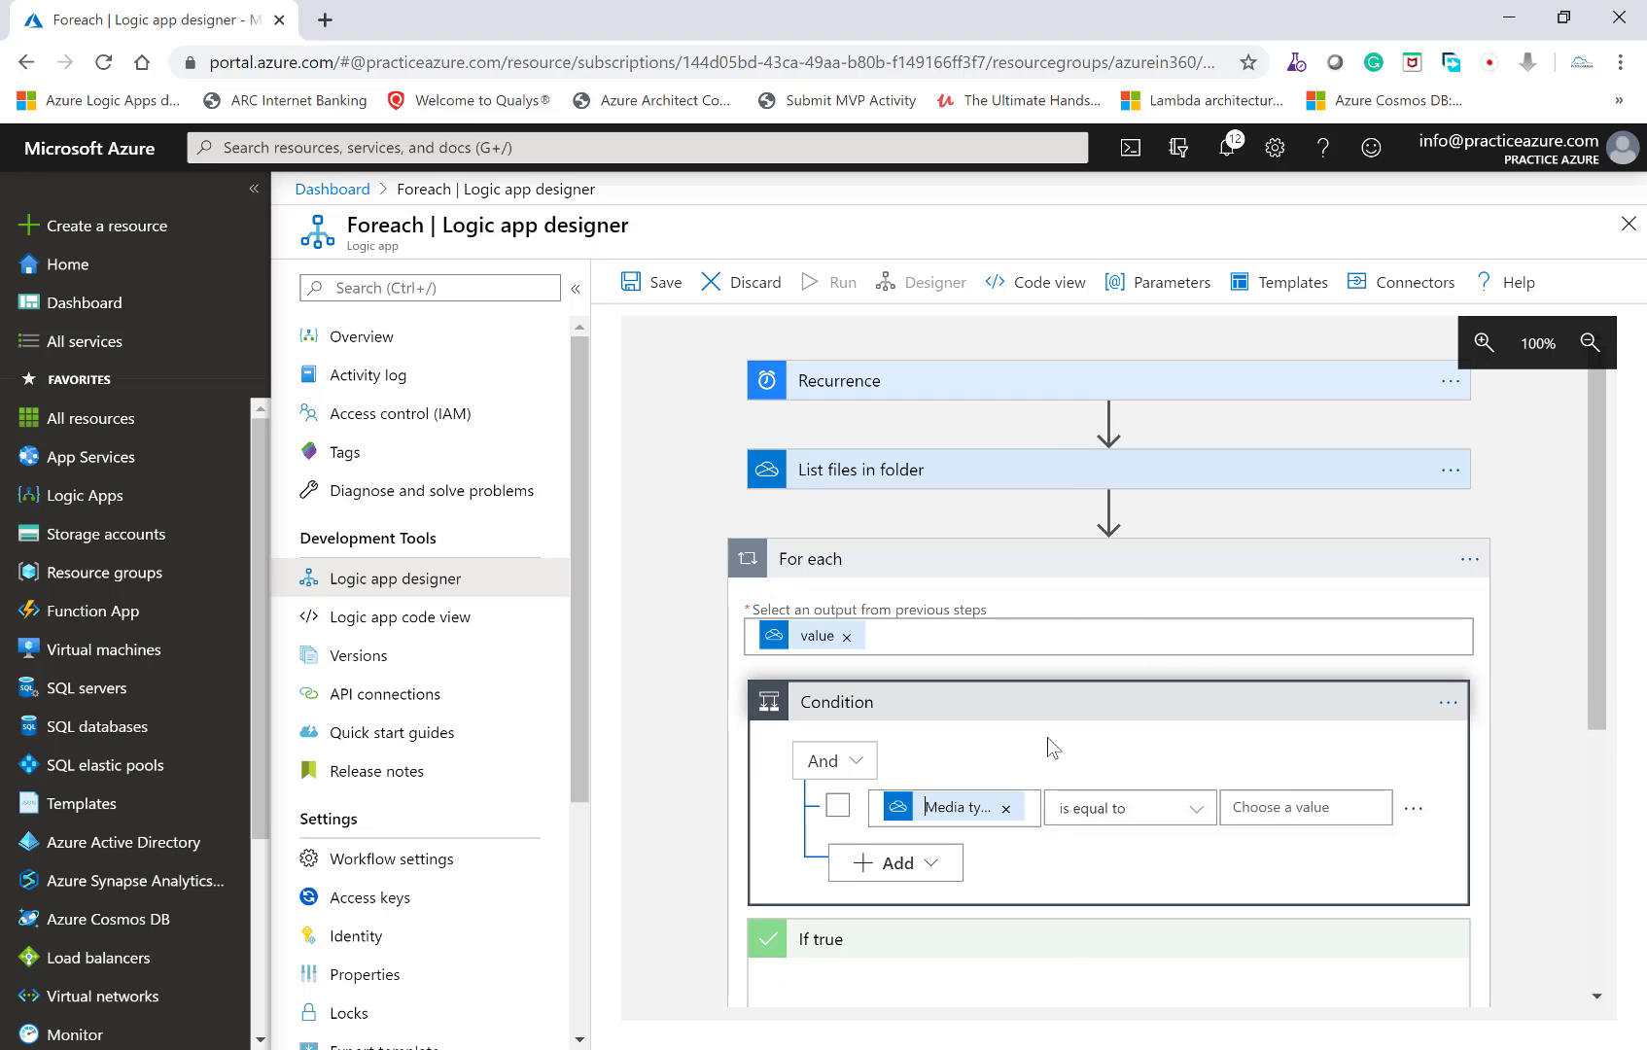
pyautogui.click(1283, 817)
pyautogui.hotkey('ctrl', 'v')
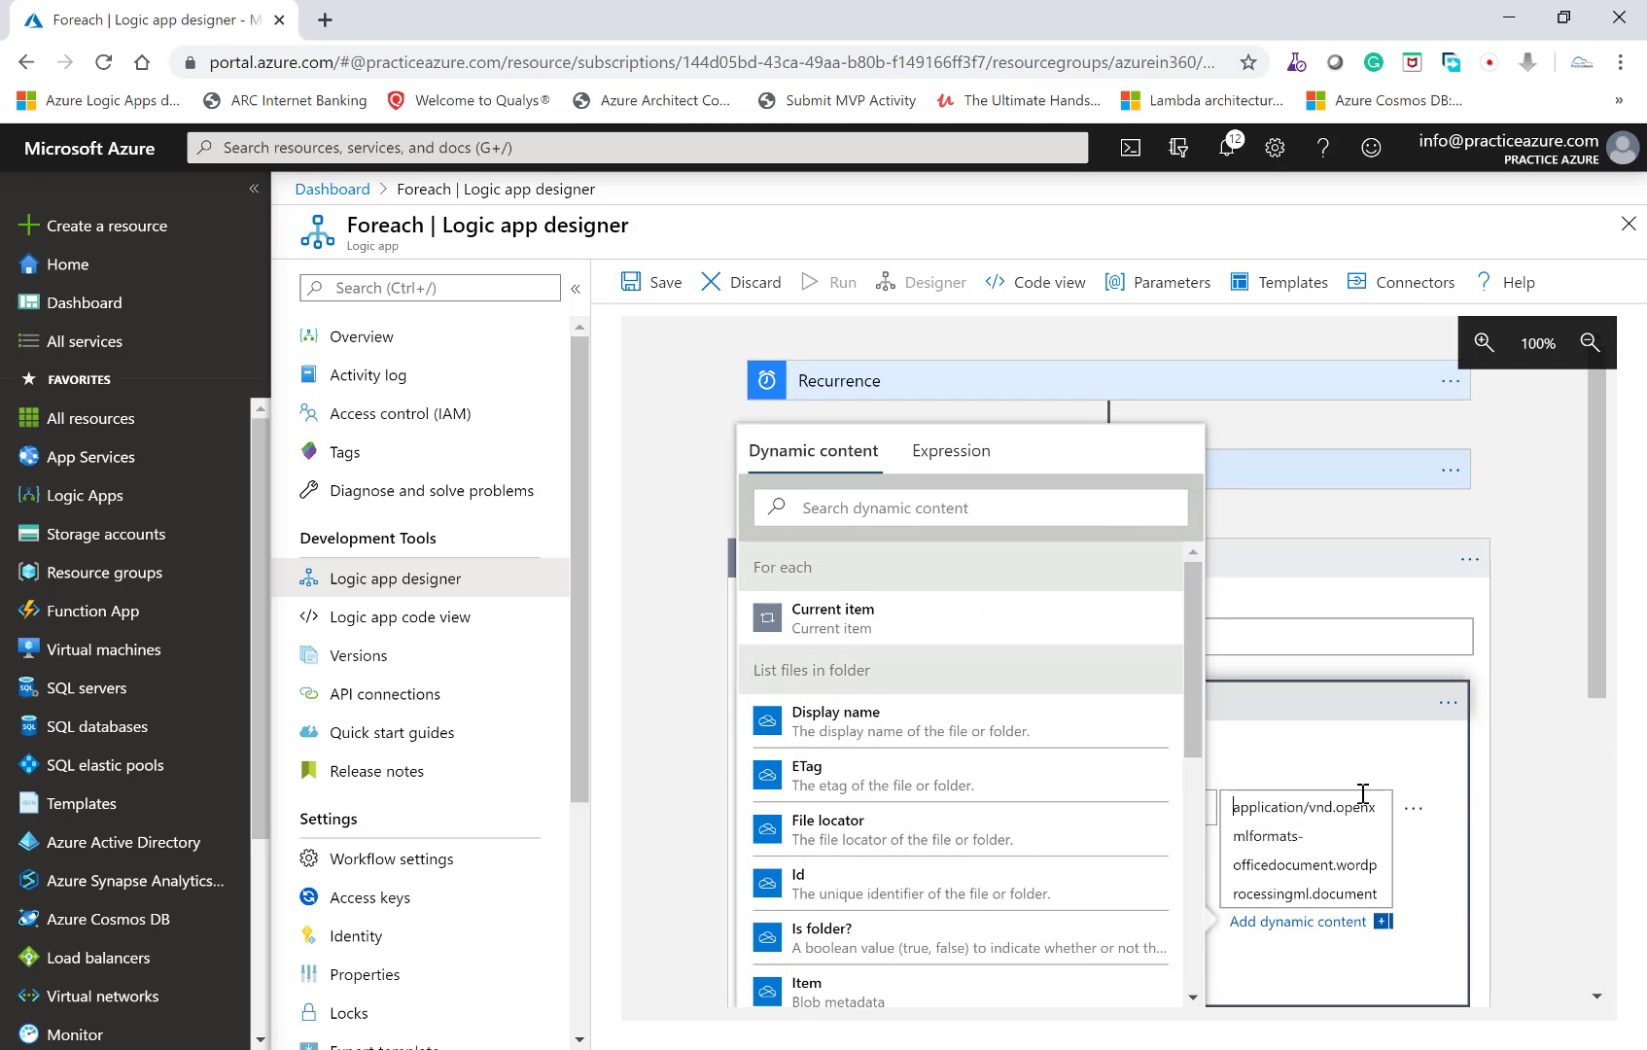
pyautogui.click(1512, 777)
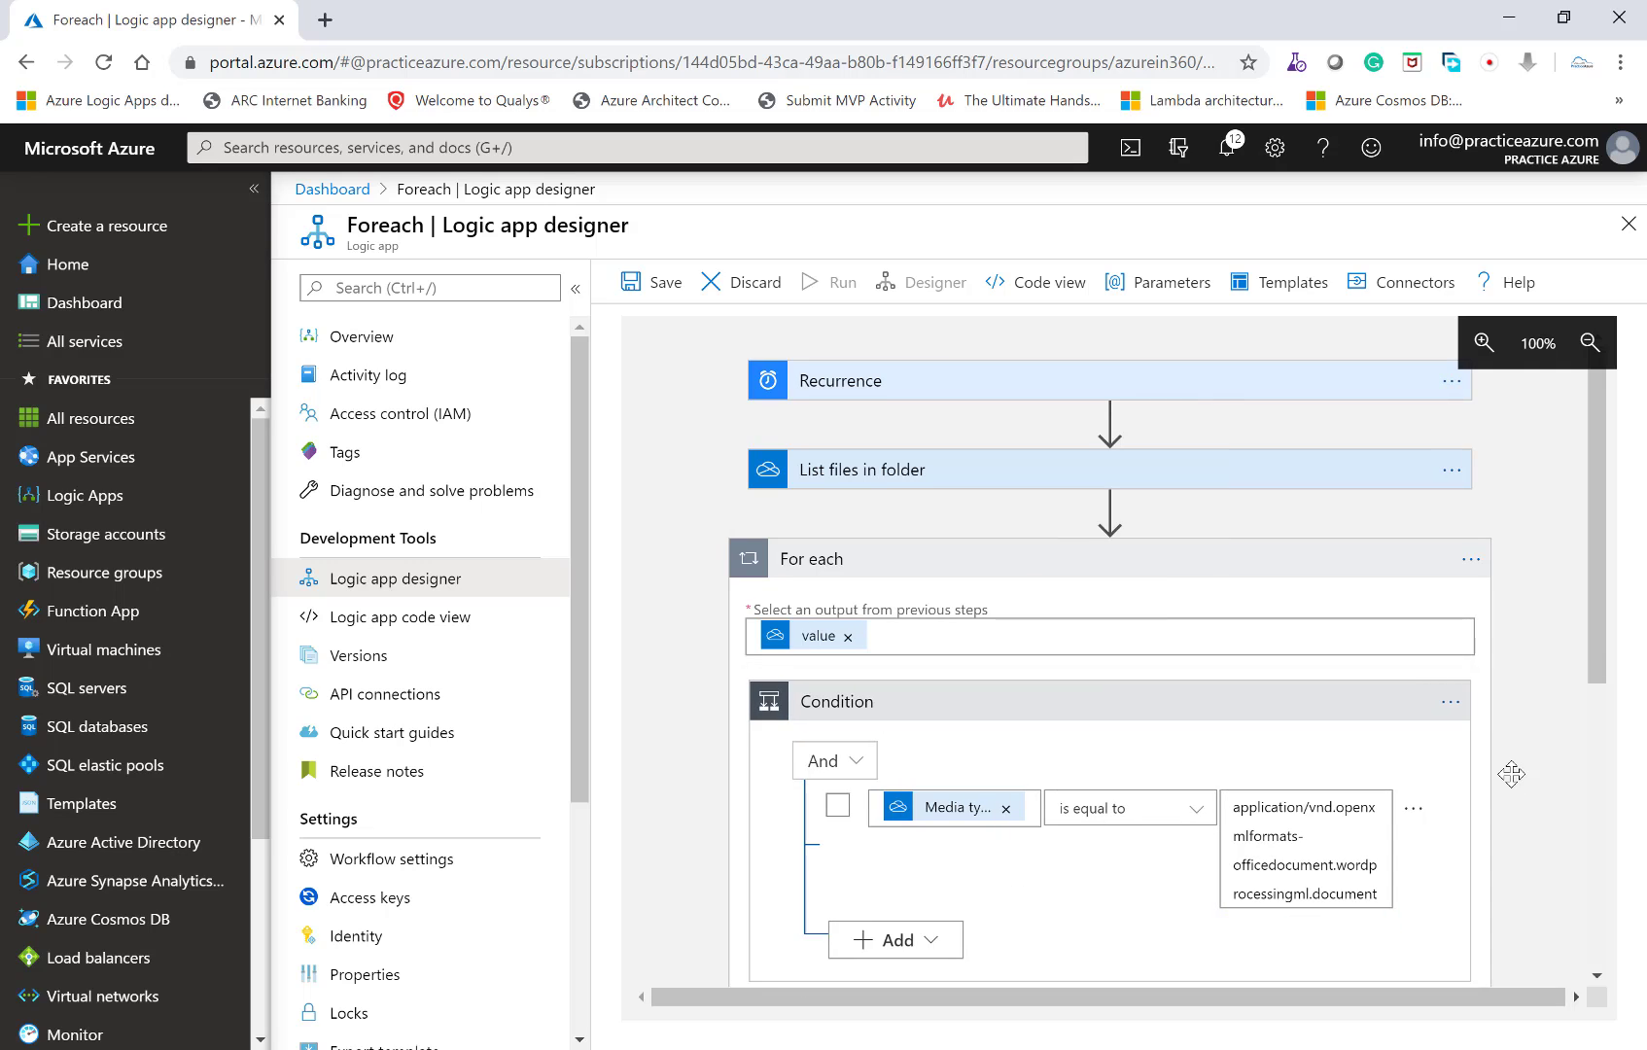
# Add the OneDrive Convert file (preview) action to the condition's If true branch.
pyautogui.scroll(-1, 1511, 773)
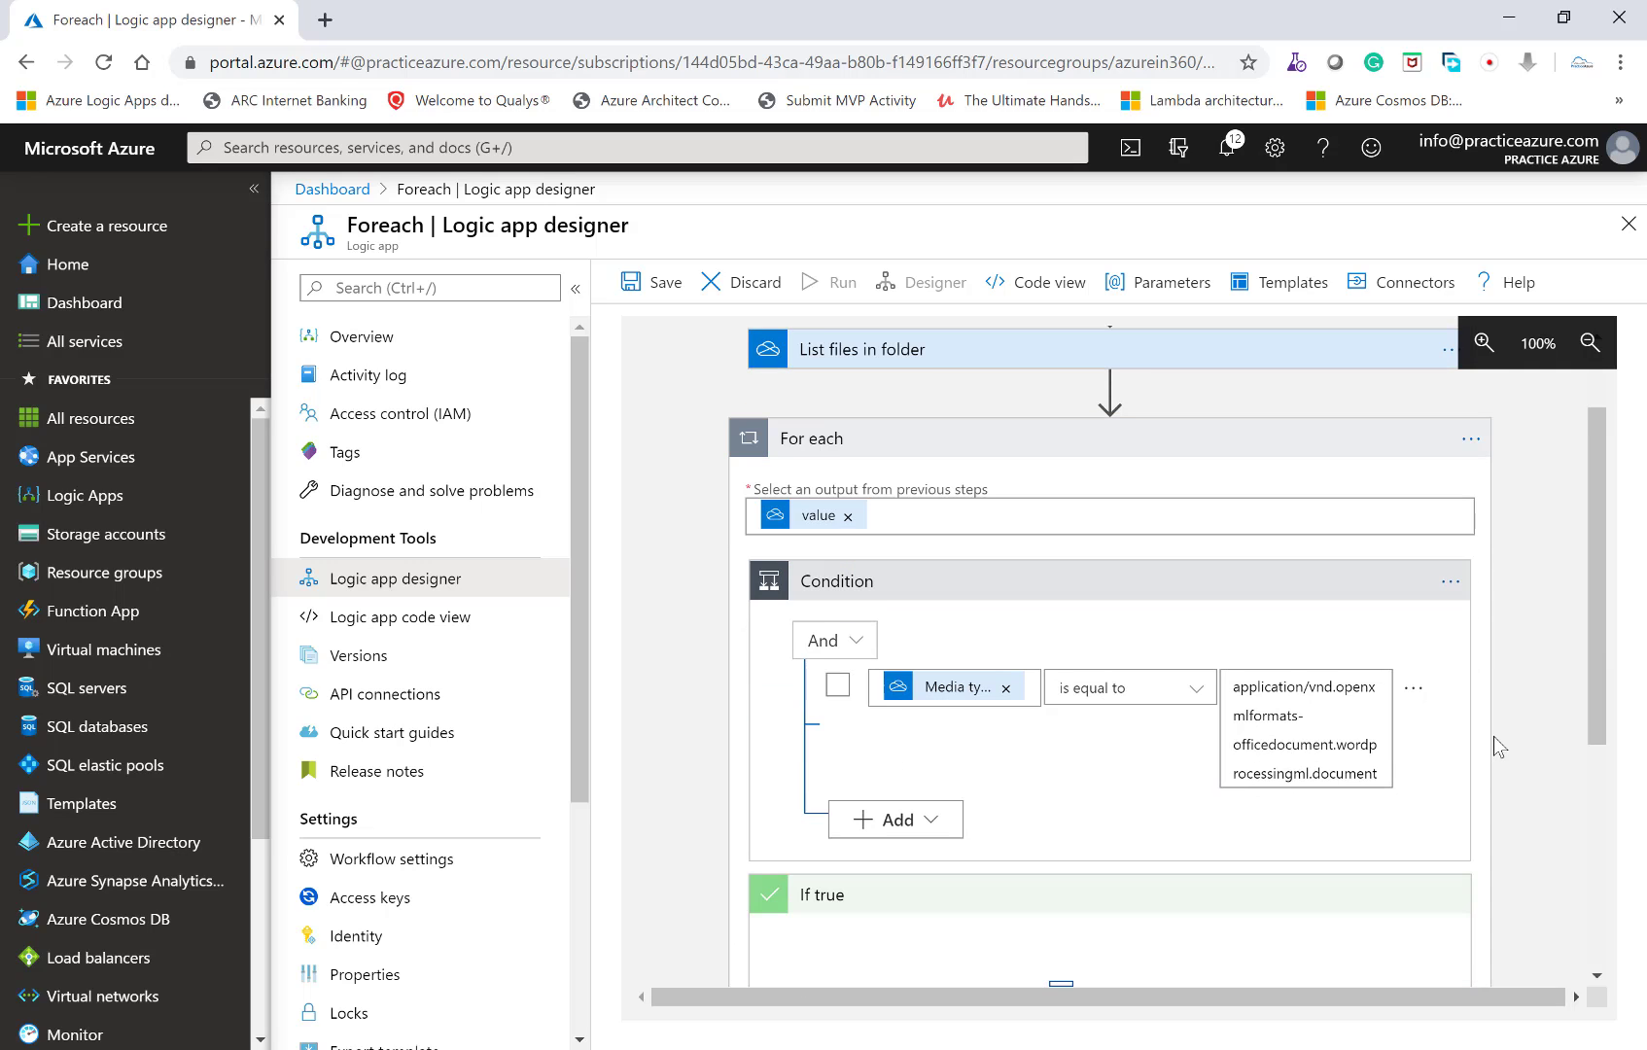
pyautogui.scroll(-1, 1494, 735)
pyautogui.scroll(-2, 1512, 754)
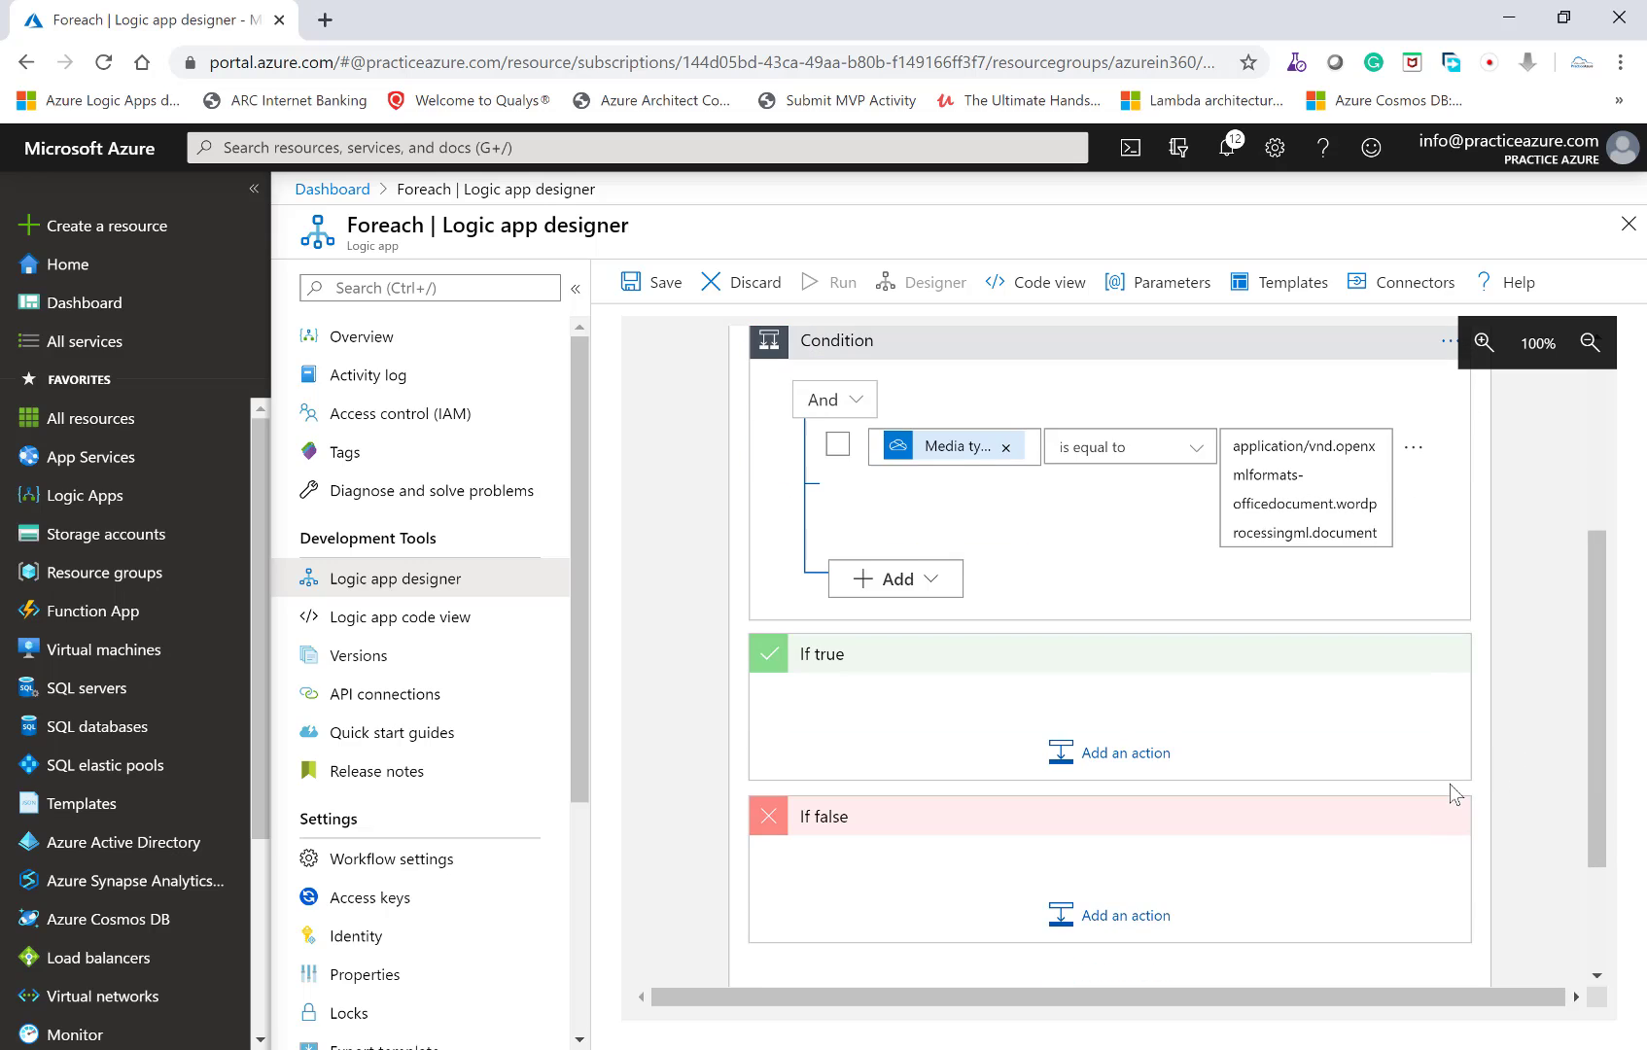
pyautogui.click(1154, 757)
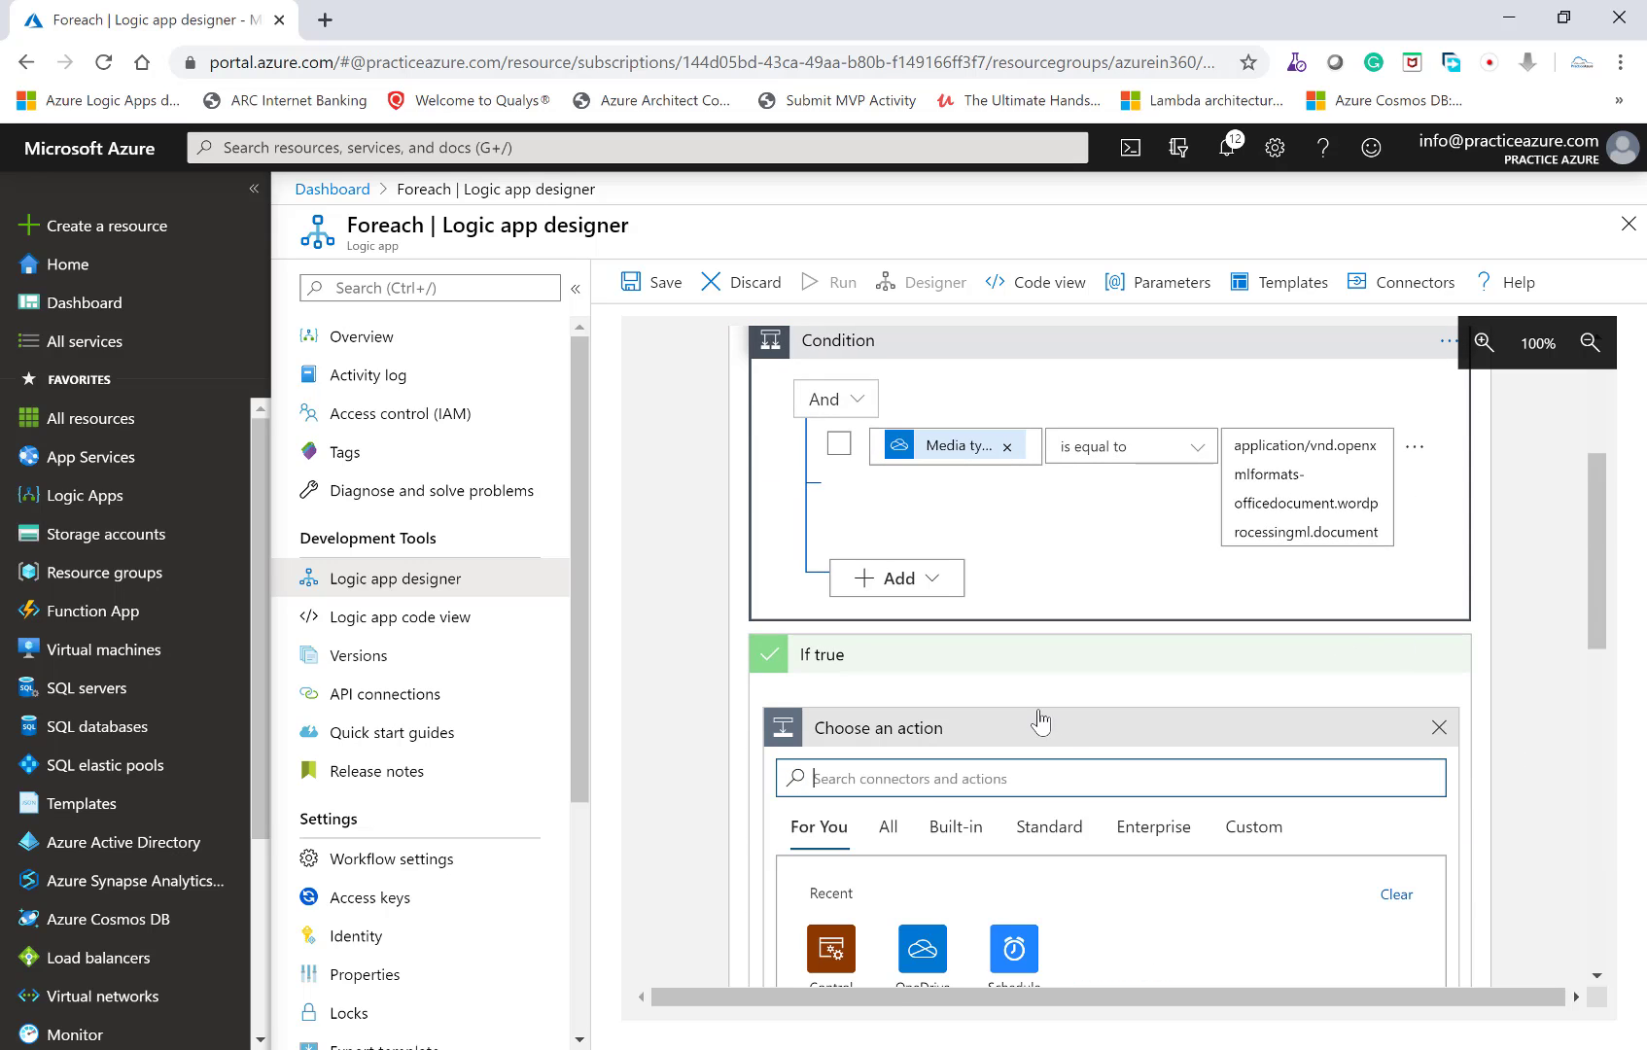
pyautogui.scroll(-2, 929, 831)
pyautogui.click(928, 830)
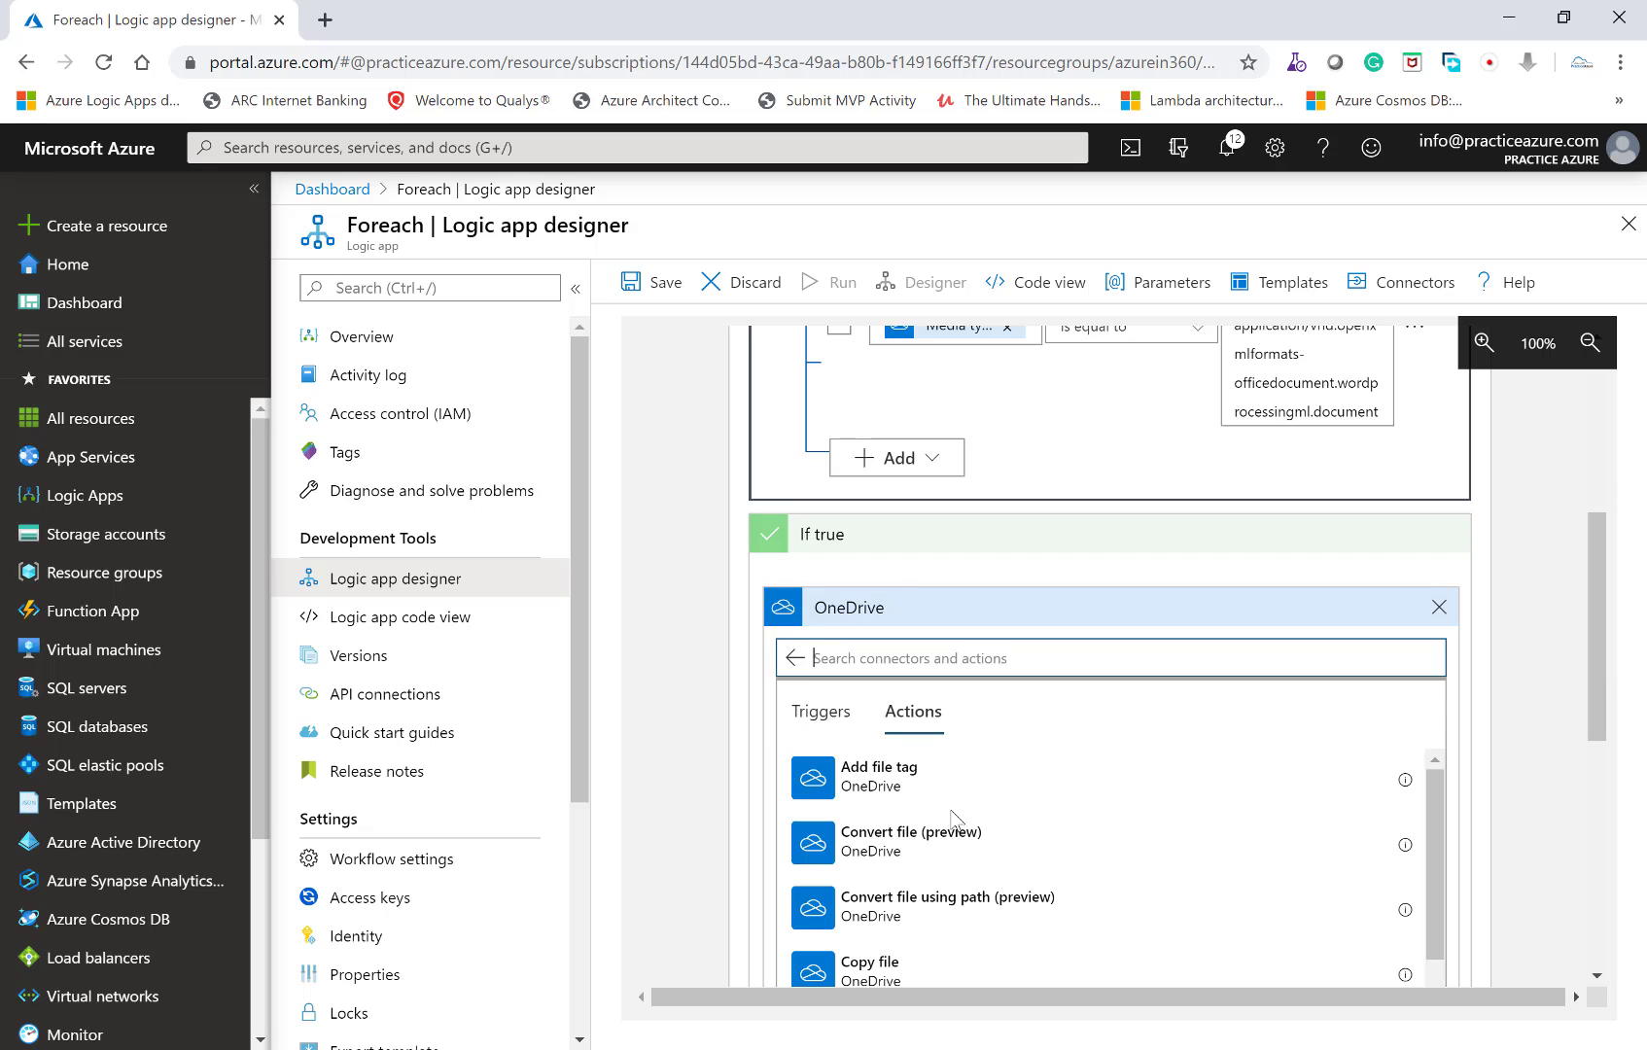
pyautogui.click(927, 853)
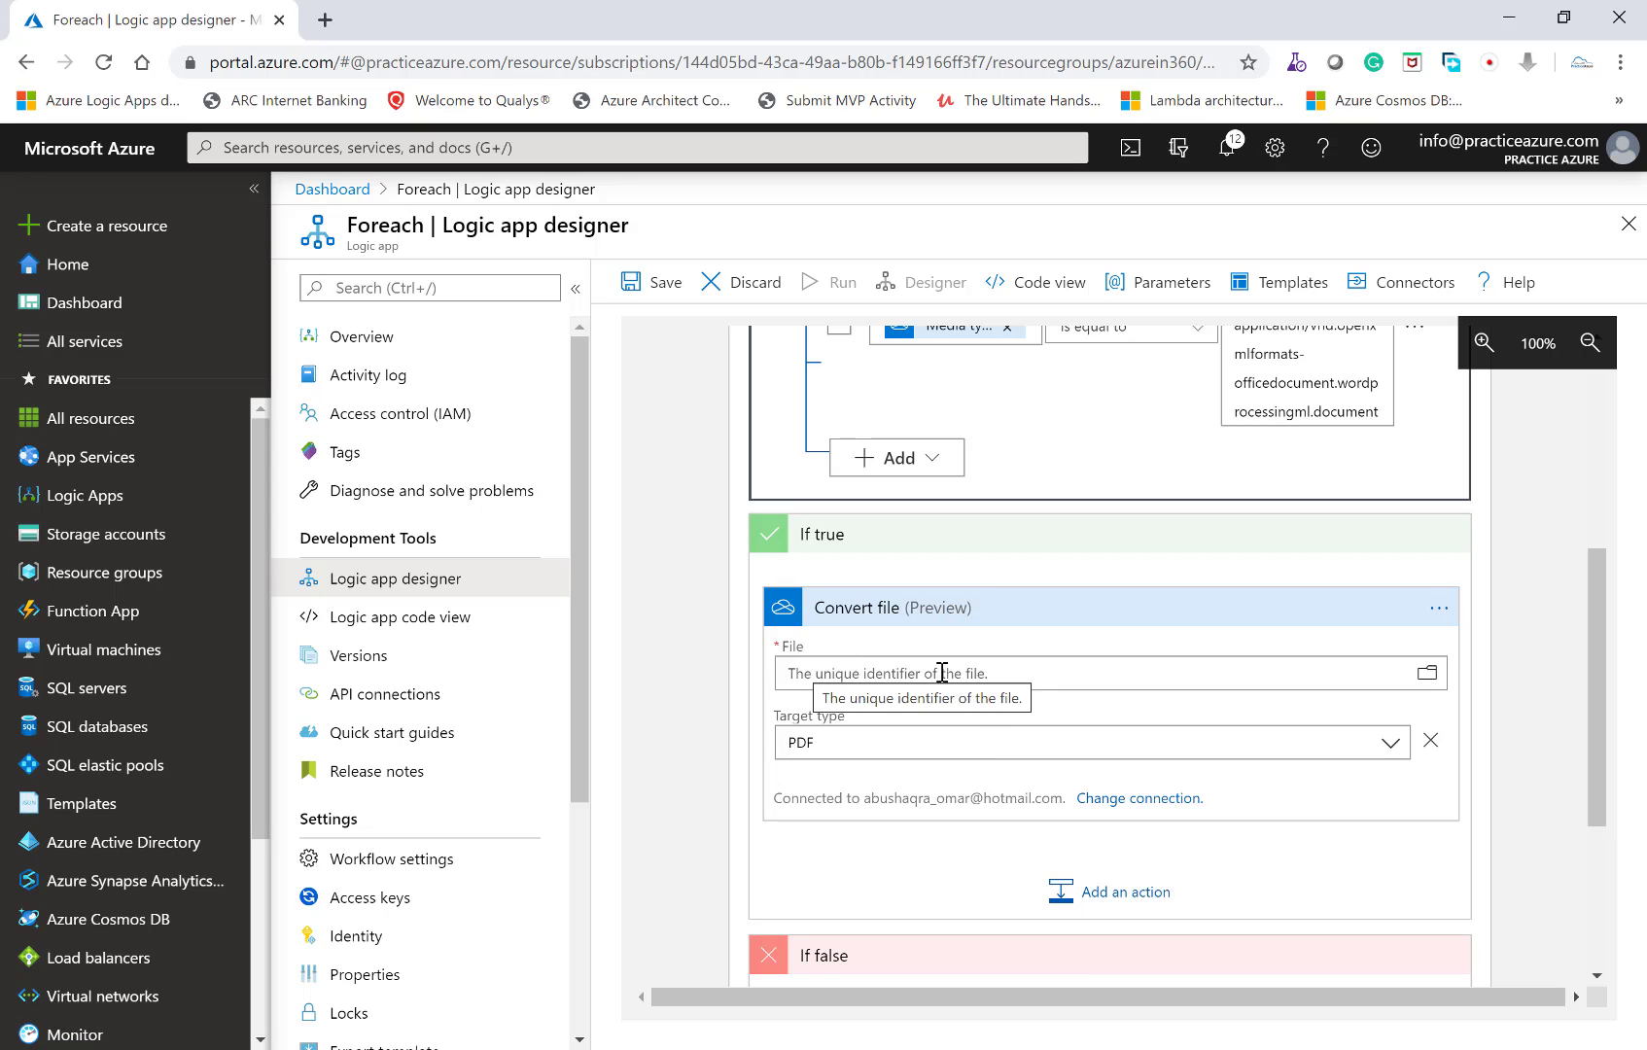
# Use the Id output of List files in folder as the File input of Convert file.
pyautogui.click(1160, 680)
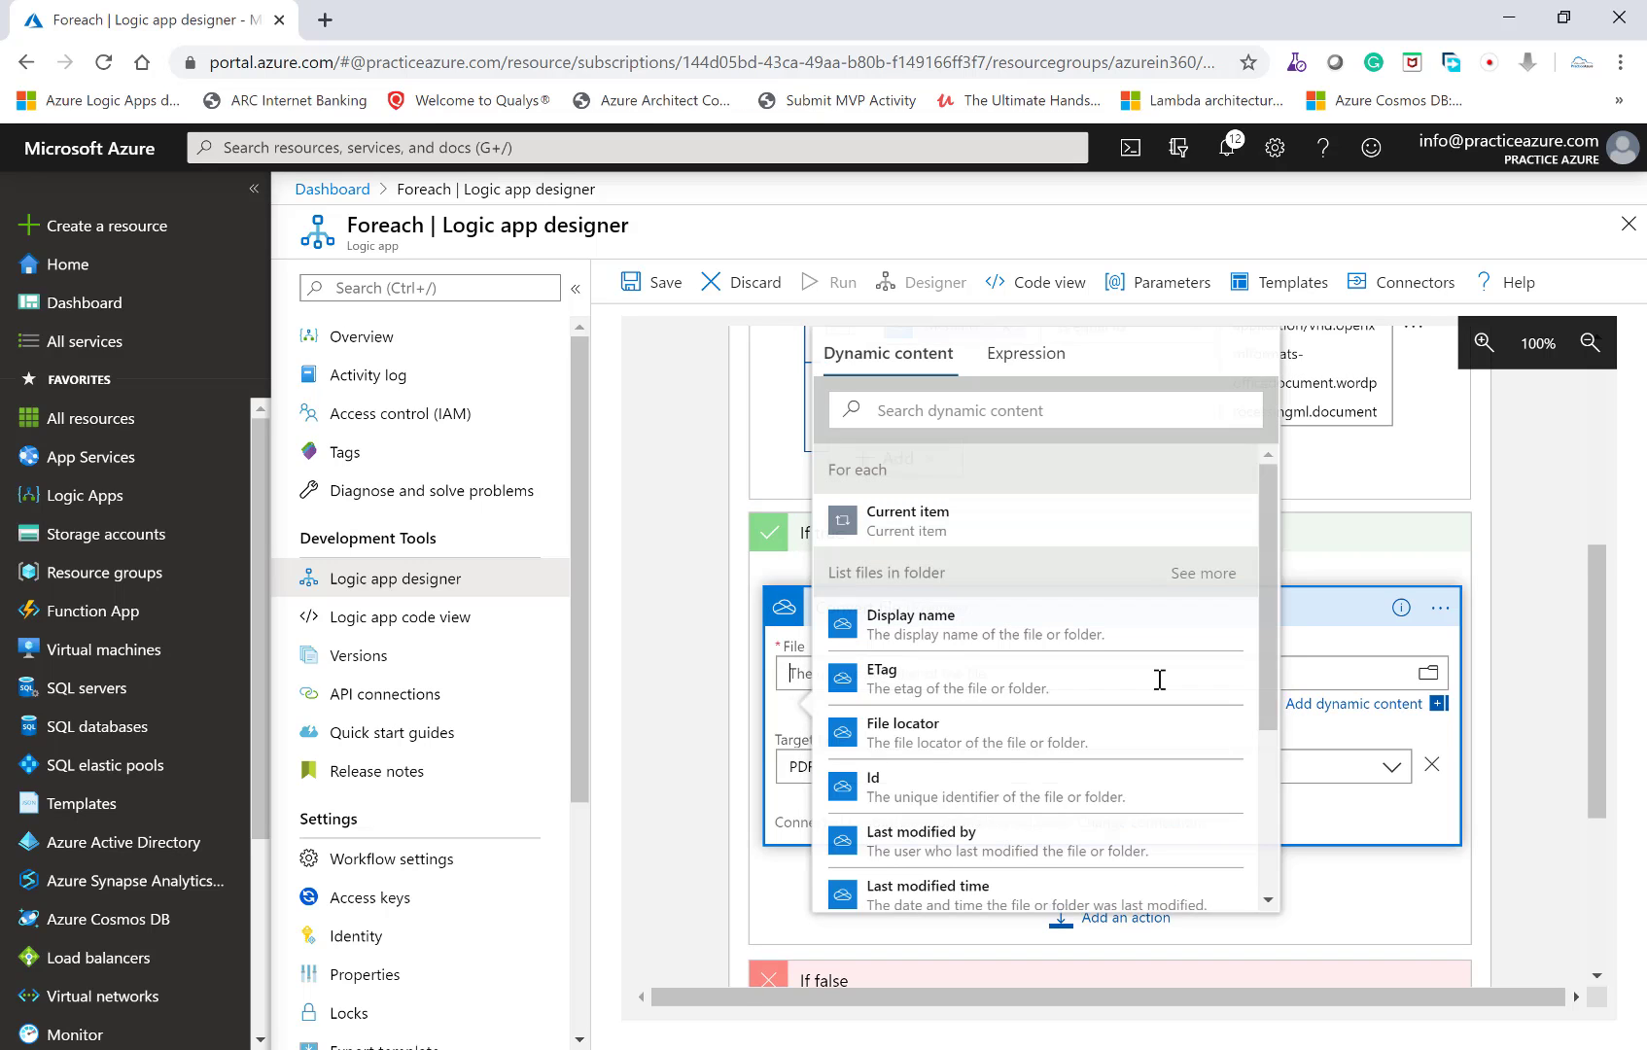
pyautogui.click(968, 797)
pyautogui.click(707, 764)
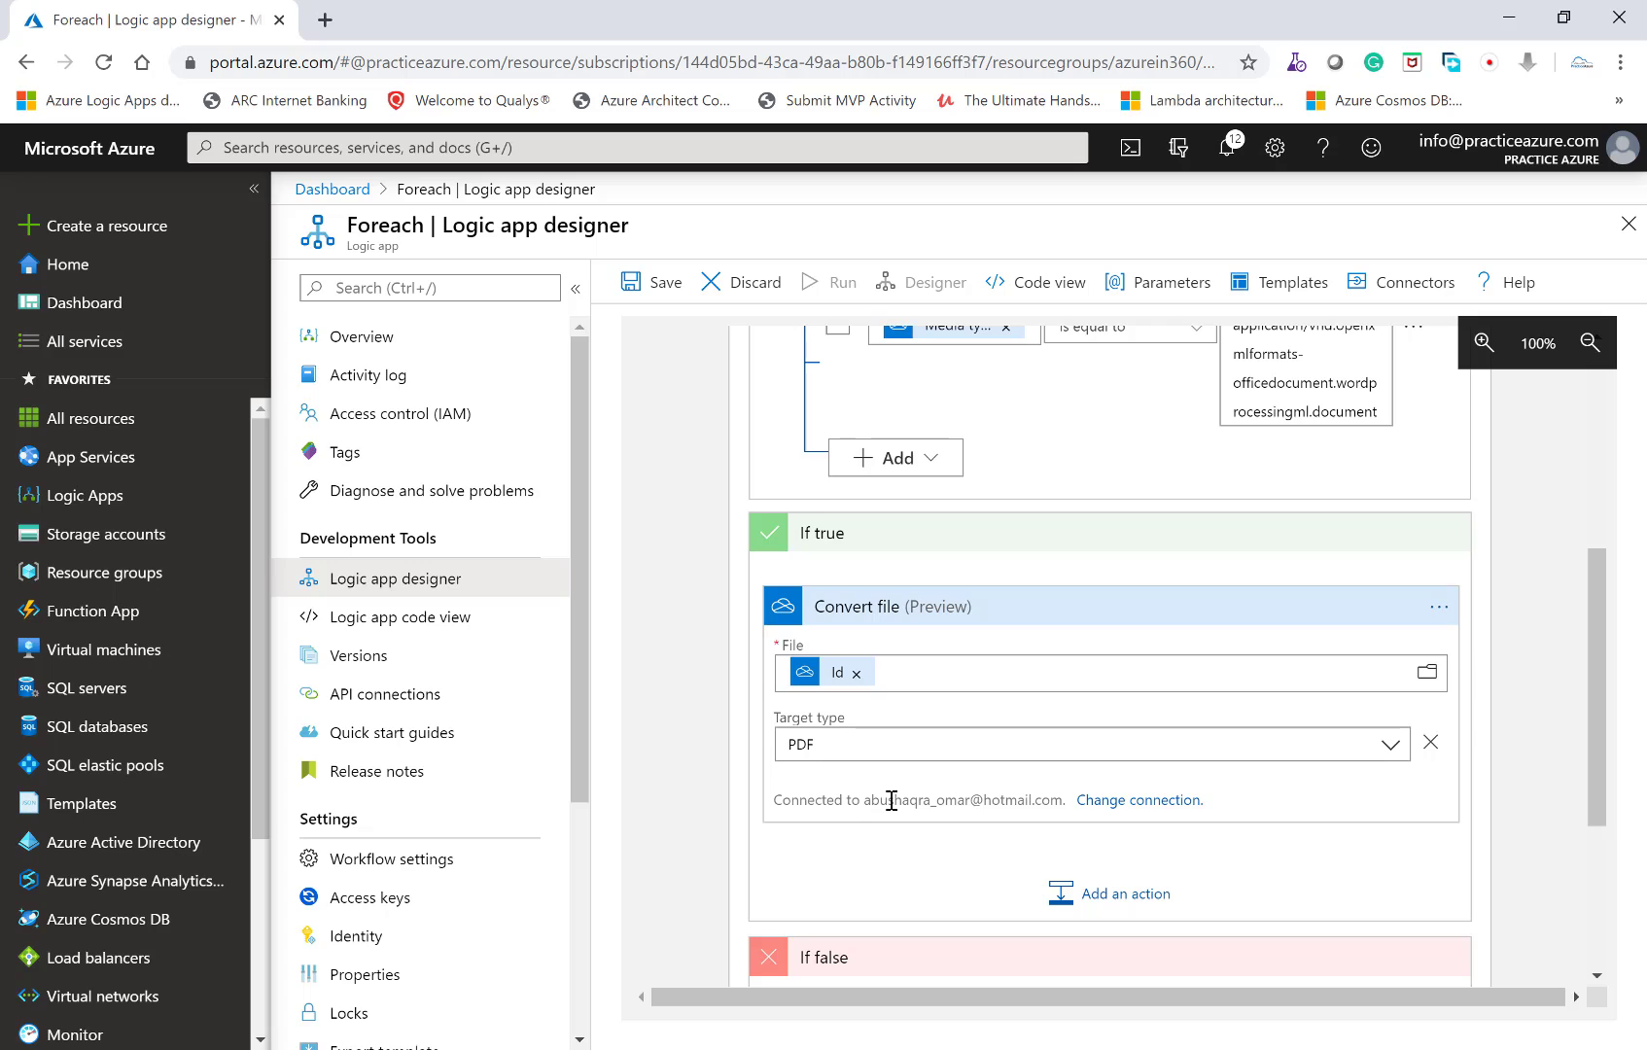
# Add a OneDrive Create file action after Convert file in the If true branch.
pyautogui.click(1135, 896)
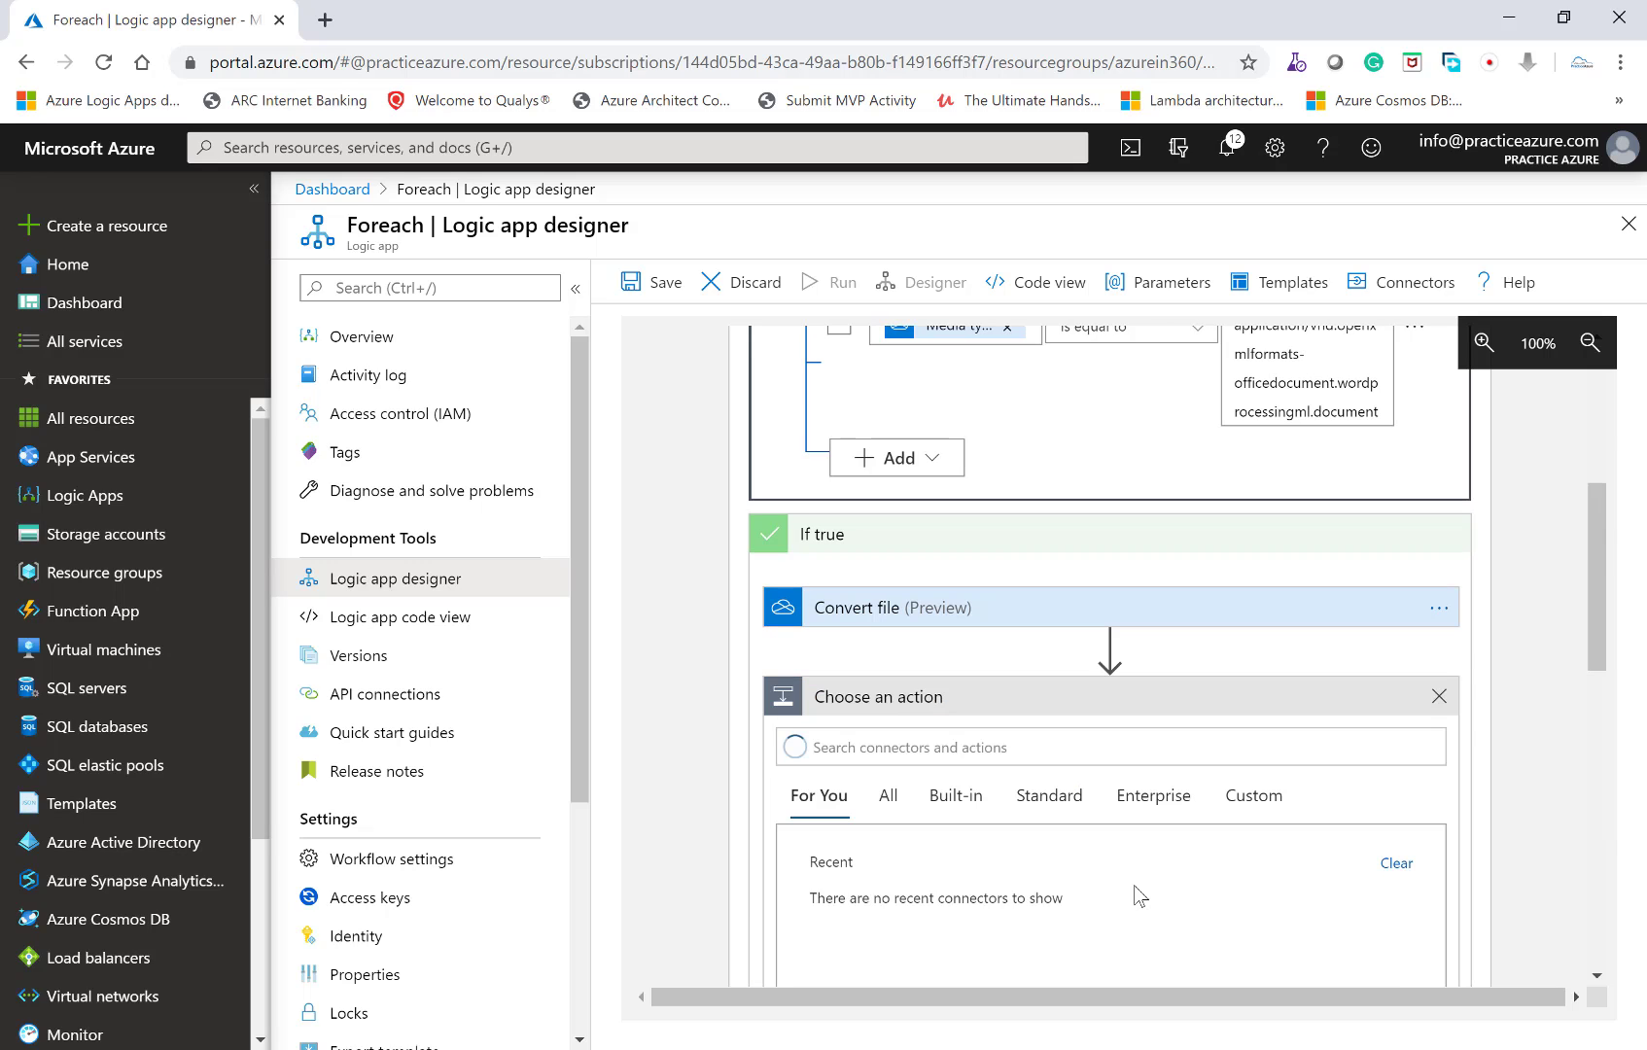
pyautogui.click(838, 929)
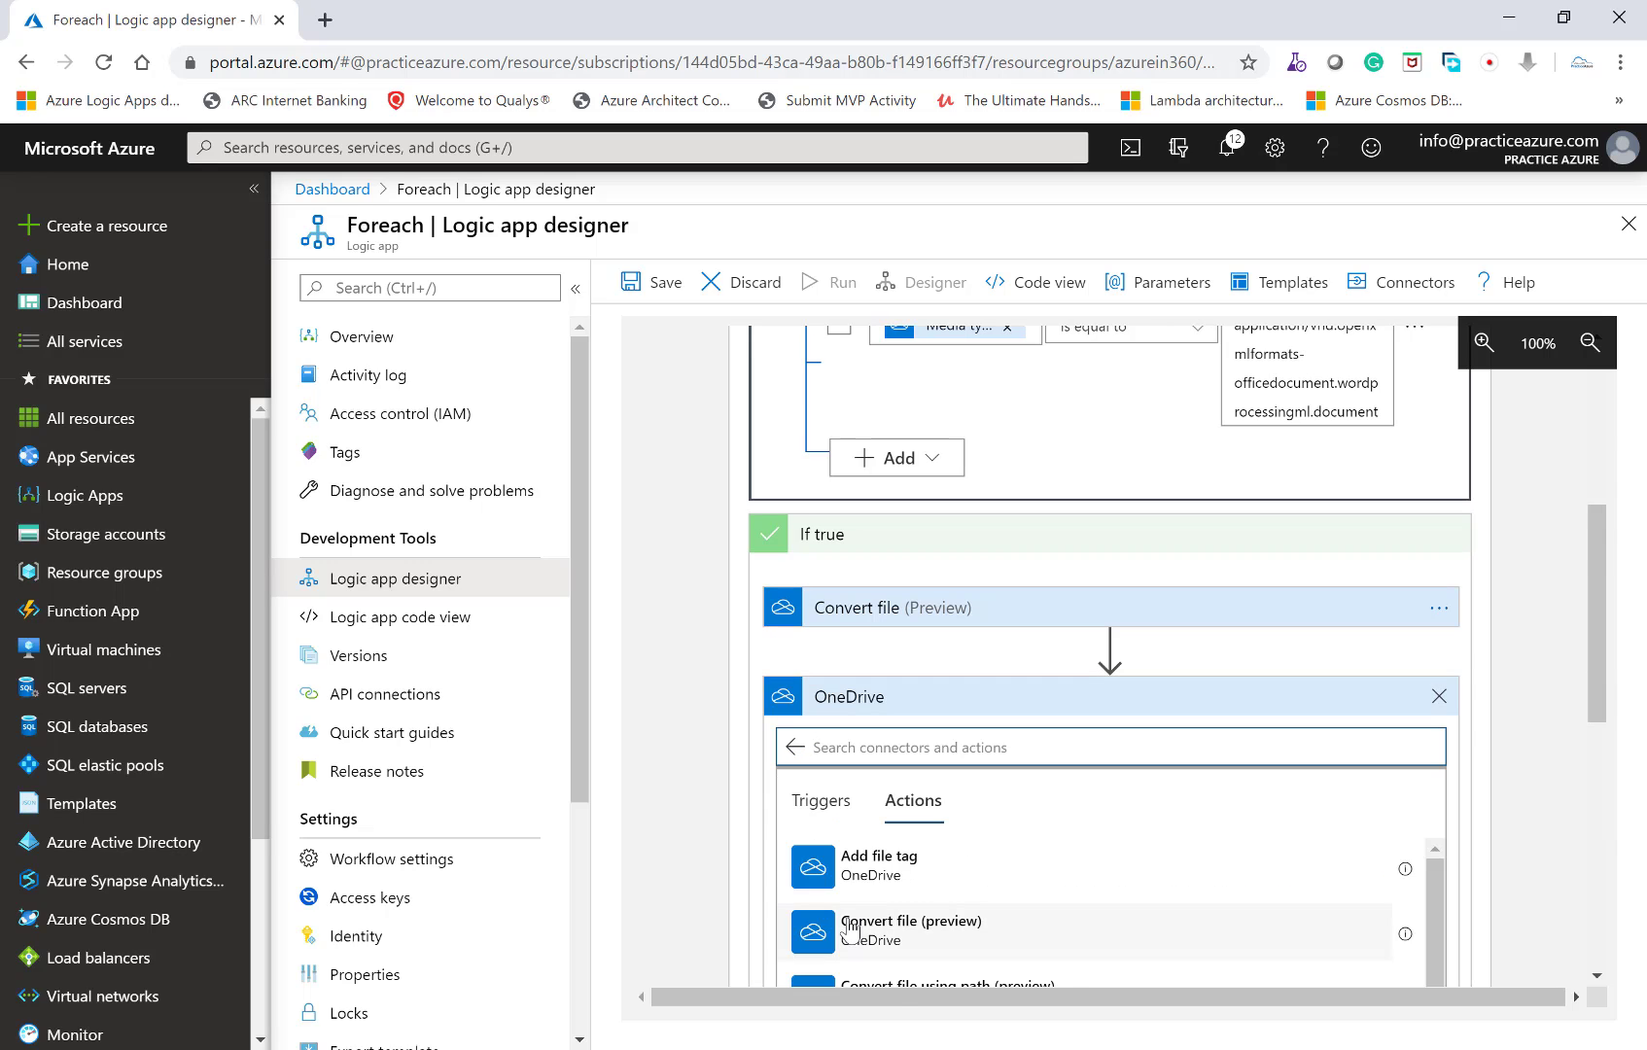
pyautogui.scroll(-2, 846, 932)
pyautogui.scroll(-3, 1002, 931)
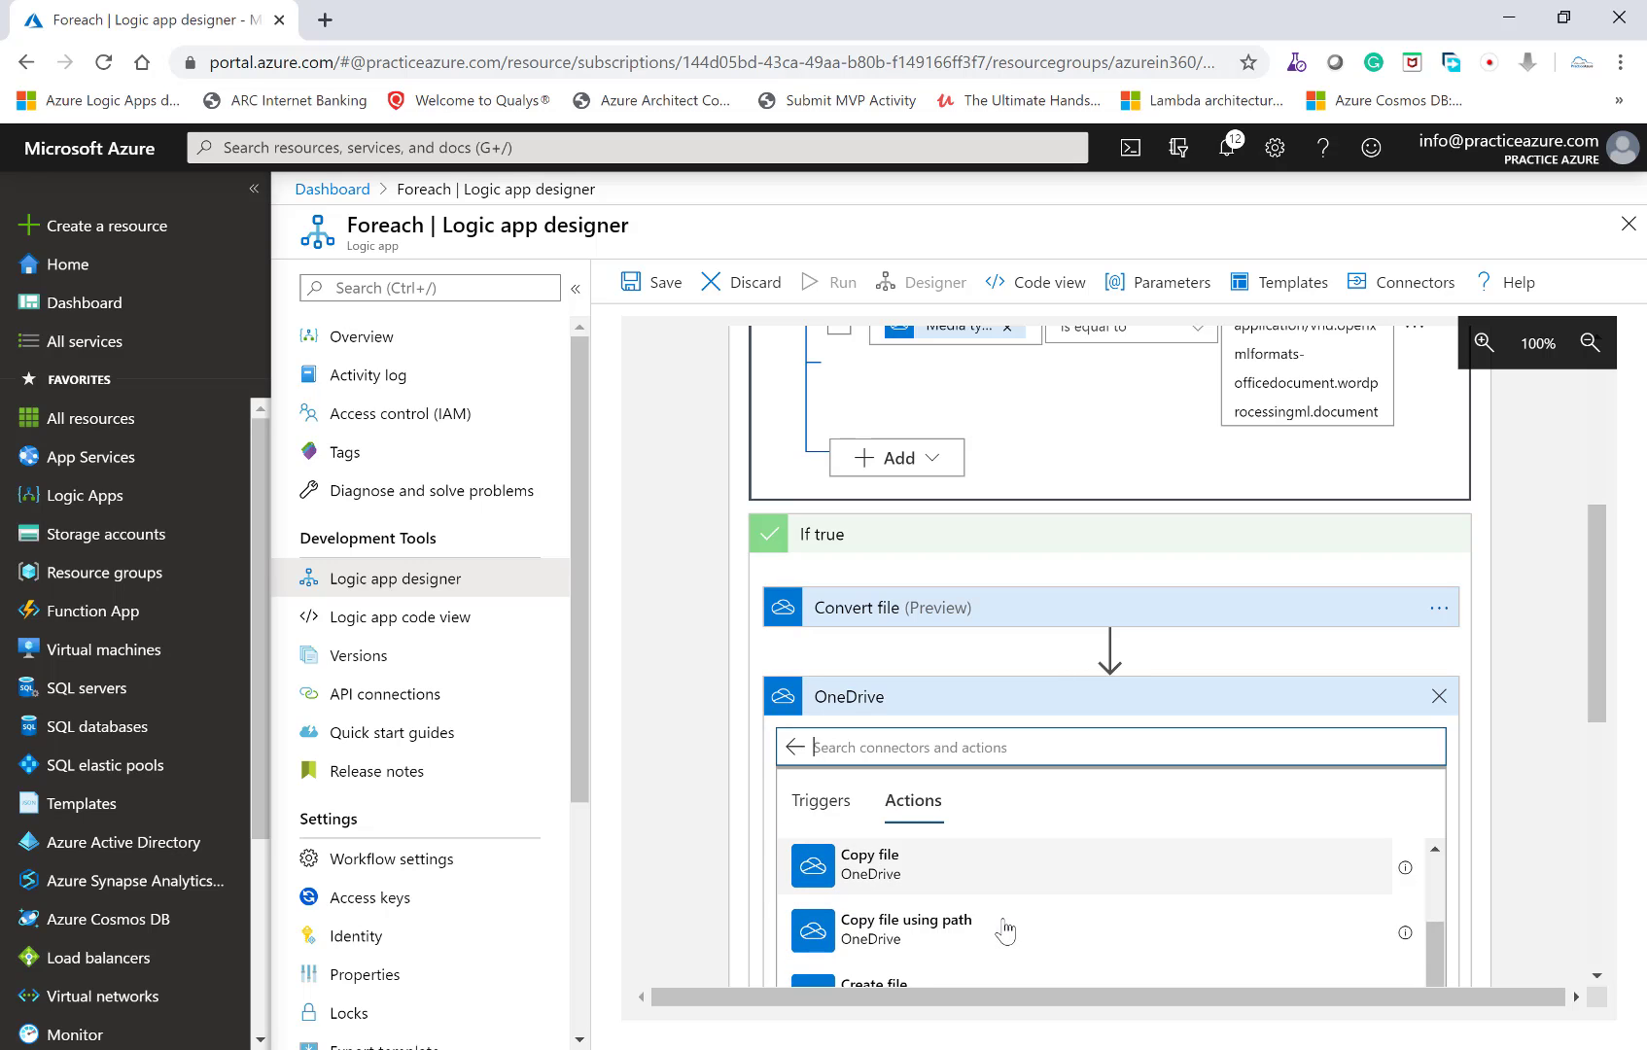
pyautogui.click(938, 954)
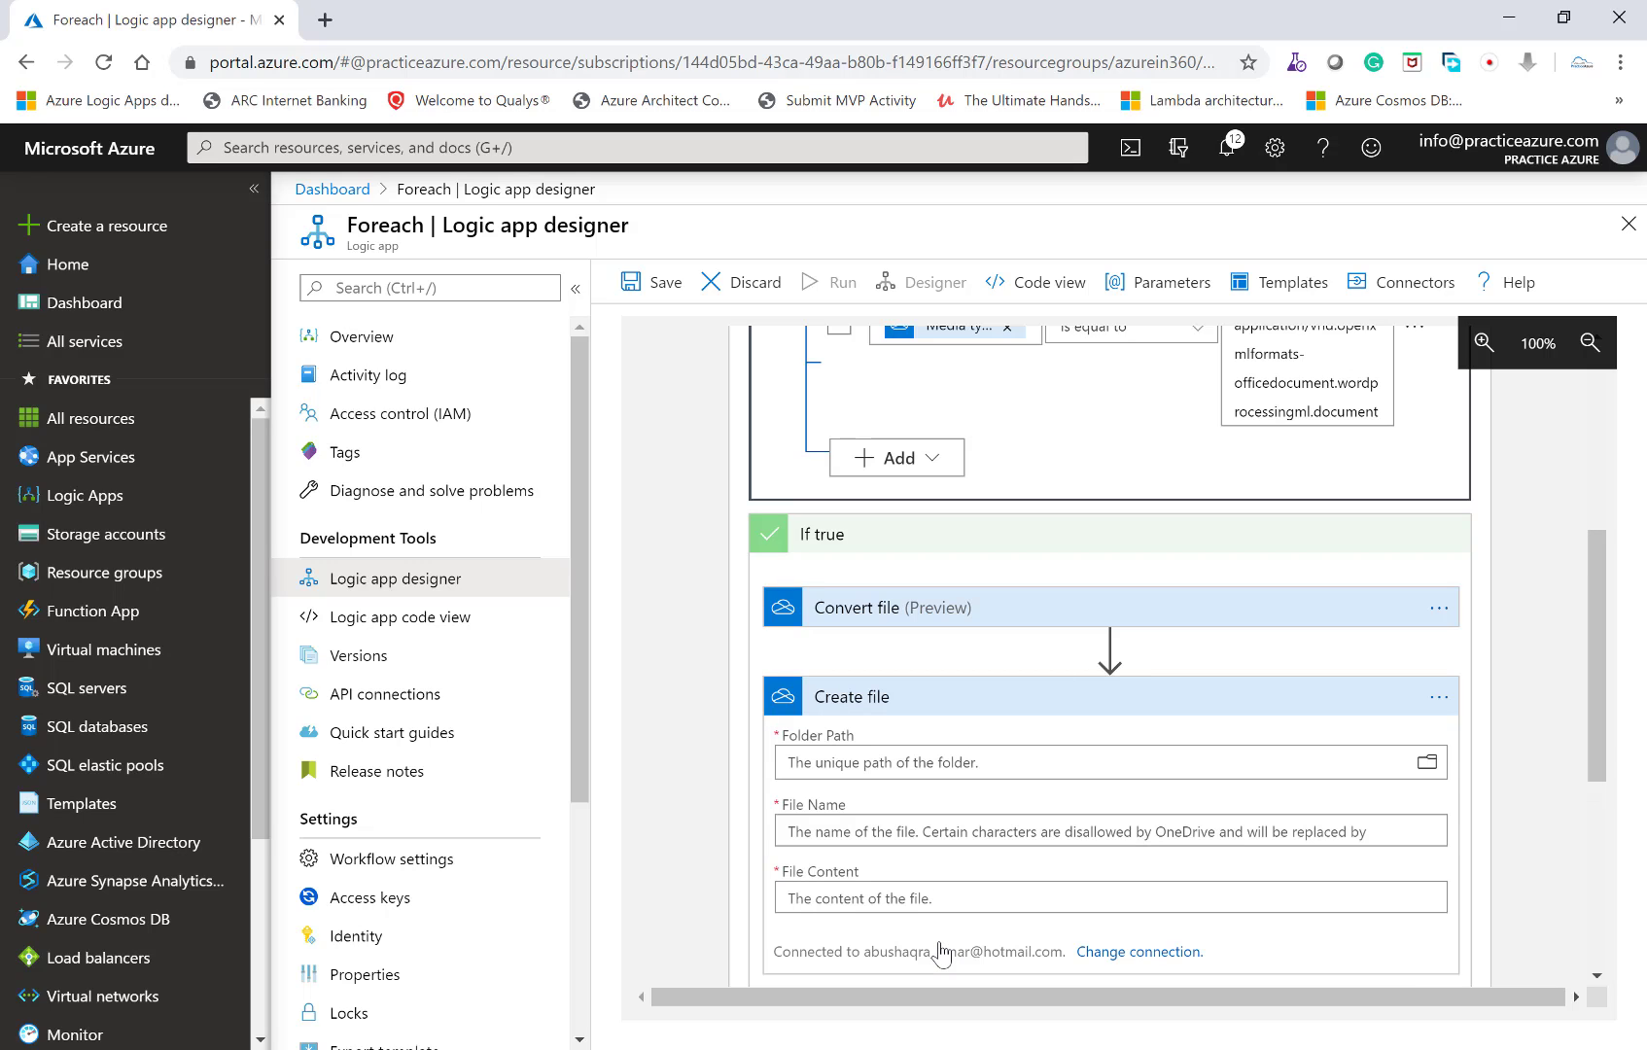
# Set the Folder Path of the Create file action to /PDF.
pyautogui.click(1427, 765)
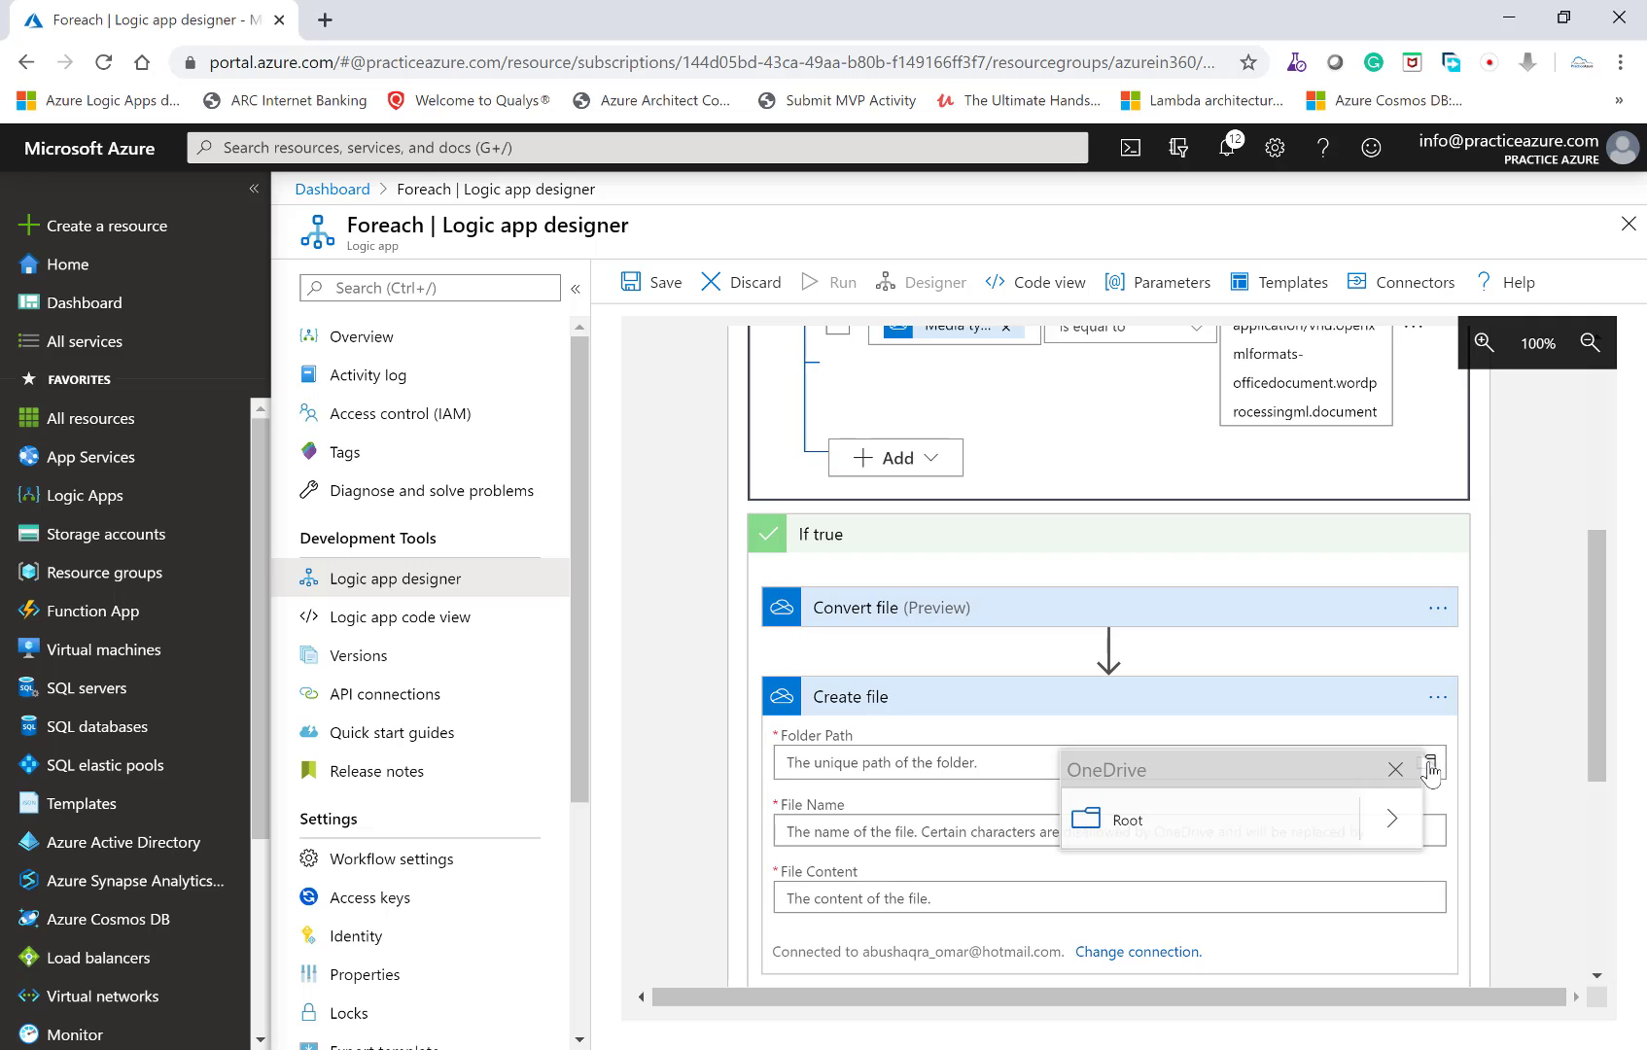
pyautogui.click(1390, 820)
pyautogui.click(1130, 763)
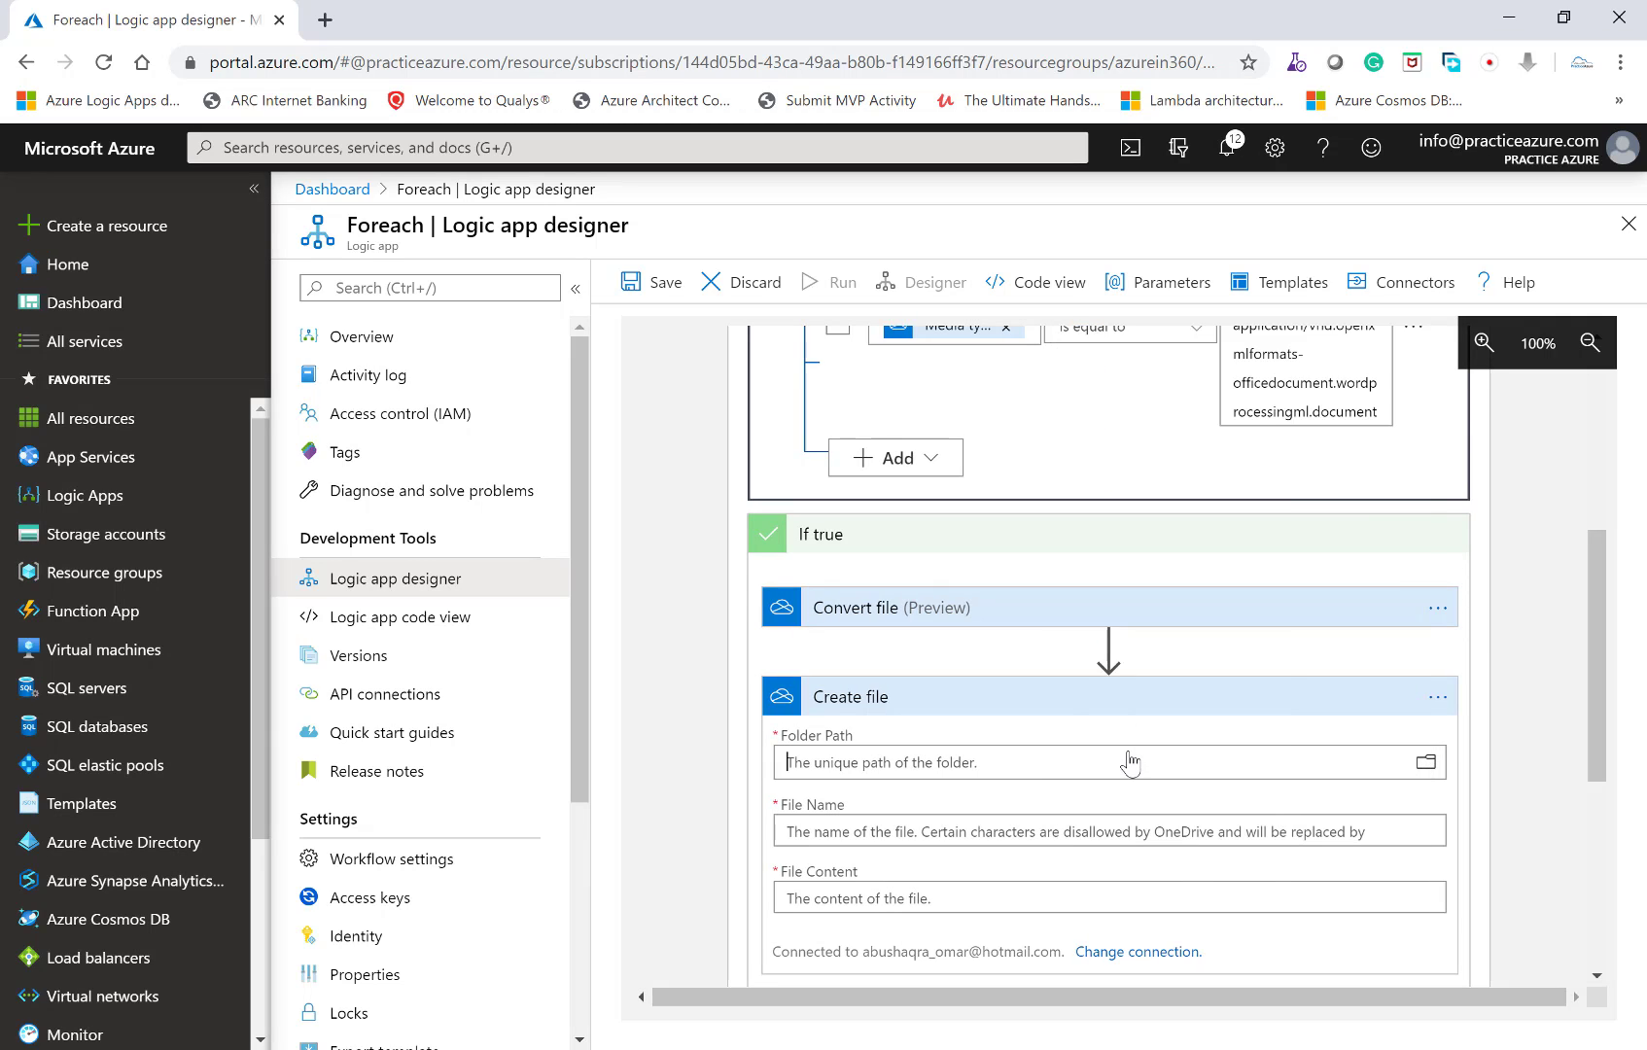
pyautogui.write('/PDF')
pyautogui.click(640, 782)
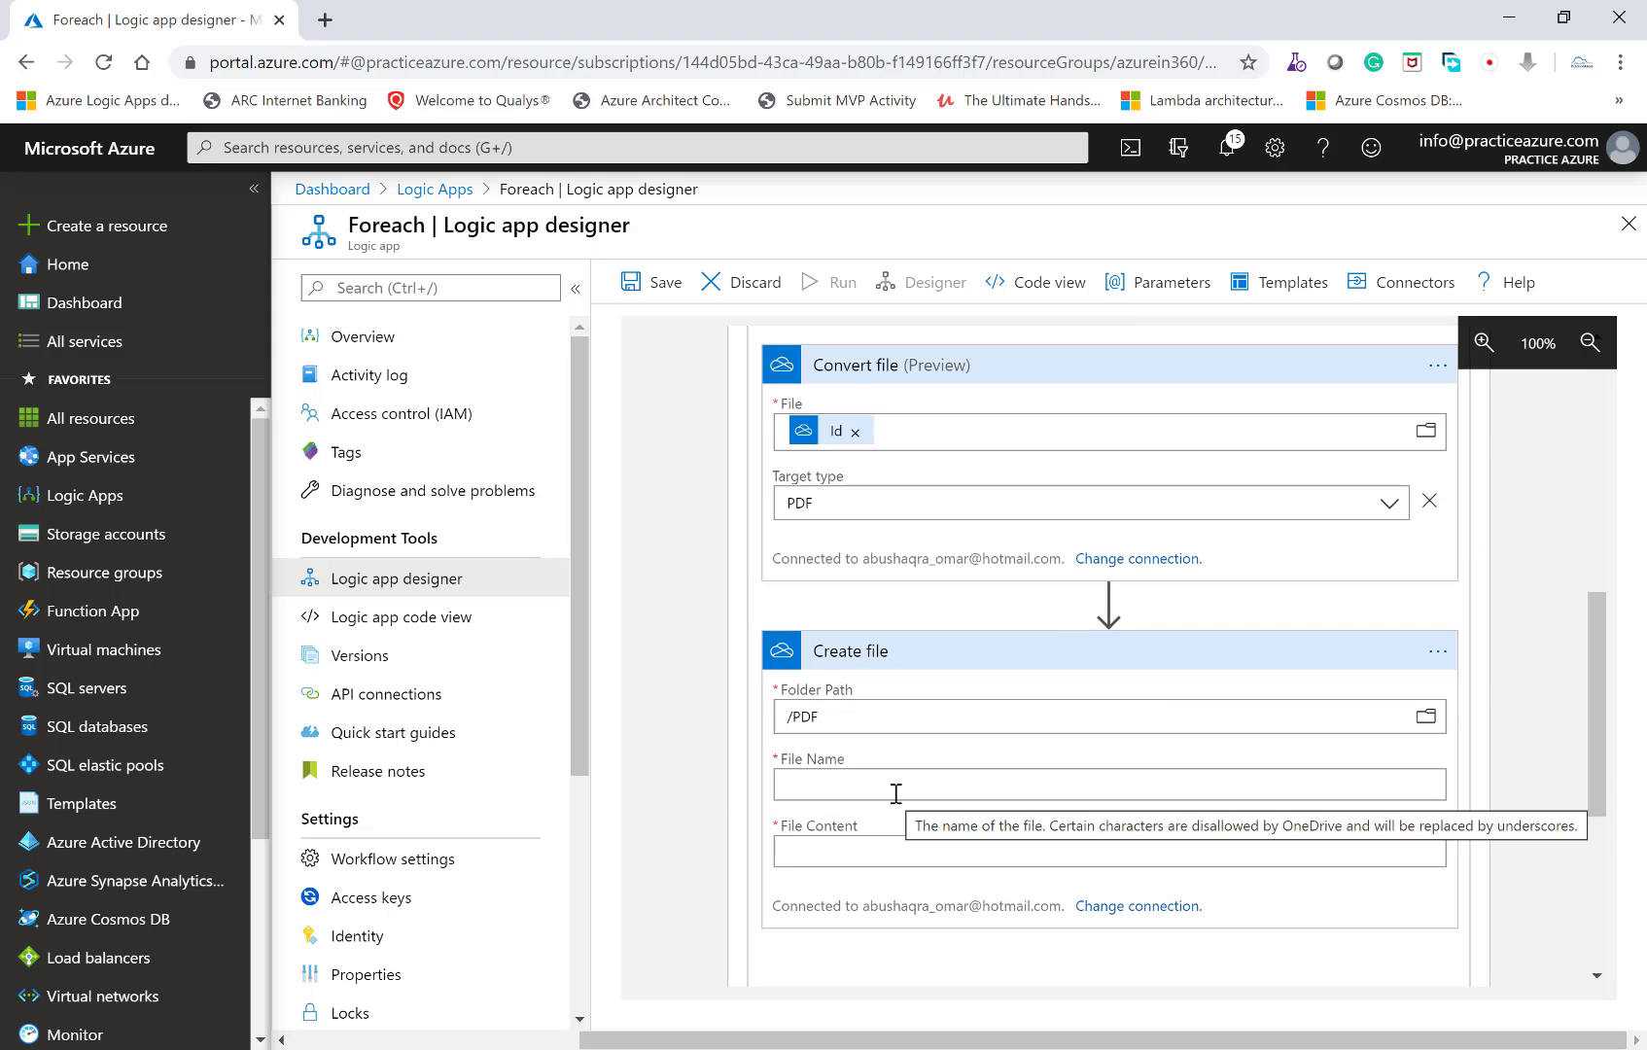
# Fill Create file's File Name and File Content with the File name and File content outputs of Convert file.
pyautogui.click(895, 785)
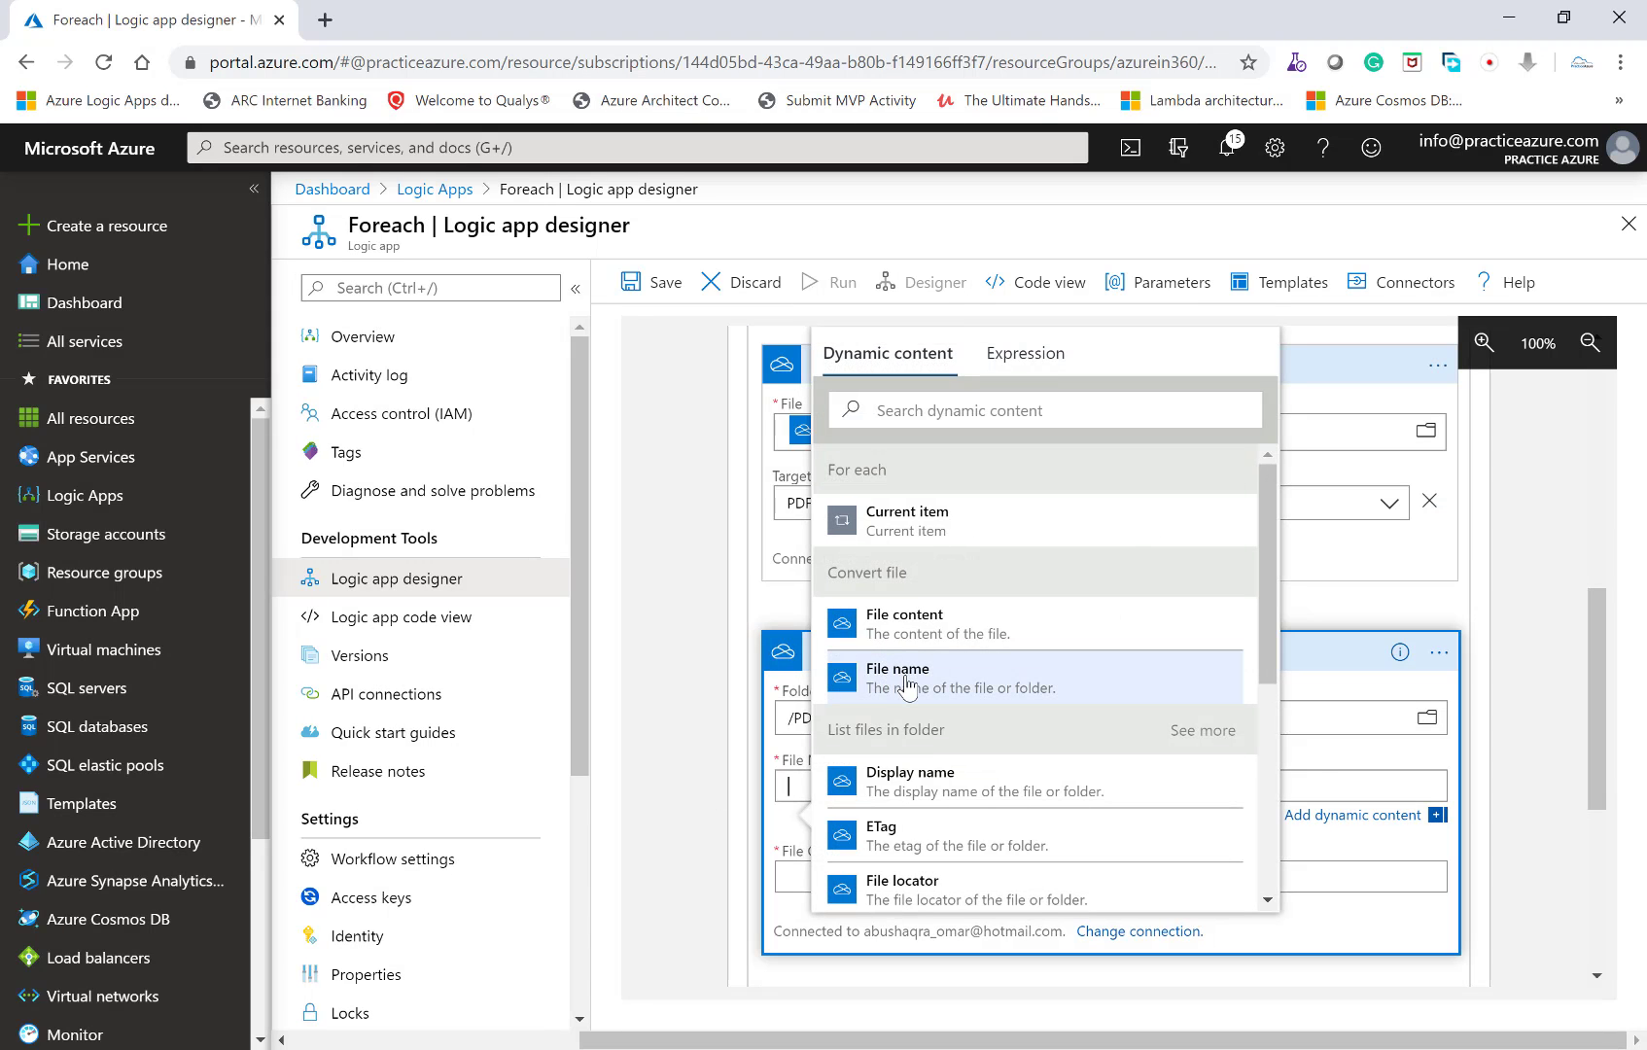
pyautogui.click(910, 683)
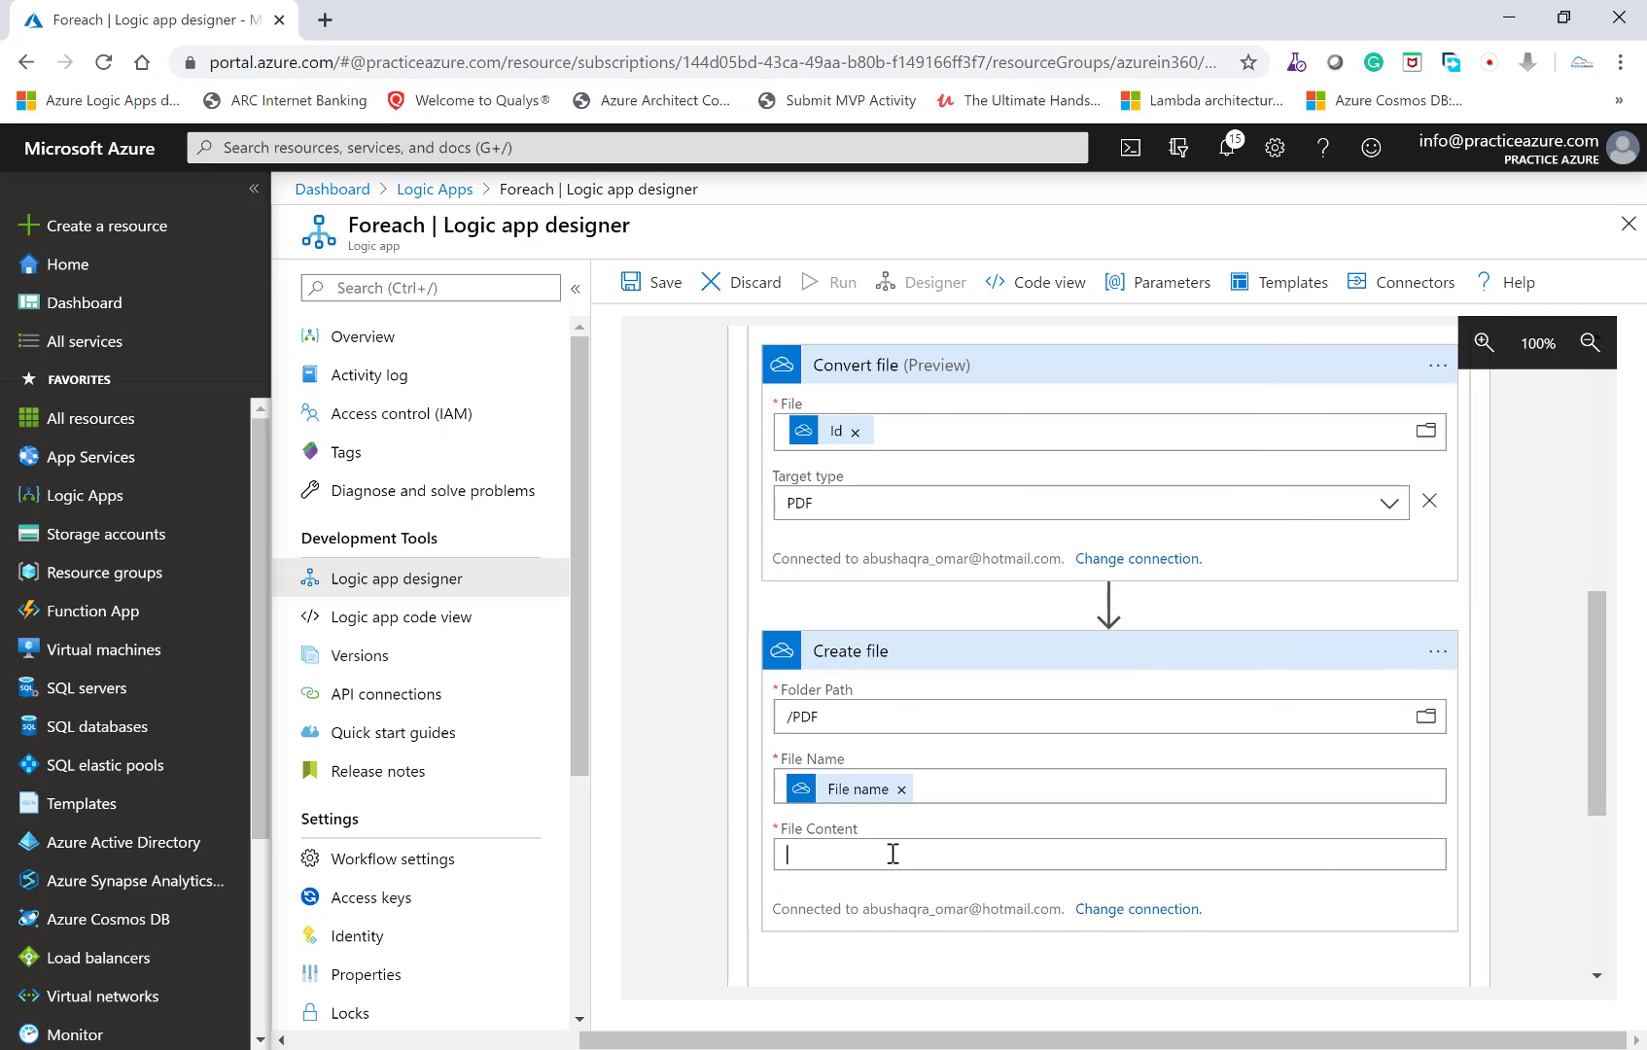
pyautogui.click(892, 854)
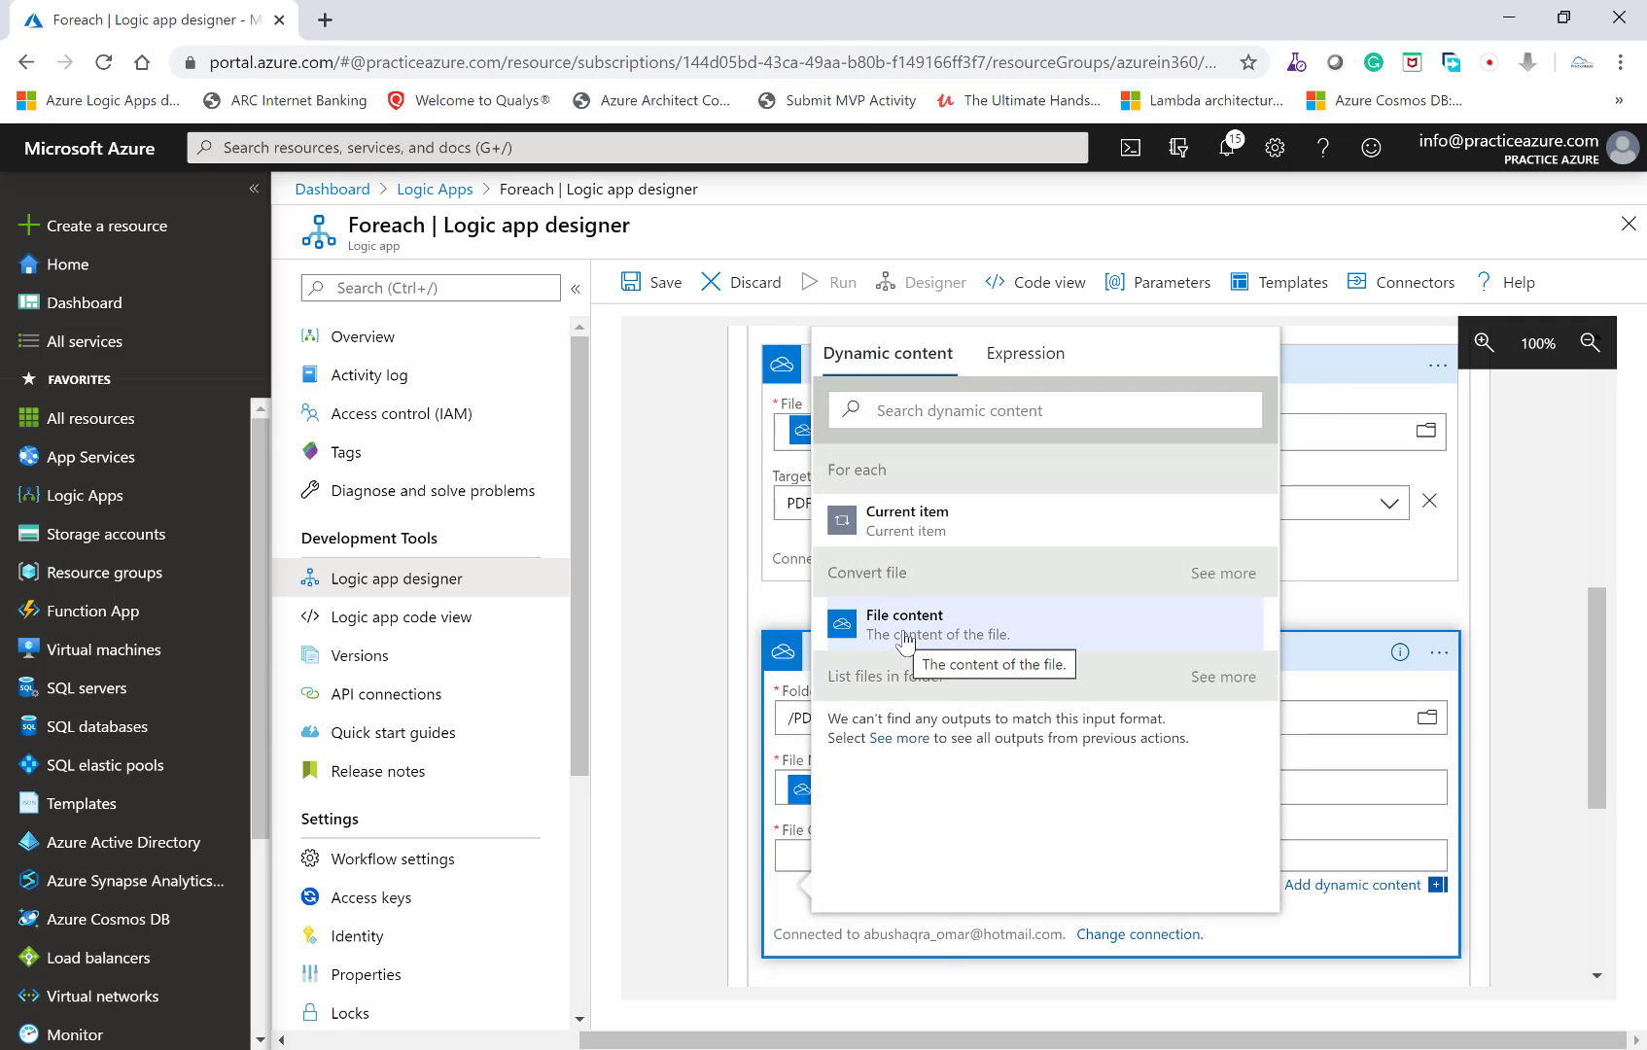
pyautogui.click(904, 632)
pyautogui.click(642, 384)
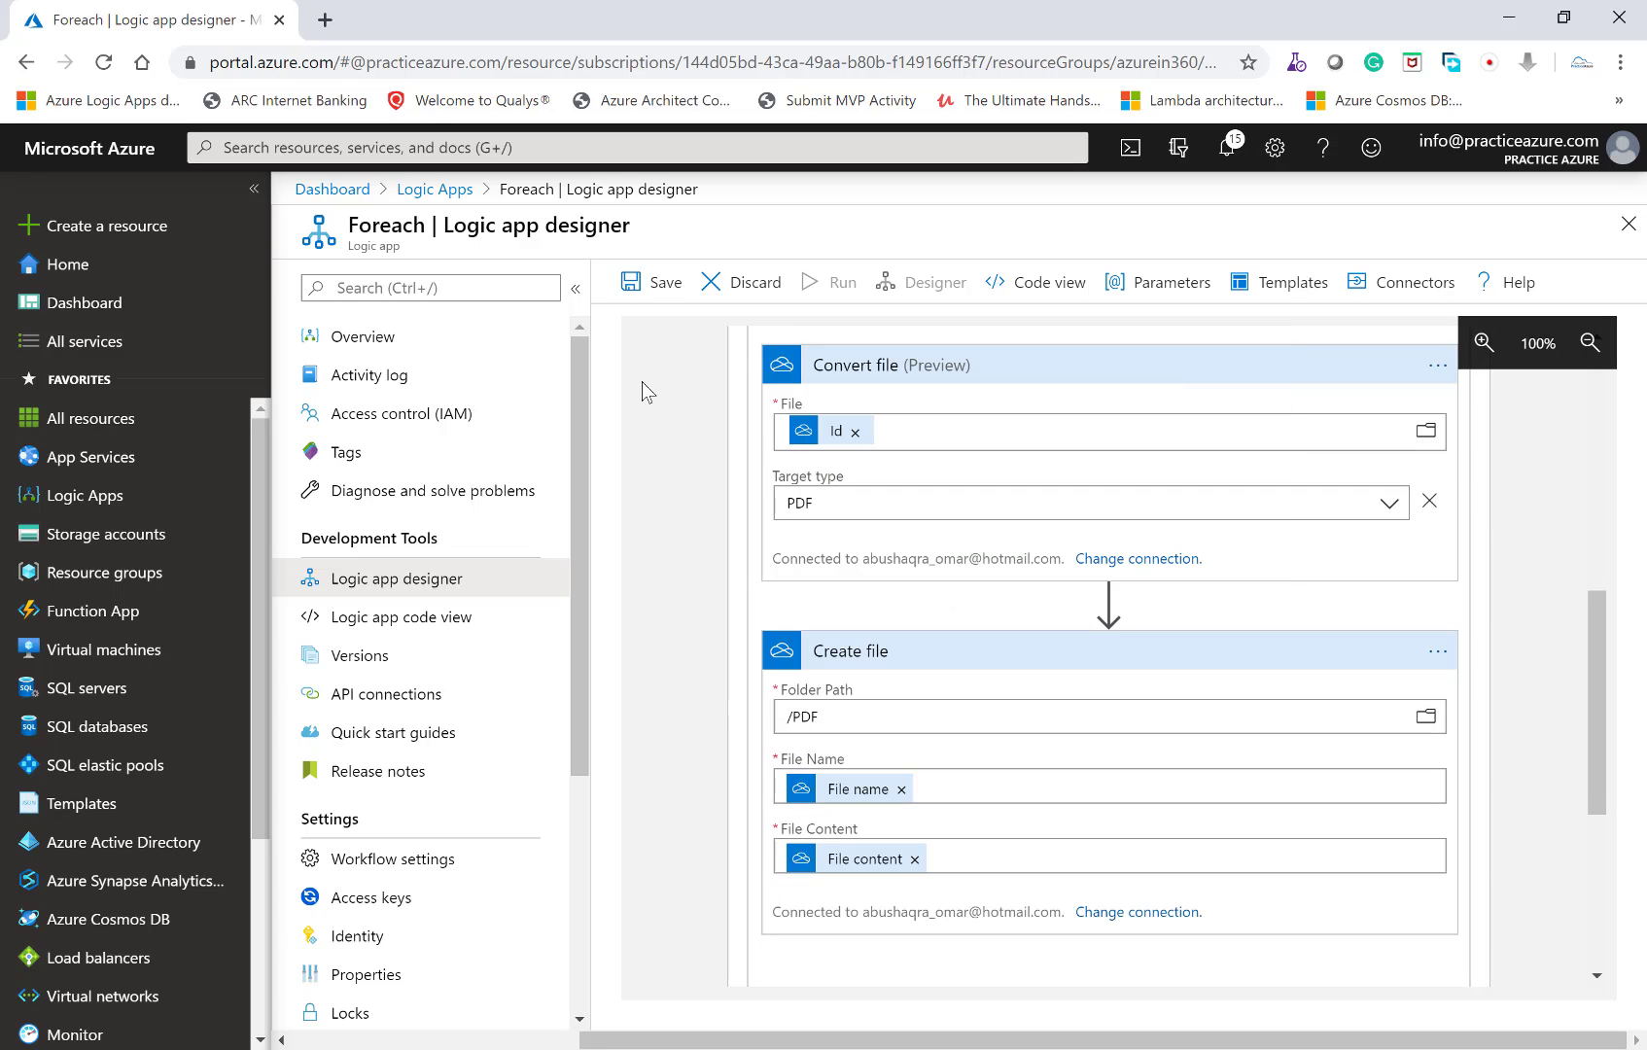
# Save and run the logic app, and check the OneDrive PDF folder in File Explorer for the converted files.
pyautogui.click(659, 289)
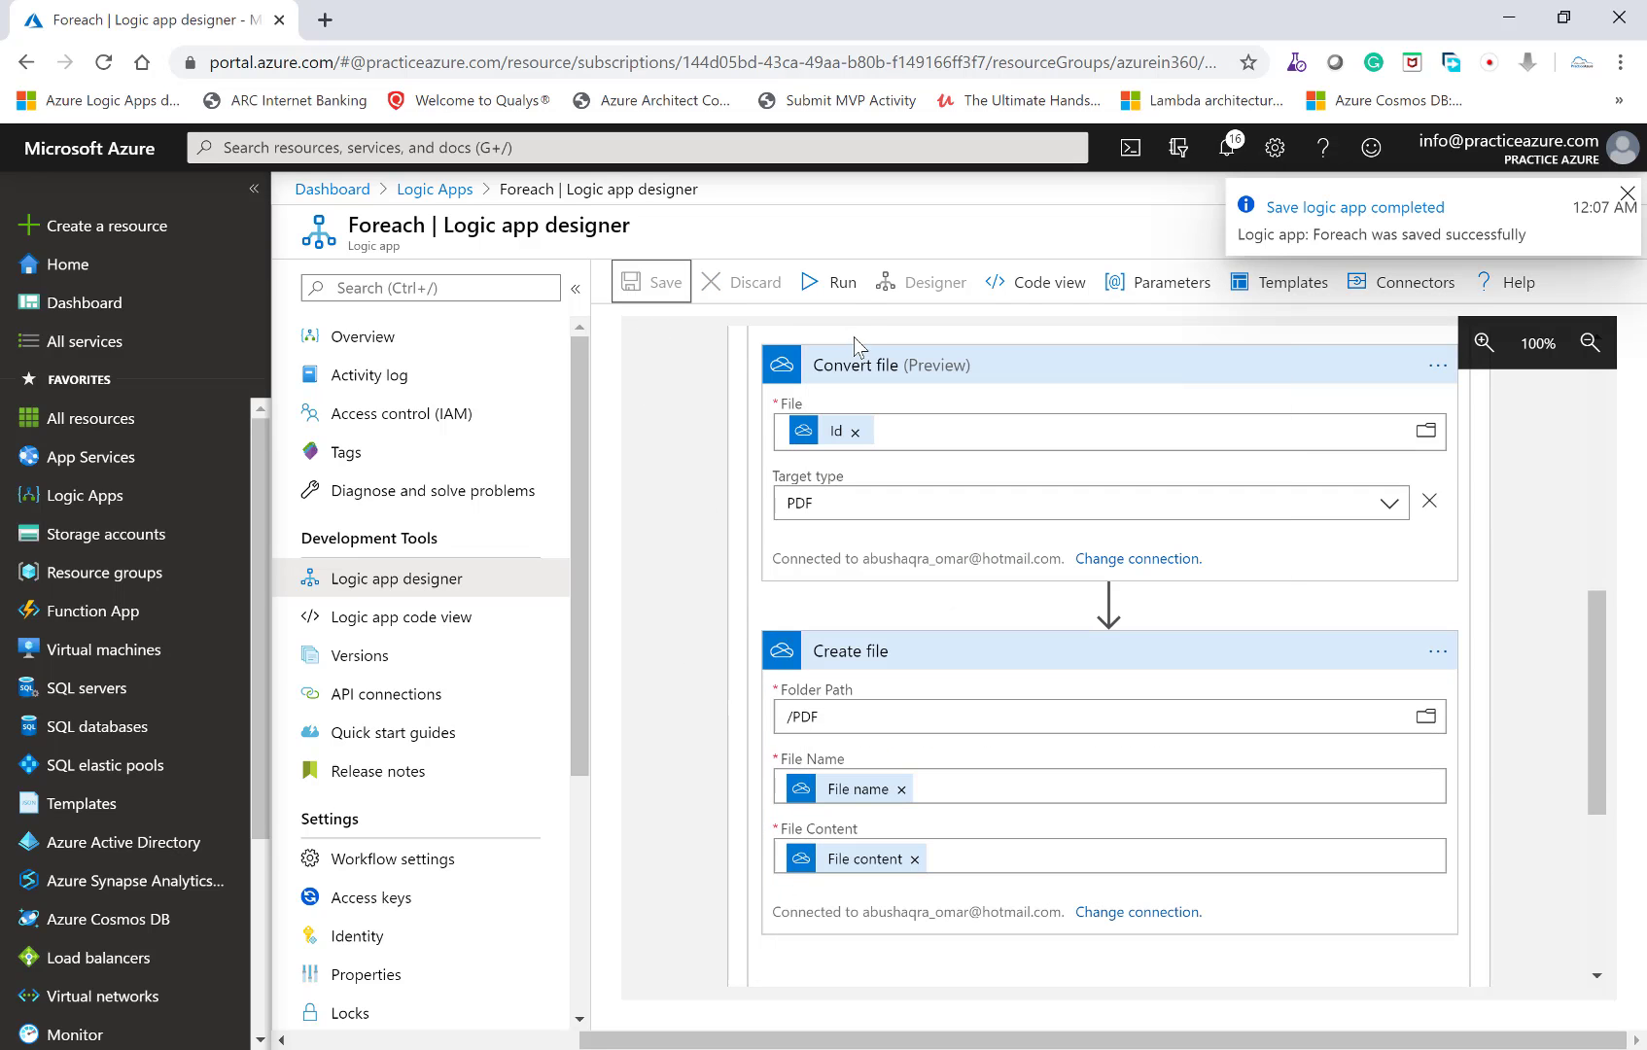
pyautogui.click(831, 282)
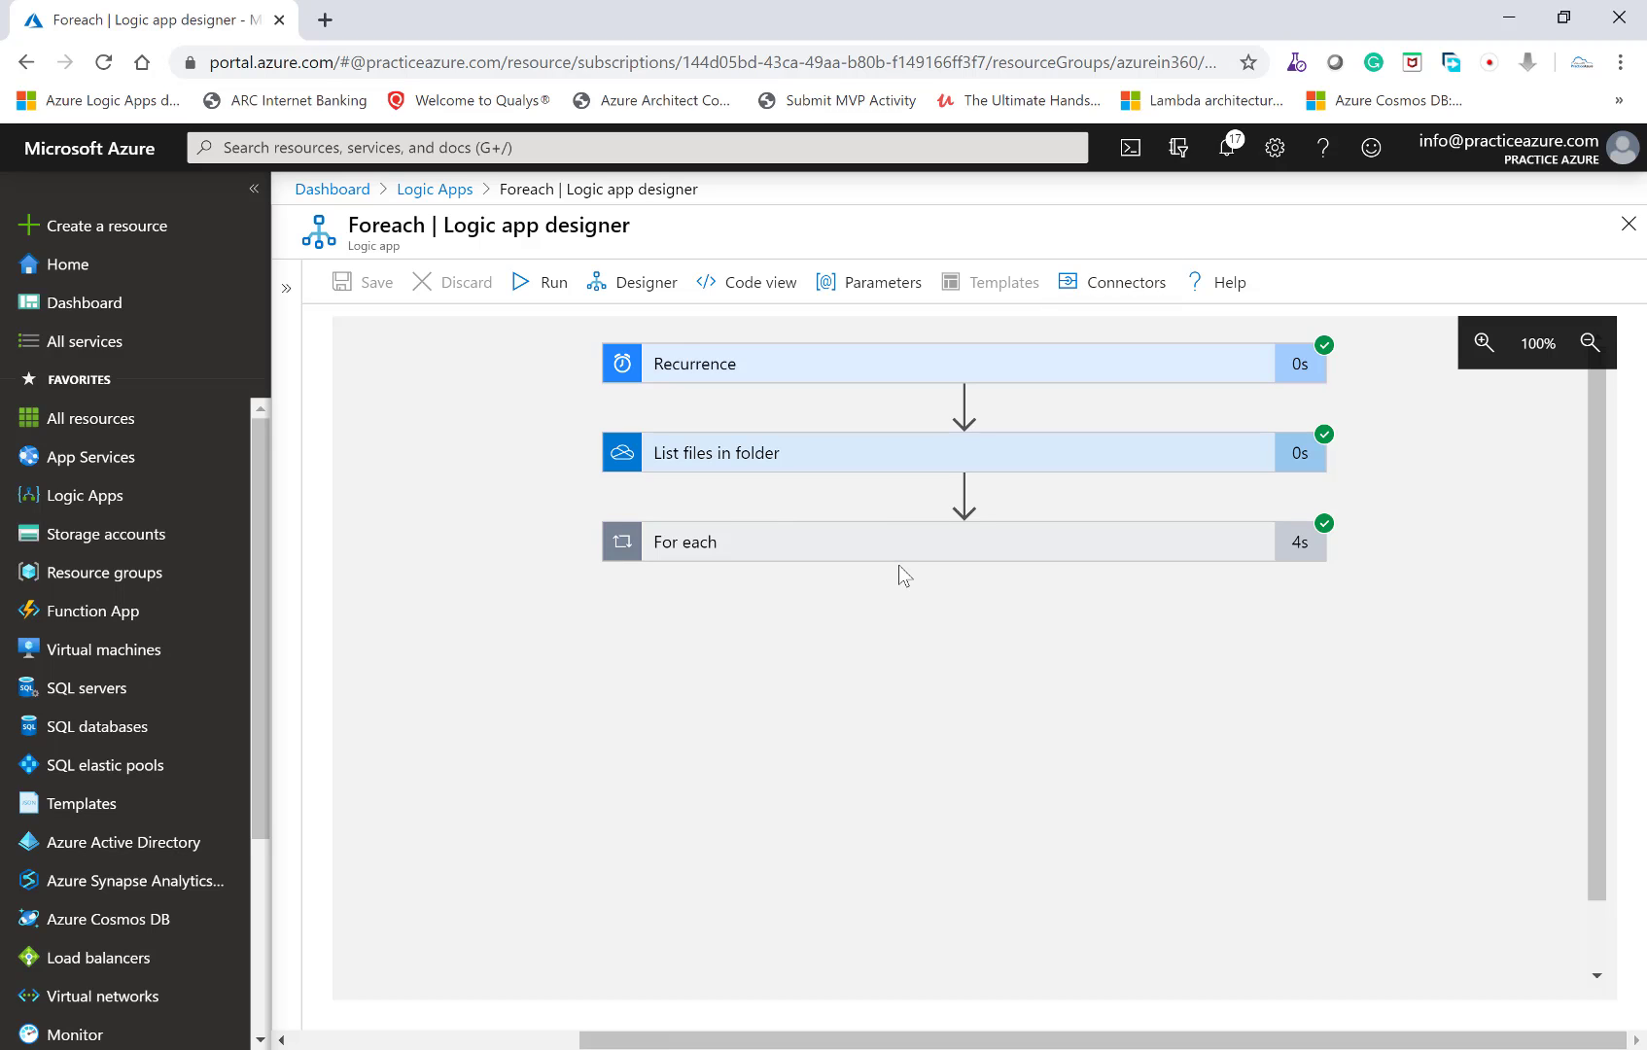
pyautogui.hotkey('alt', 'Tab')
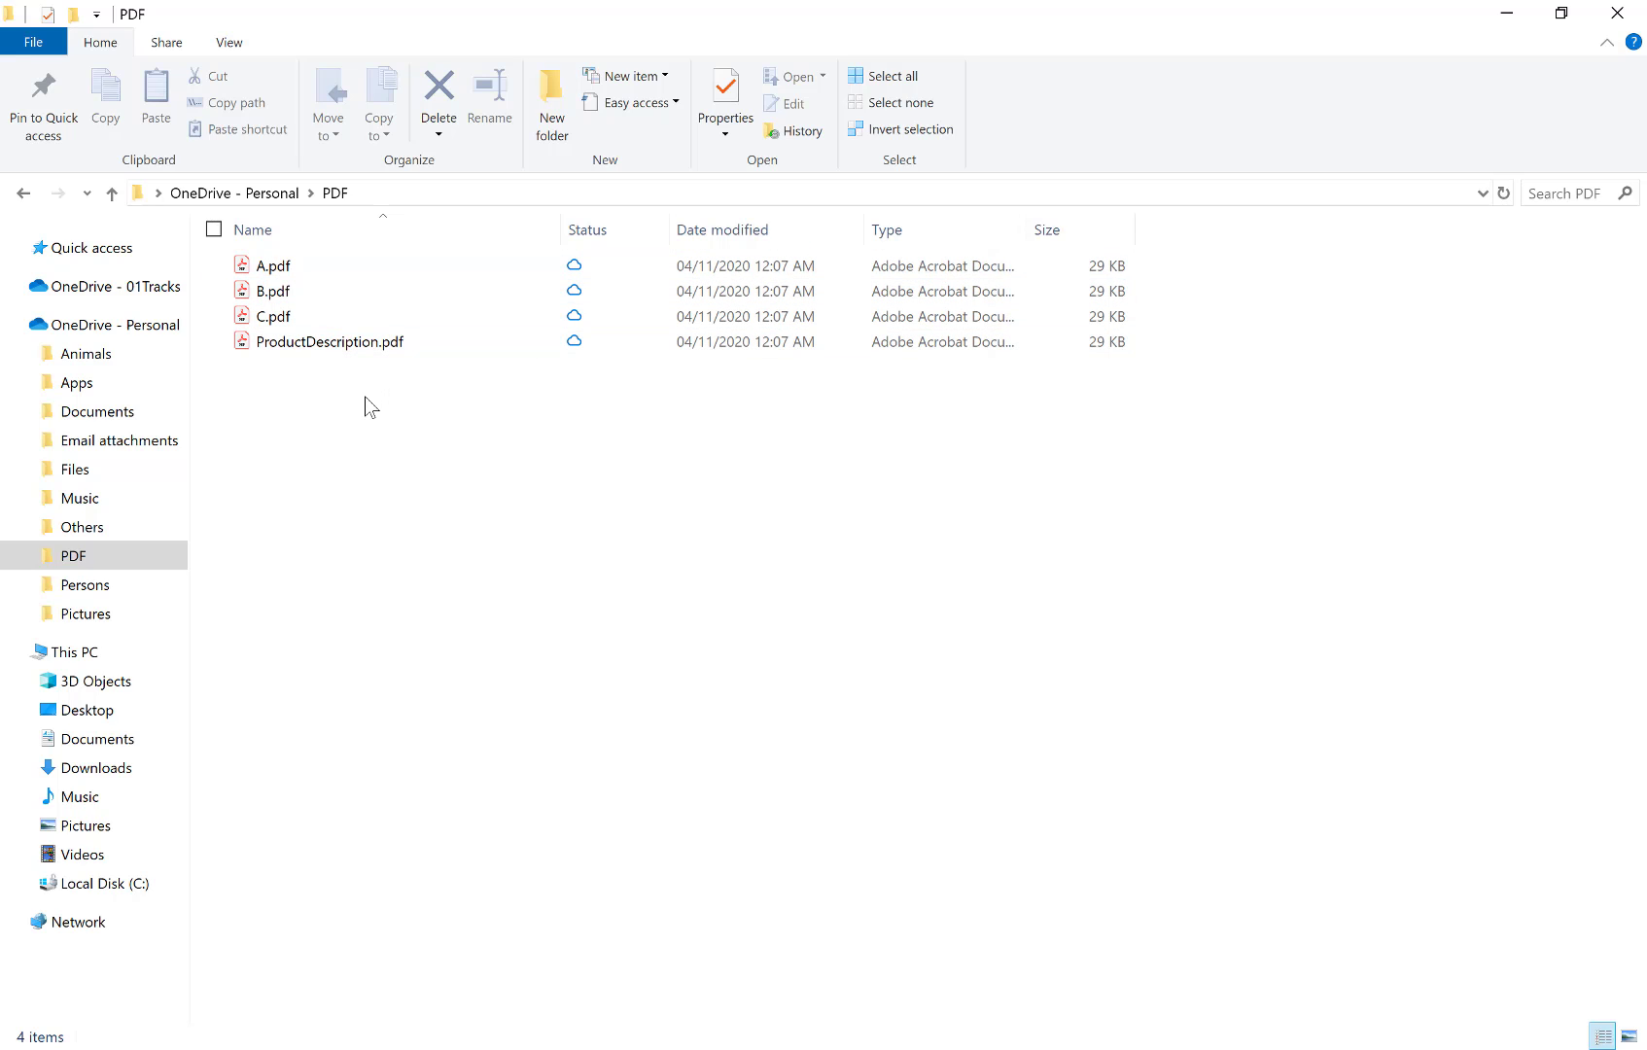
pyautogui.hotkey('alt', 'Tab')
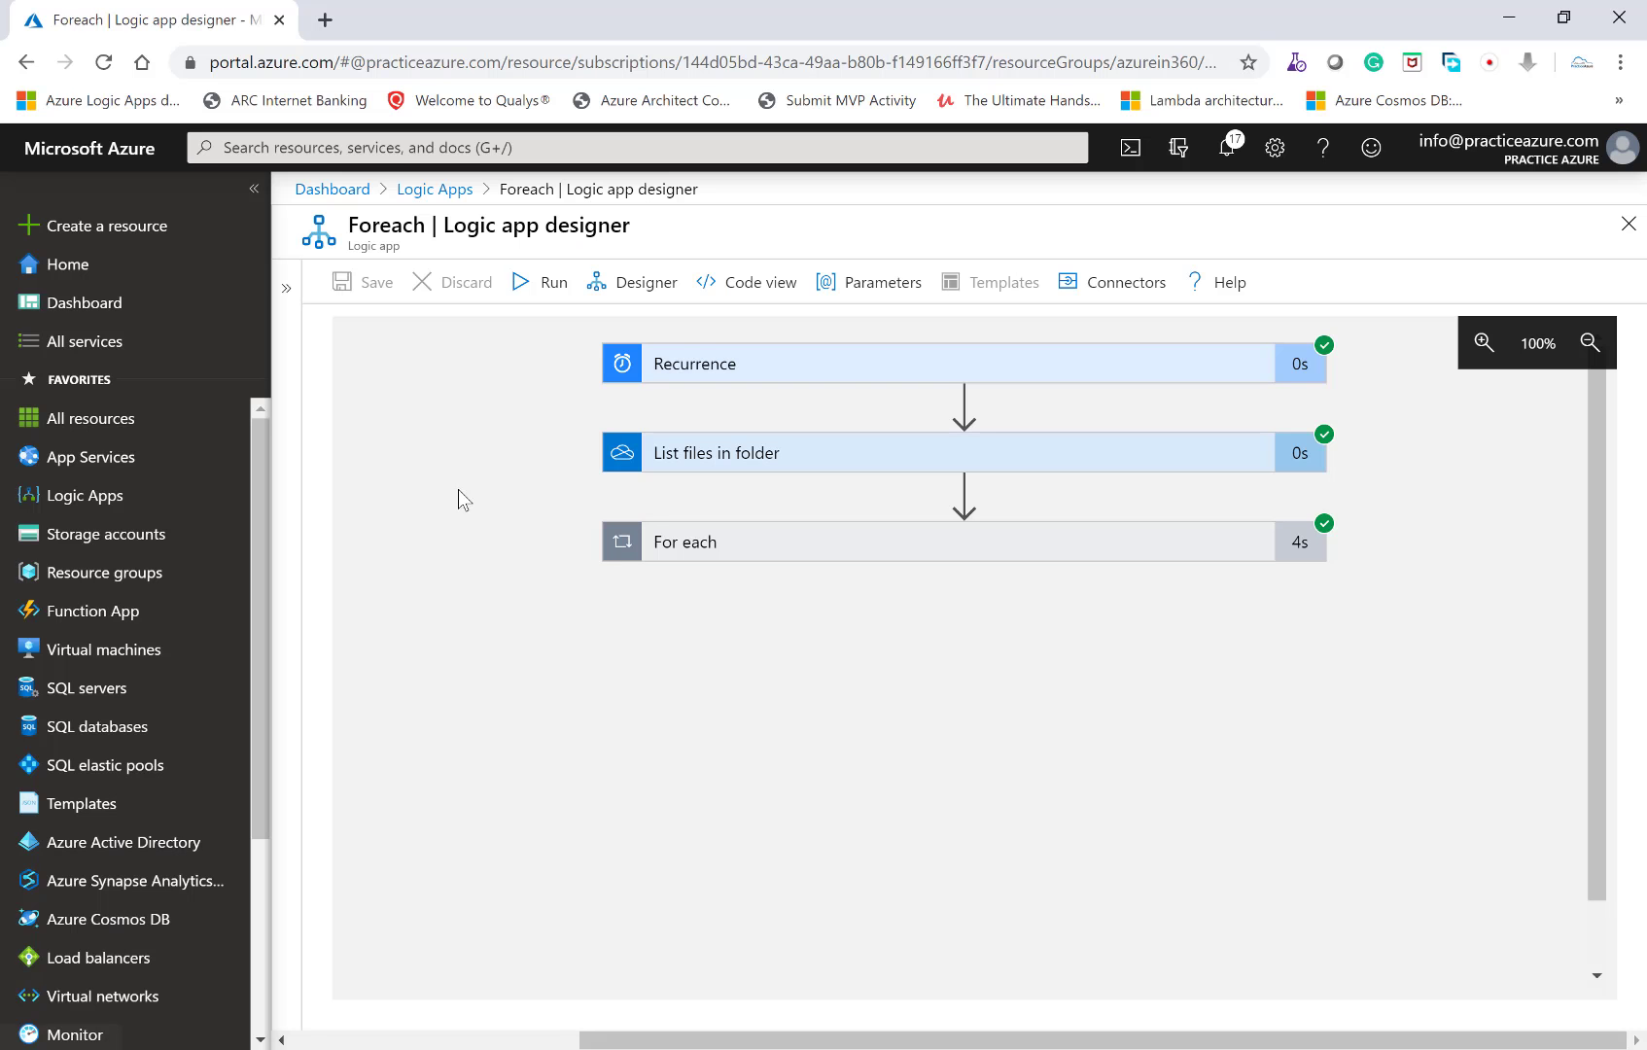